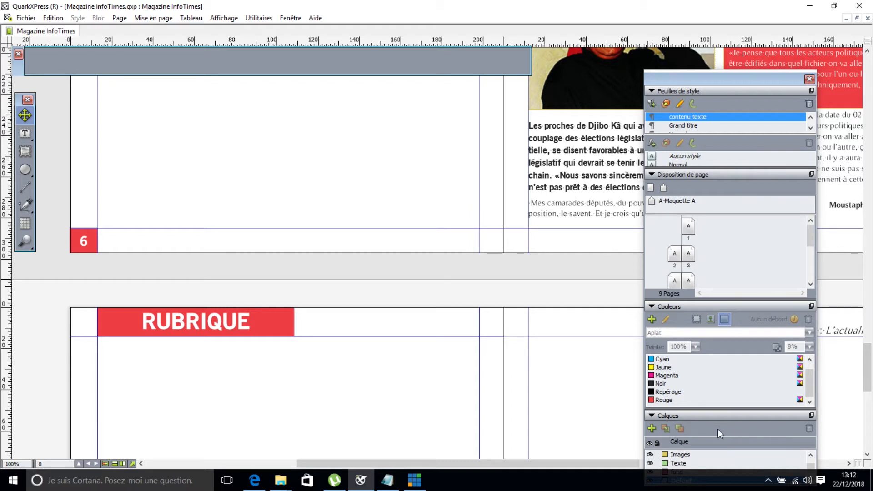
Unlock the Habillage layer in the Calques palette.
left_click_drag(723, 89, 697, 31)
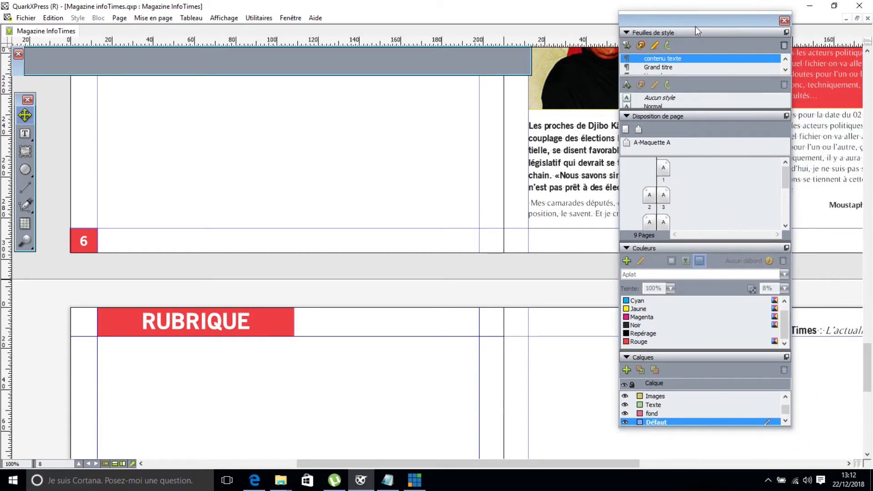
left_click(785, 395)
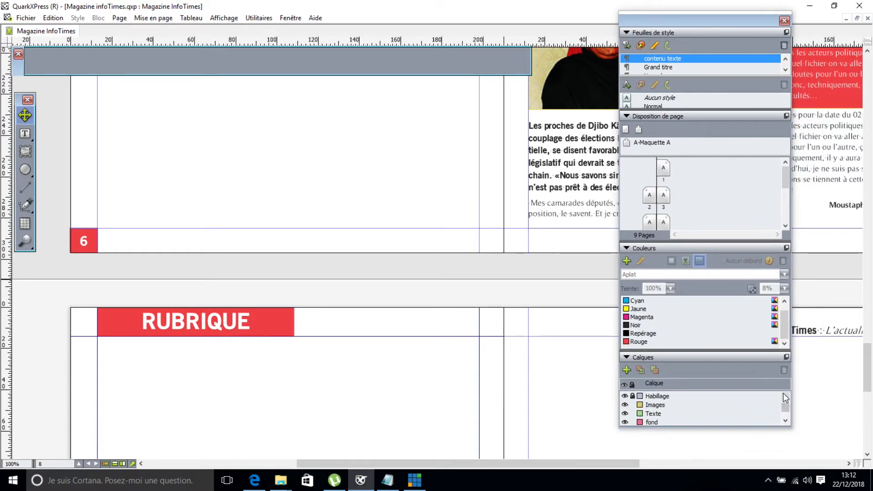
left_click(632, 396)
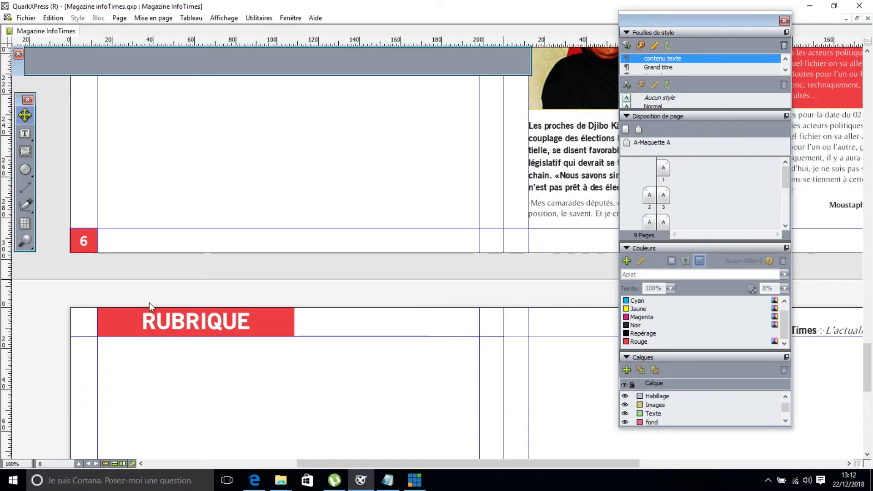
Replace the banner heading RUBRIQUE with PEOPLE.
double_click(176, 327)
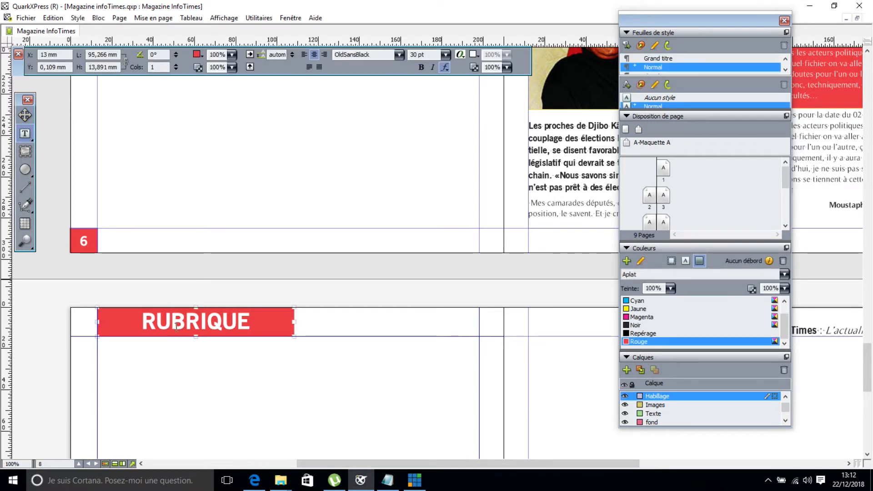
double_click(177, 327)
type("P")
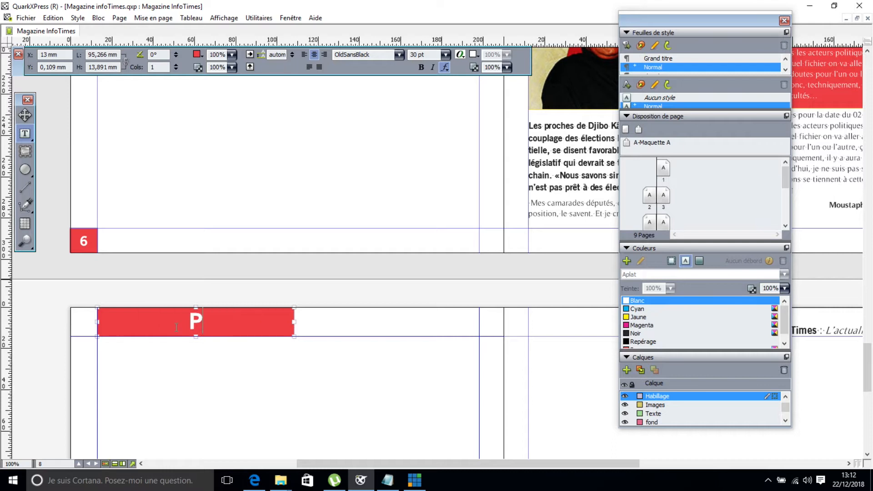
type("E")
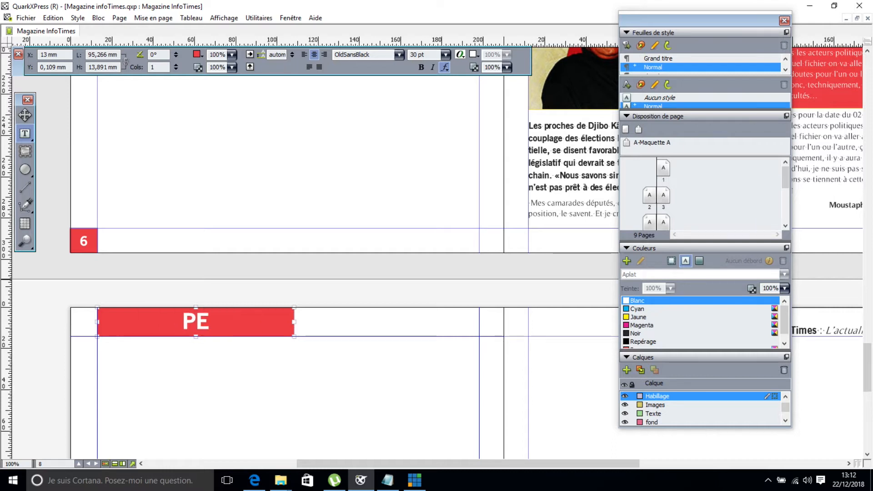
type("OPLE")
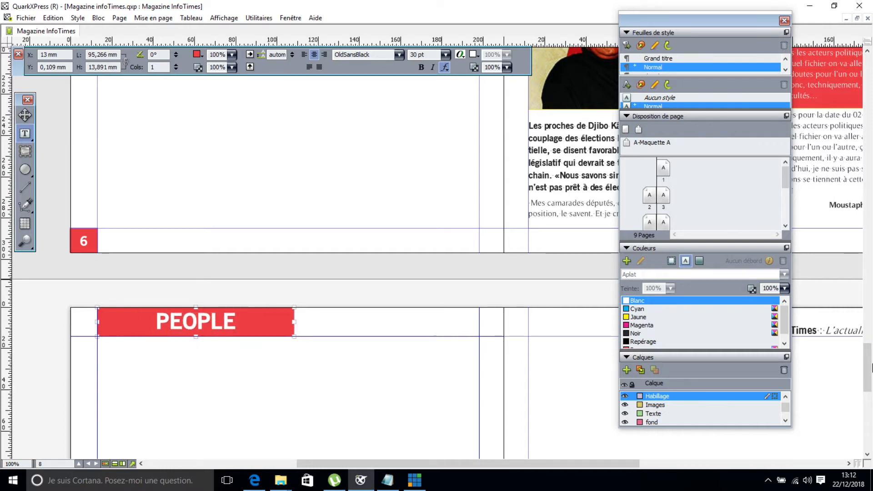
left_click_drag(867, 376, 868, 397)
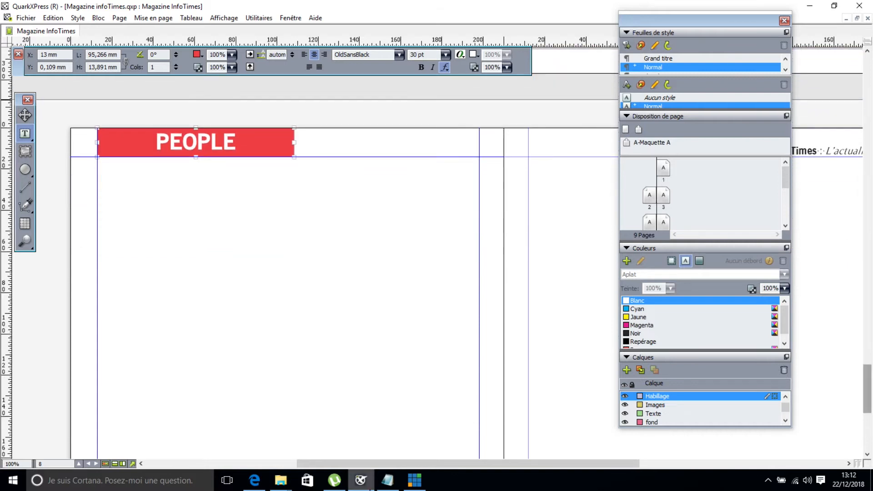
left_click(392, 488)
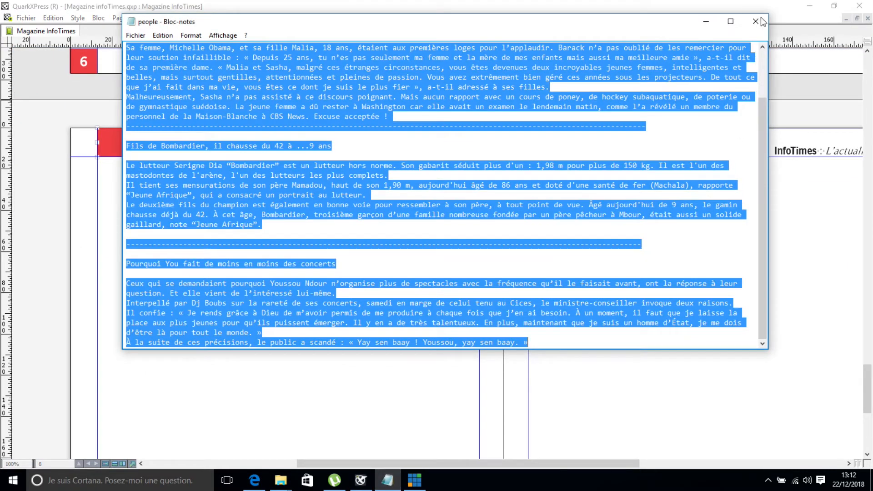
Open people.txt from contenu > people in Notepad, read it, then return to QuarkXPress.
left_click(755, 24)
left_click(281, 480)
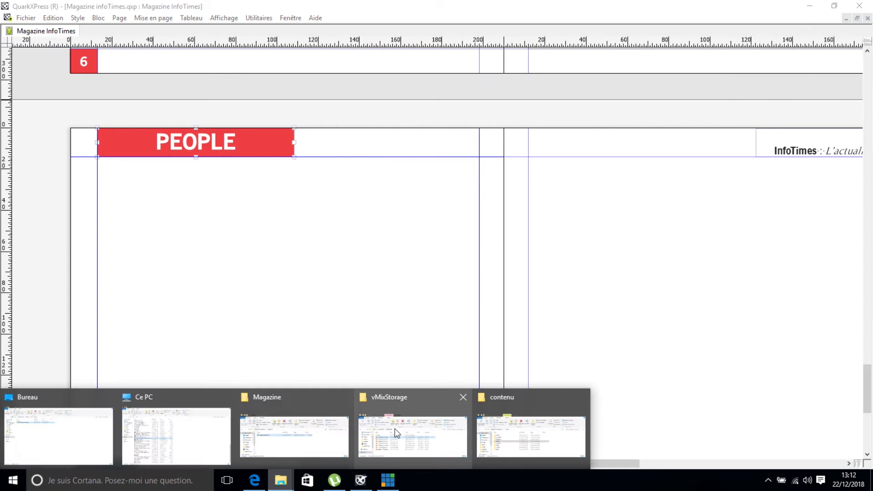
left_click(498, 449)
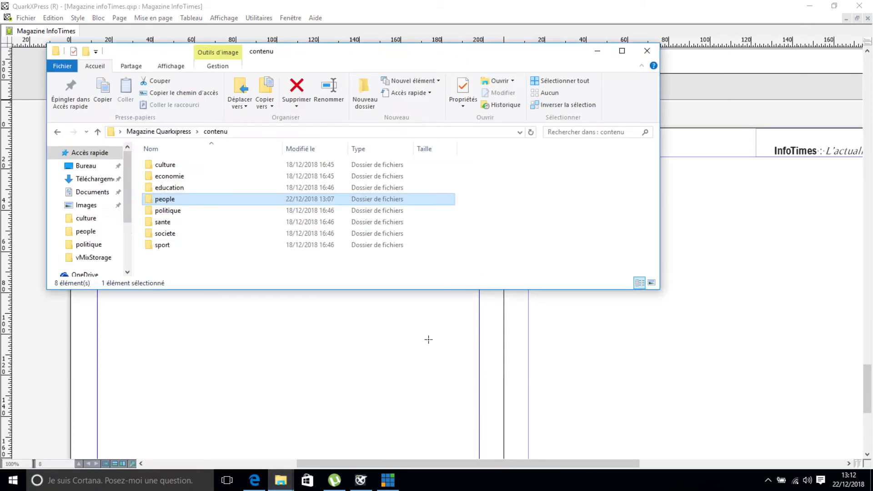
double_click(176, 200)
double_click(364, 177)
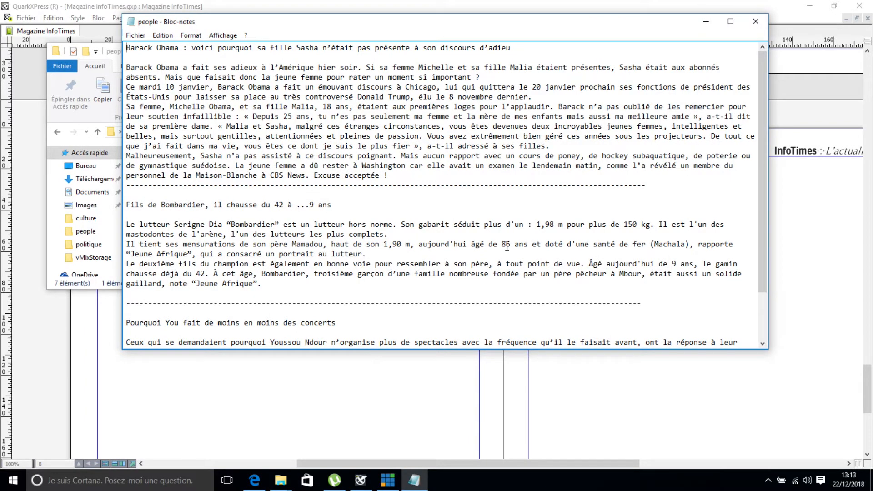
left_click_drag(764, 285, 765, 338)
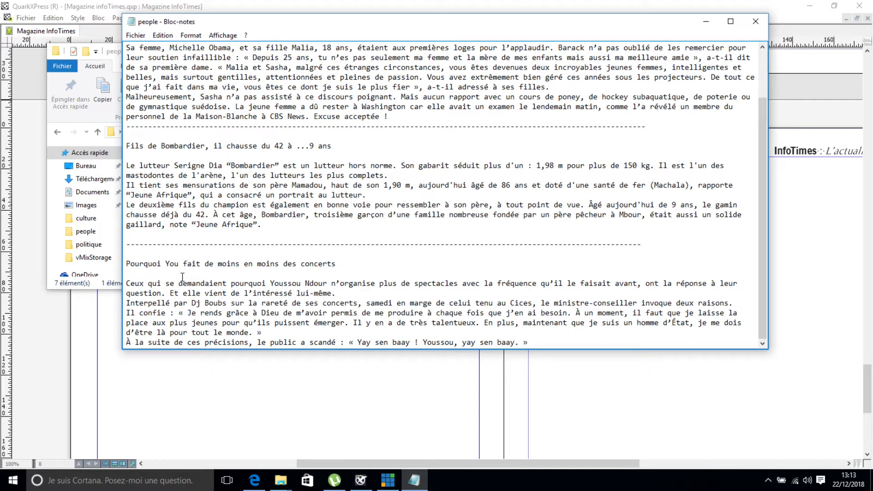
left_click(706, 21)
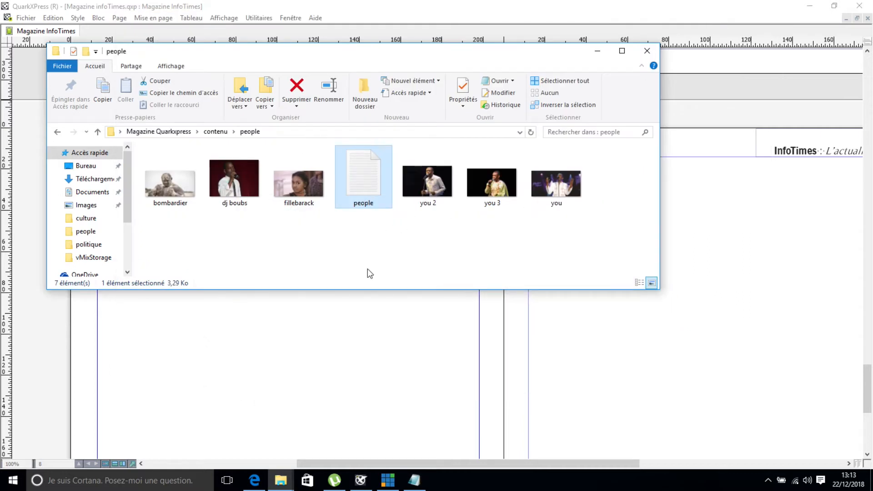
left_click(362, 482)
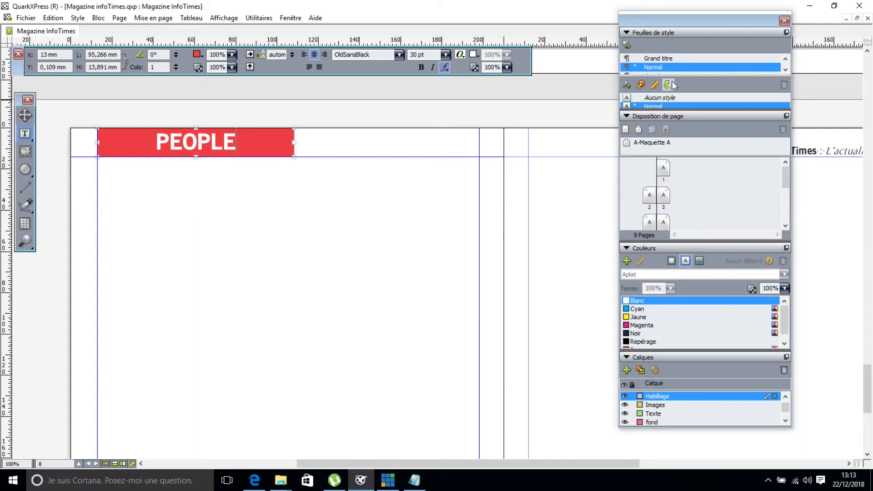
Collapse the style sheets, page layout and colours sections and enlarge the Calques palette.
left_click(627, 32)
left_click(627, 43)
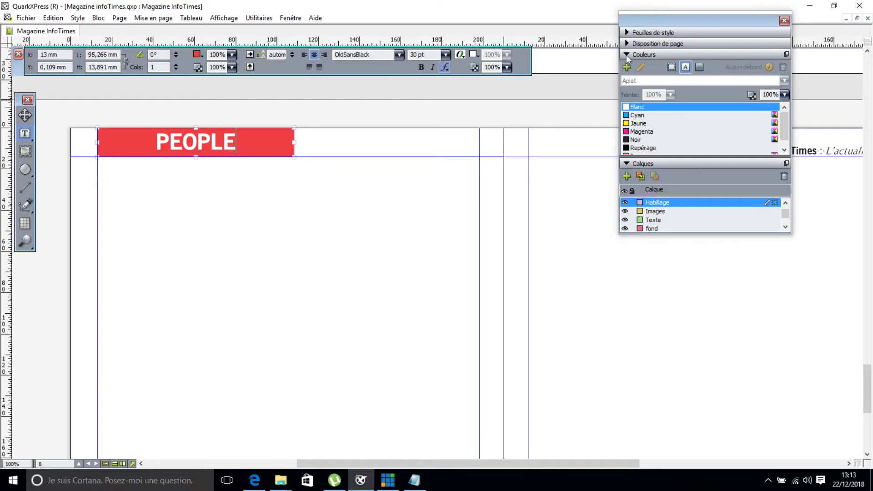
left_click(627, 55)
left_click_drag(703, 134, 719, 287)
Lock the Habillage, Images and Texte layers, make fond active, and pick the rectangle box tool.
left_click(632, 113)
left_click(632, 122)
left_click(632, 130)
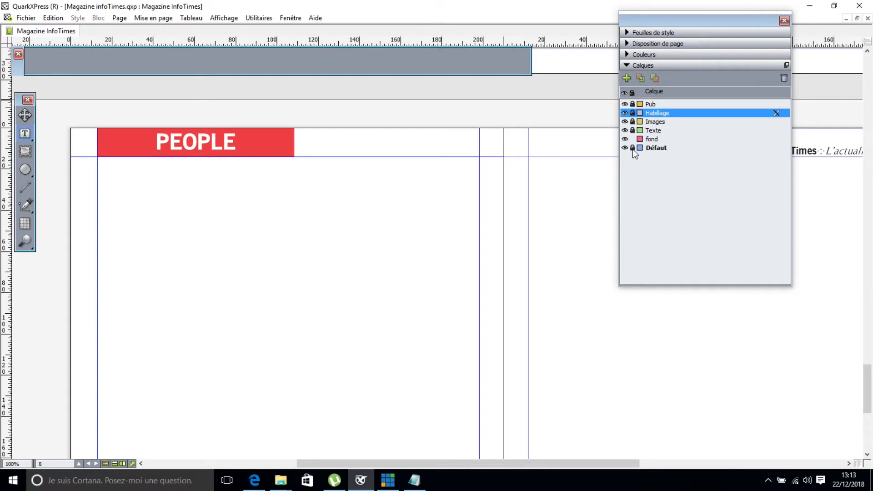
left_click(651, 140)
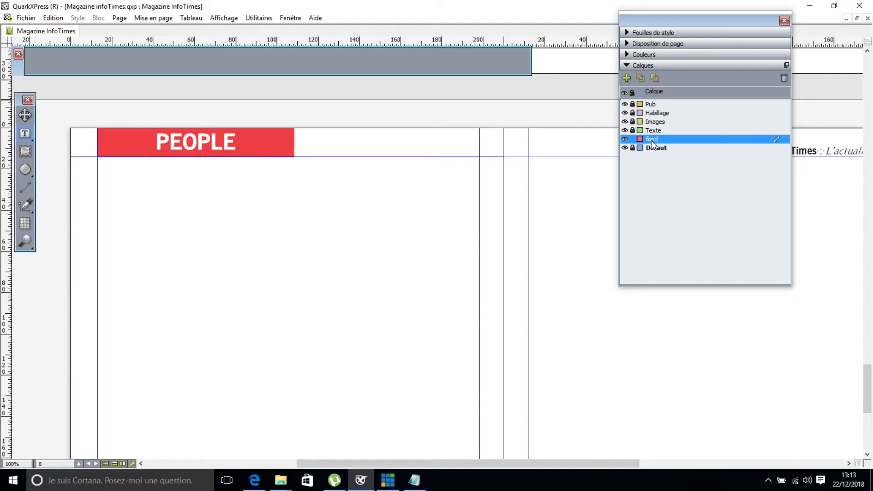
left_click(27, 167)
left_click_drag(27, 167, 39, 170)
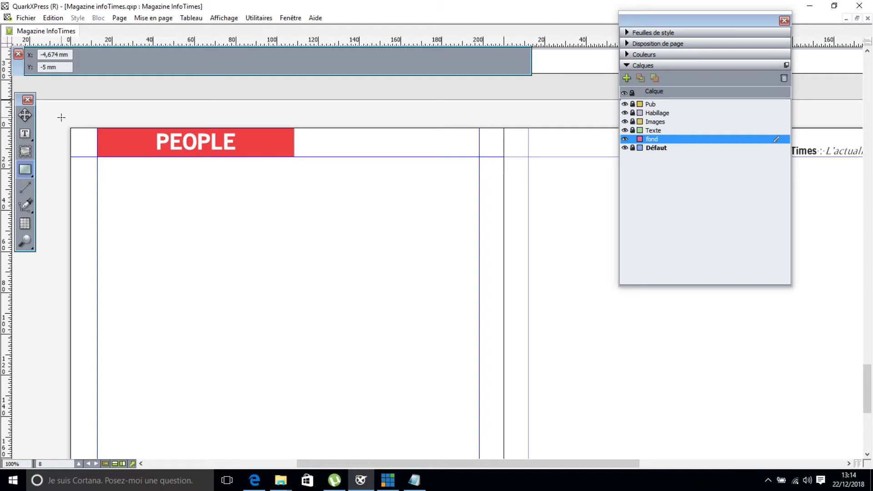
Draw a 428,891 × 307,332 mm box over the spread, filled Rouge at 15% shade.
left_click_drag(61, 117, 838, 442)
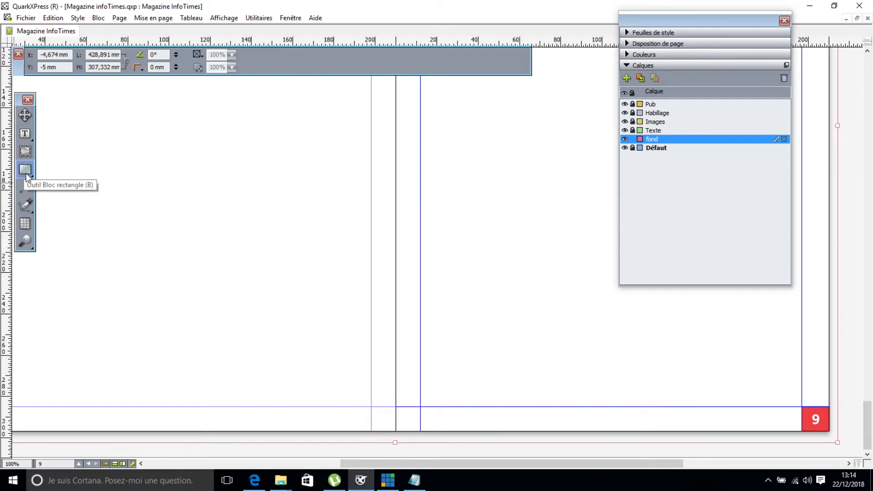
left_click(201, 55)
left_click(209, 149)
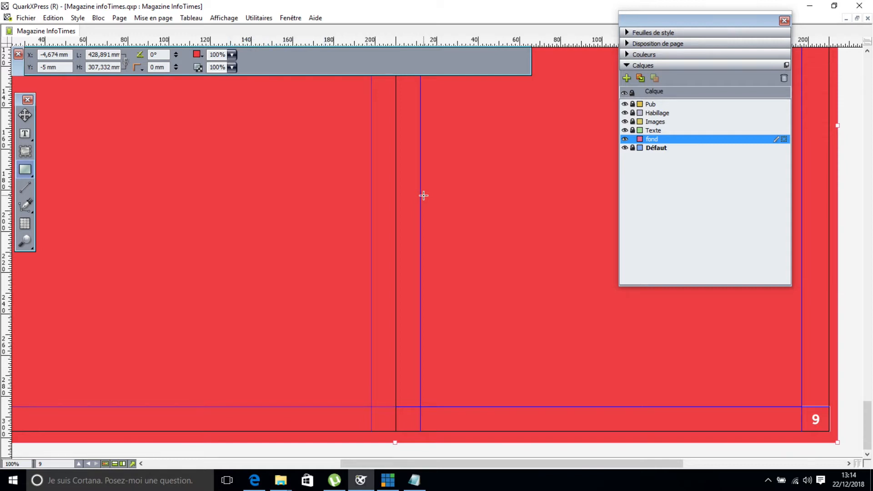
left_click(232, 68)
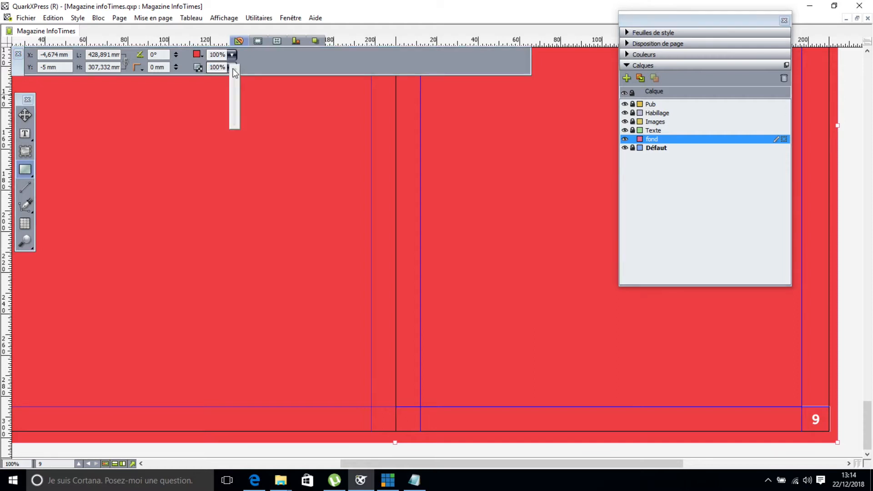
left_click(232, 67)
left_click_drag(235, 71, 235, 69)
left_click_drag(235, 100, 238, 112)
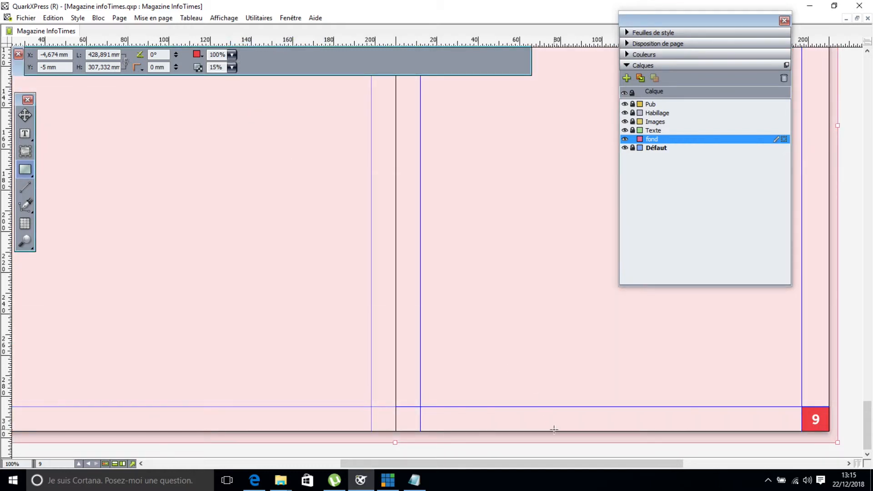
left_click_drag(512, 462, 455, 464)
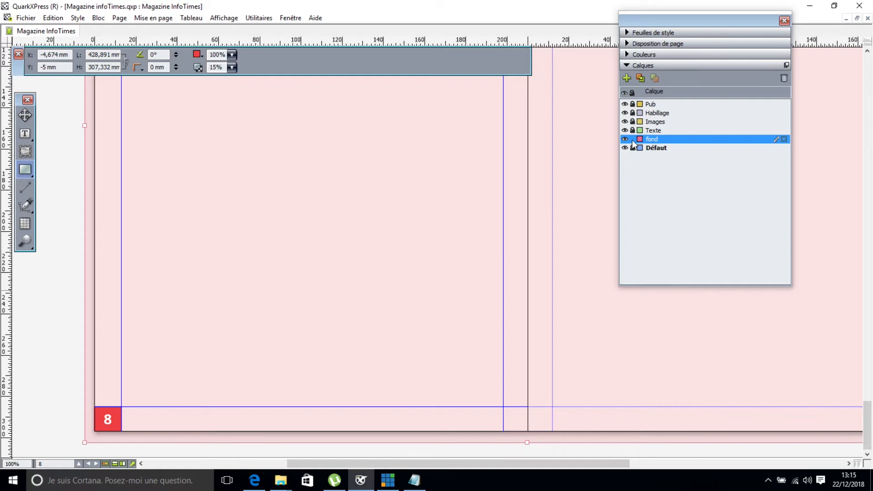
Select the Sasha Obama article in Notepad, then go back to the QuarkXPress page.
left_click(413, 480)
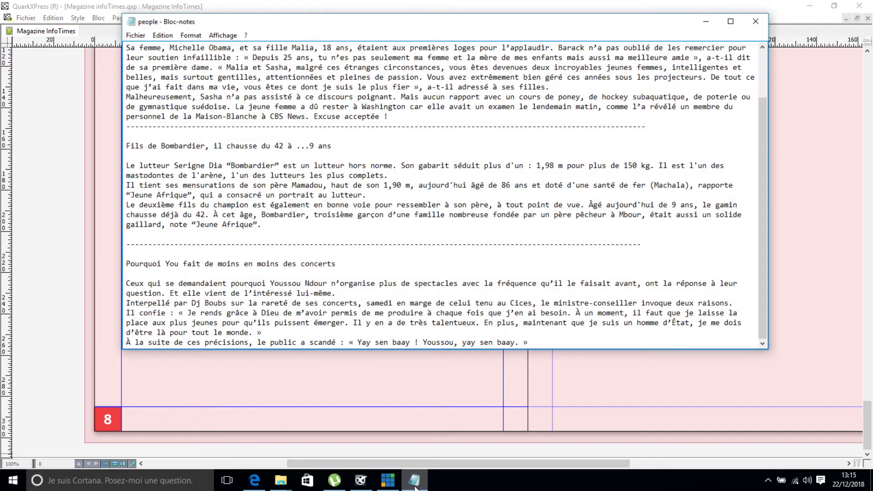
left_click_drag(394, 121, 105, 18)
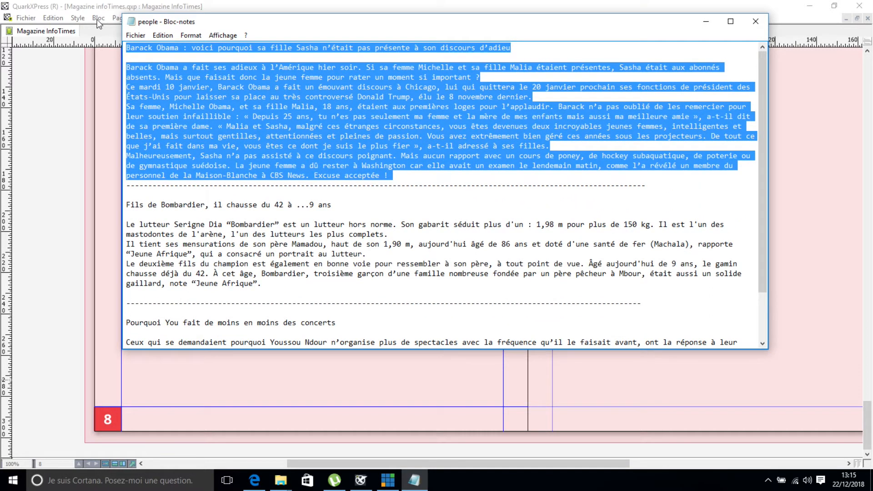
left_click(705, 22)
left_click_drag(865, 407, 865, 365)
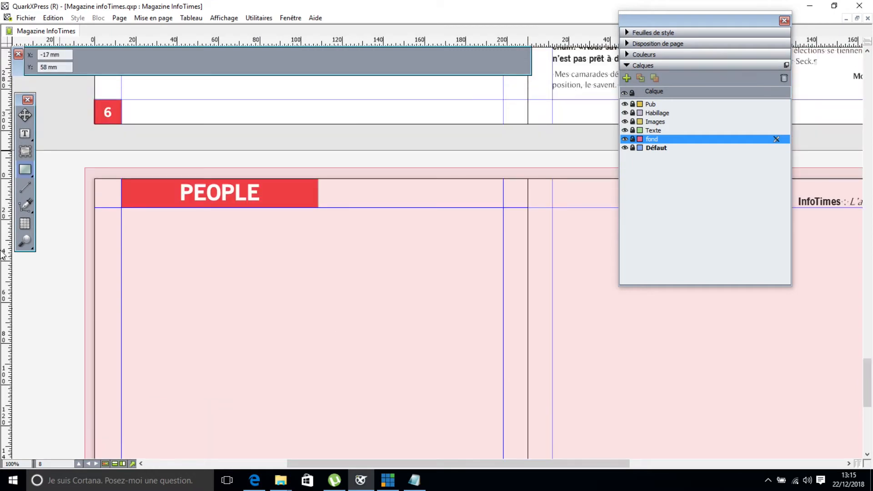
Unlock the Texte layer and paste the Sasha Obama article into a 185 × 271 mm text box.
left_click(25, 133)
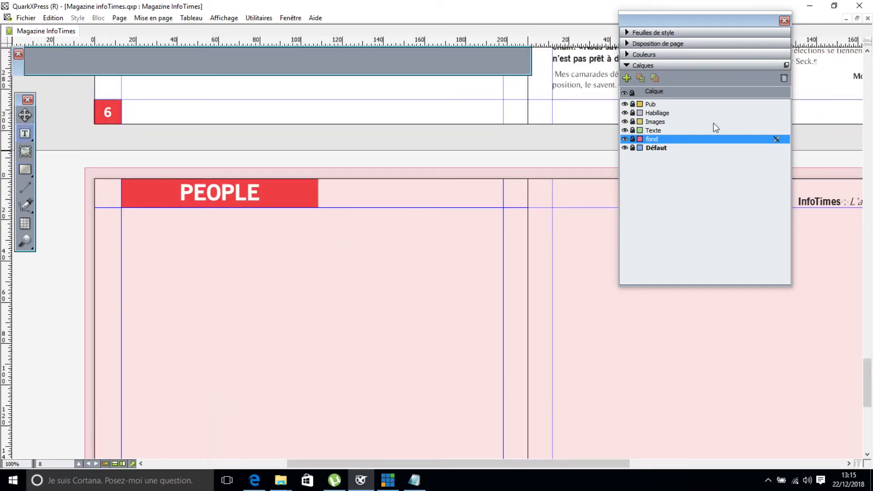
left_click(632, 130)
left_click(655, 133)
left_click_drag(121, 210, 502, 414)
left_click_drag(503, 413, 503, 413)
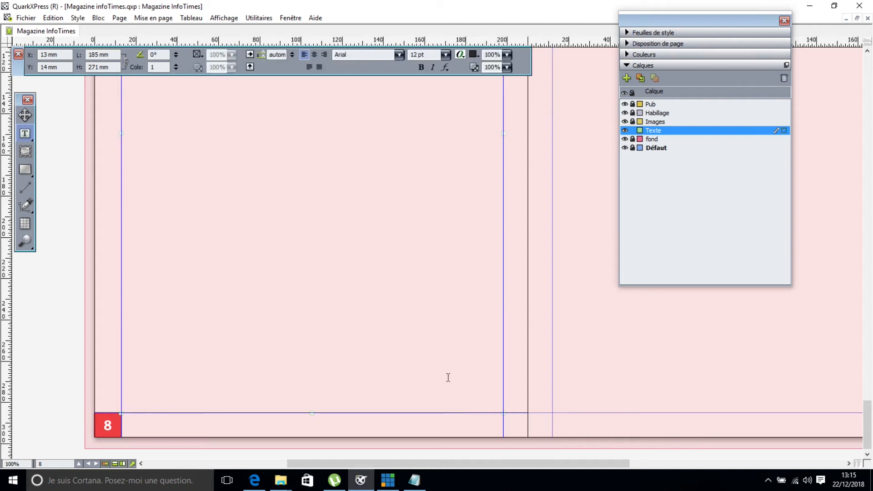
scroll(448, 377, "up", 1)
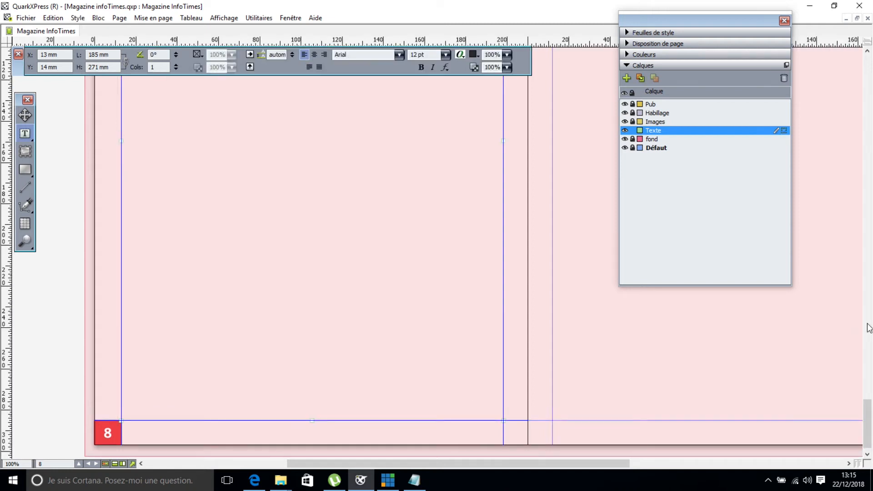
left_click_drag(867, 416, 867, 390)
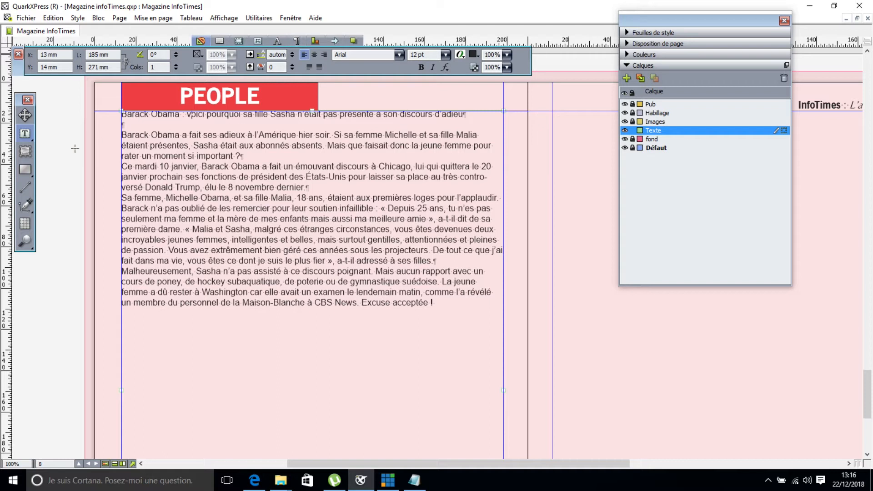
Apply Grand titre to the Obama headline, delete the blank line below it, and set 2 columns.
left_click(627, 33)
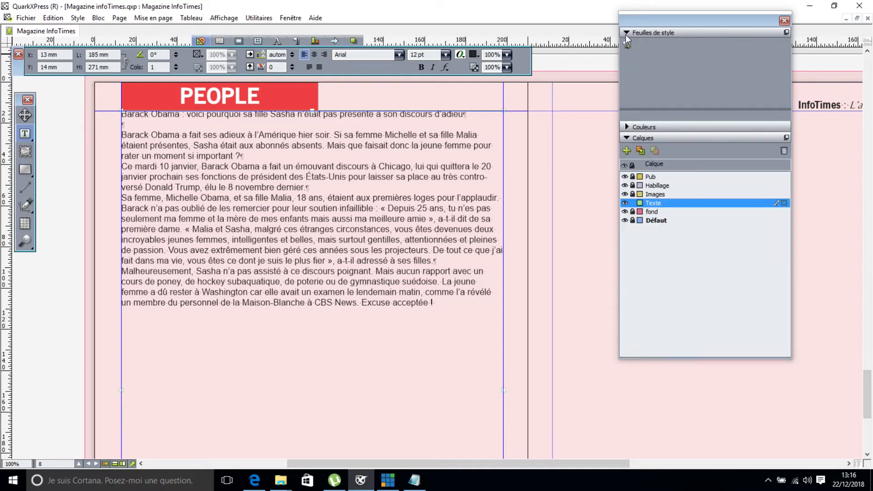
left_click(661, 58)
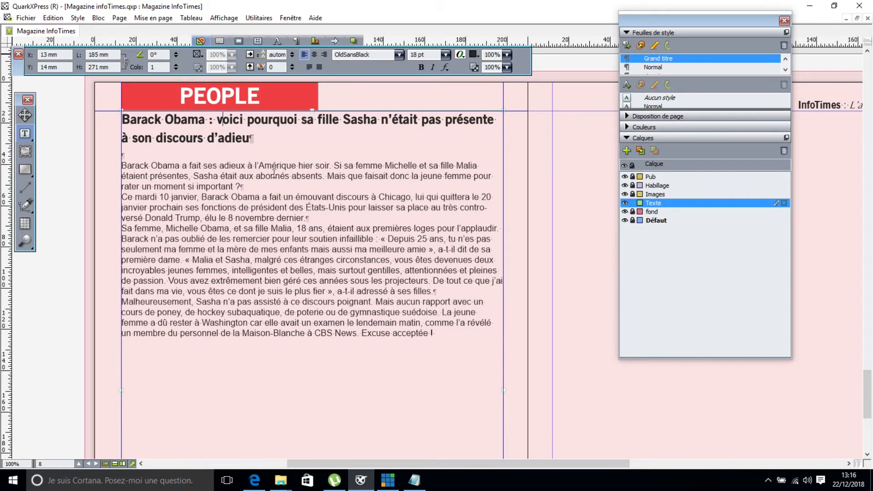
left_click(269, 167)
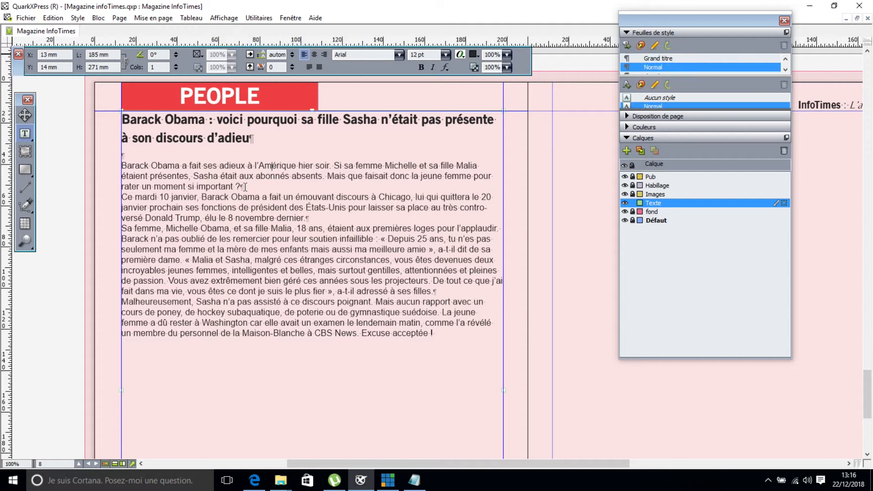
left_click(186, 159)
key("BackSpace")
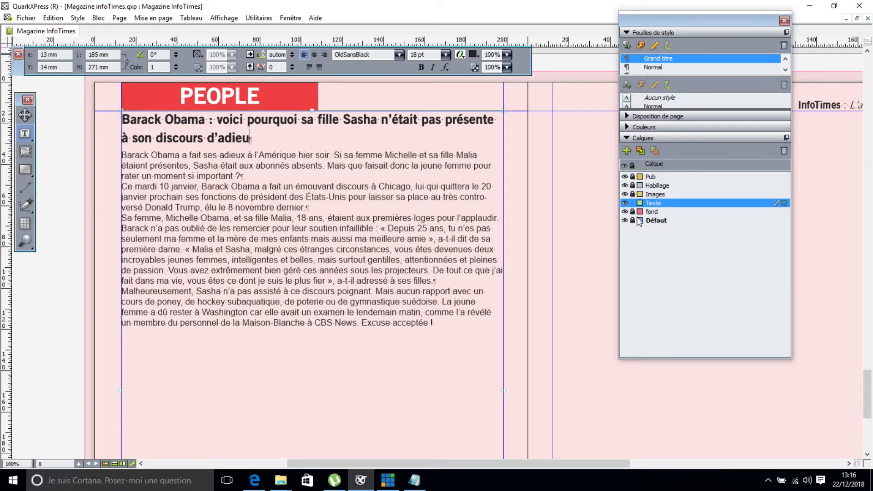
left_click(358, 210)
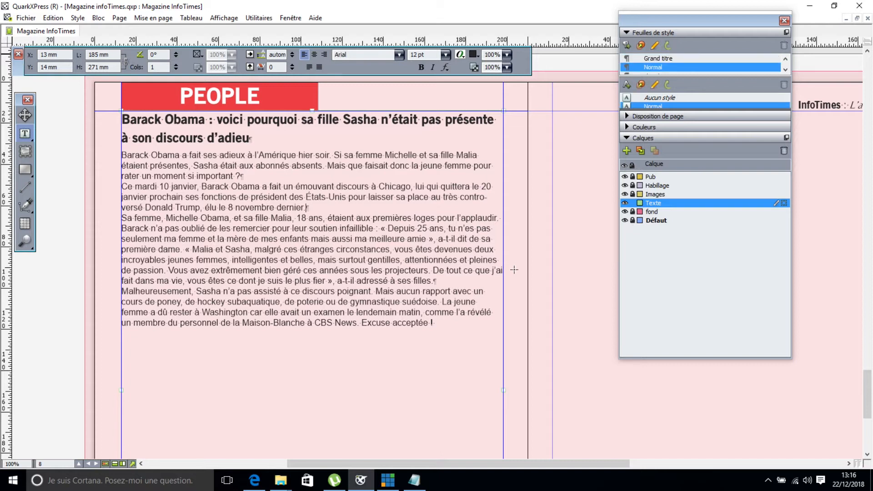
left_click(175, 64)
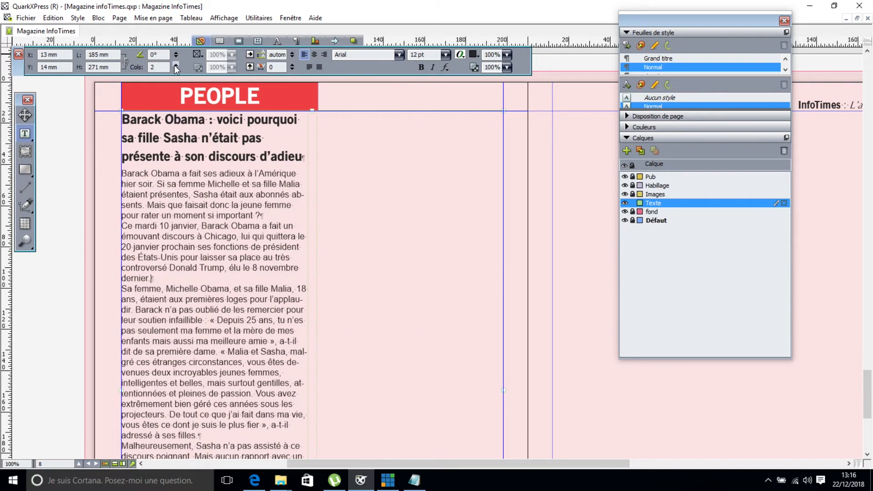
left_click(24, 152)
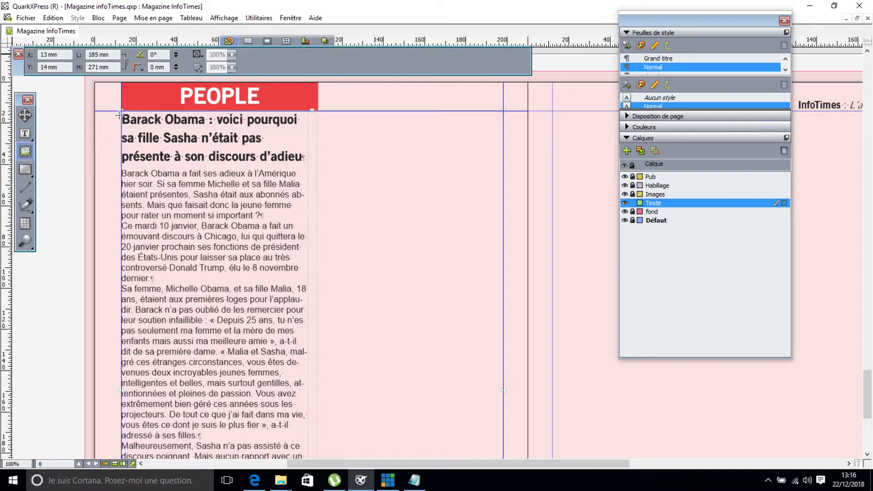
Undo a misplaced picture box, lock the Texte layer, and make Images the unlocked active layer.
left_click_drag(120, 113, 118, 161)
left_click_drag(506, 174, 303, 151)
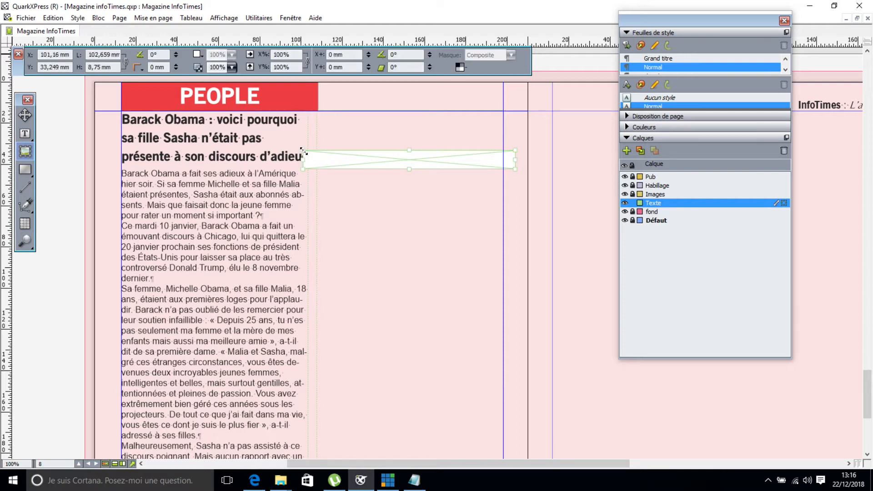
key("ctrl+z")
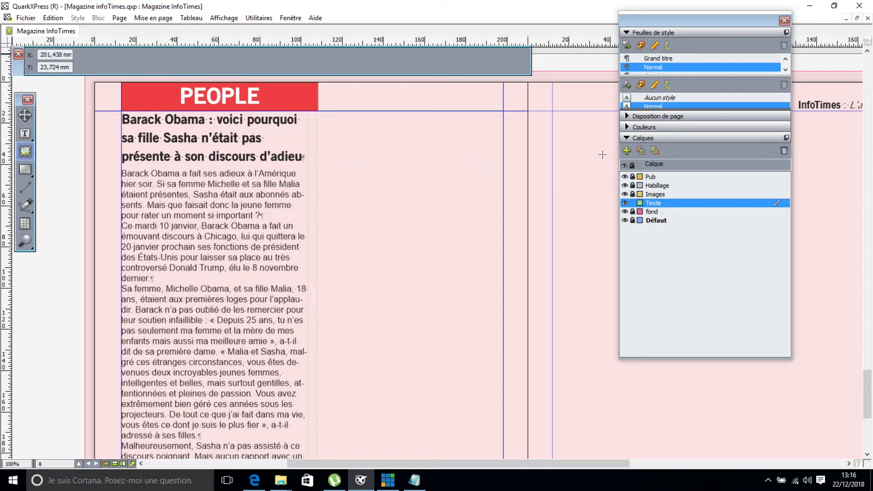
left_click(633, 203)
left_click(633, 195)
left_click(653, 195)
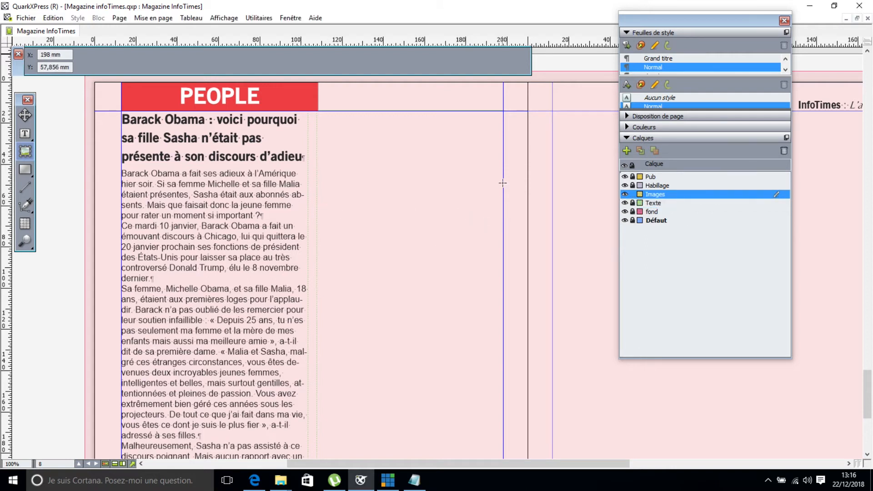
Draw a 185 × 24,277 mm box across the top of the article and set its content to Texte.
left_click_drag(503, 161, 122, 111)
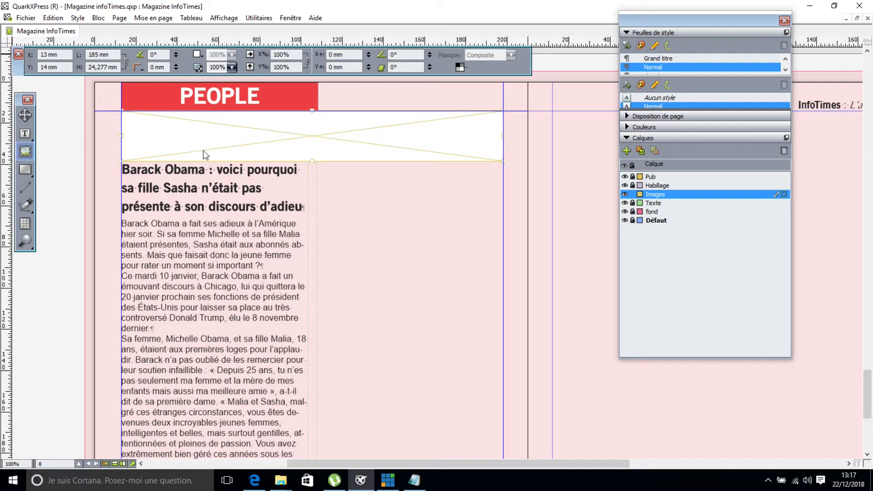
right_click(177, 136)
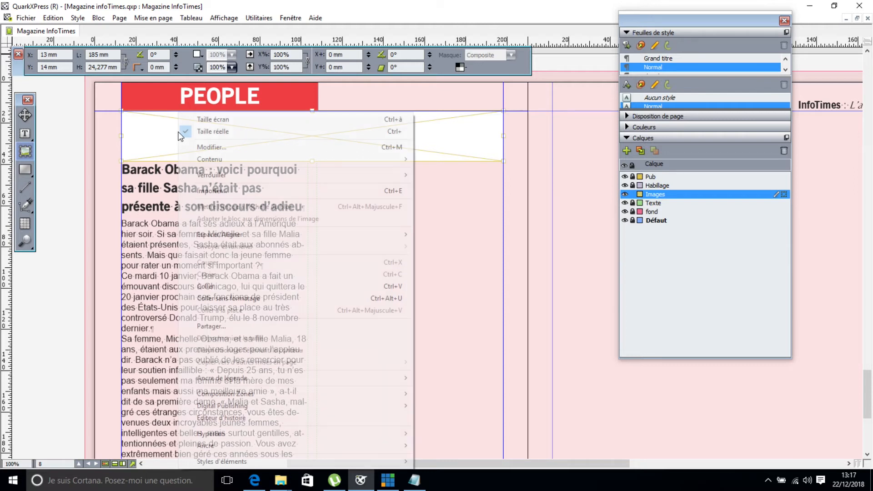
mouse_move(211, 157)
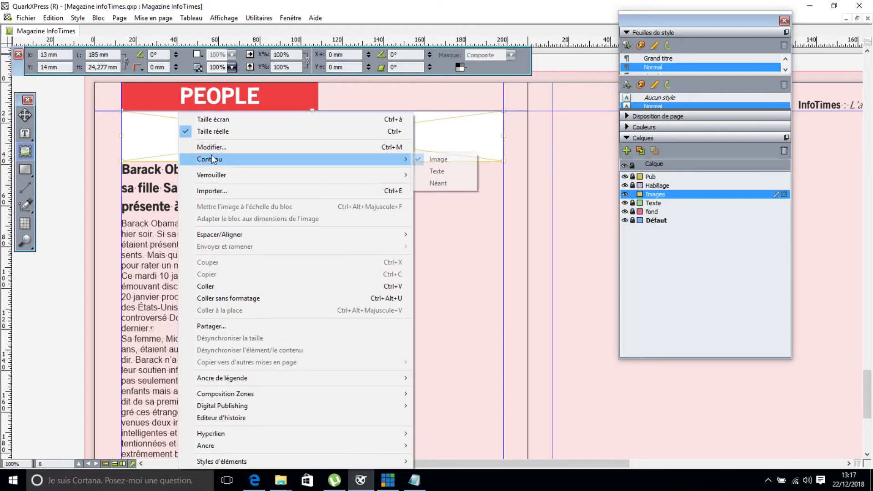
left_click(460, 171)
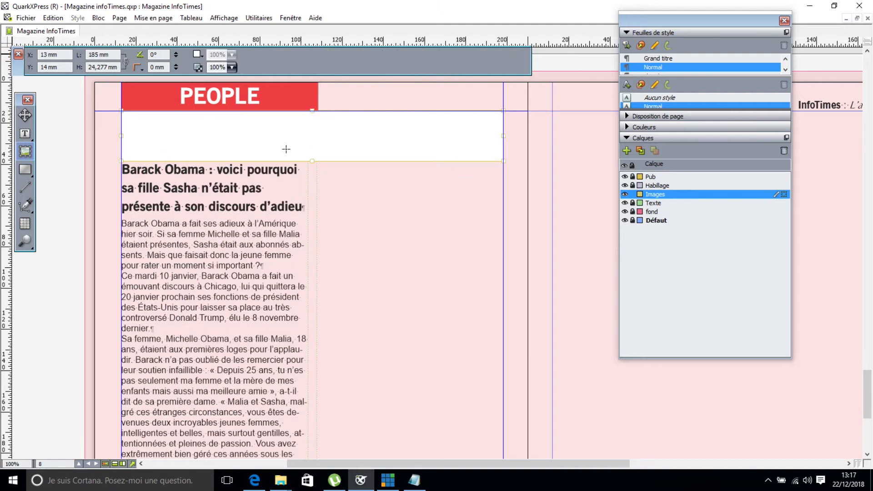
Set the new box's background colour to Aucun.
left_click(26, 116)
left_click(202, 58)
left_click(207, 71)
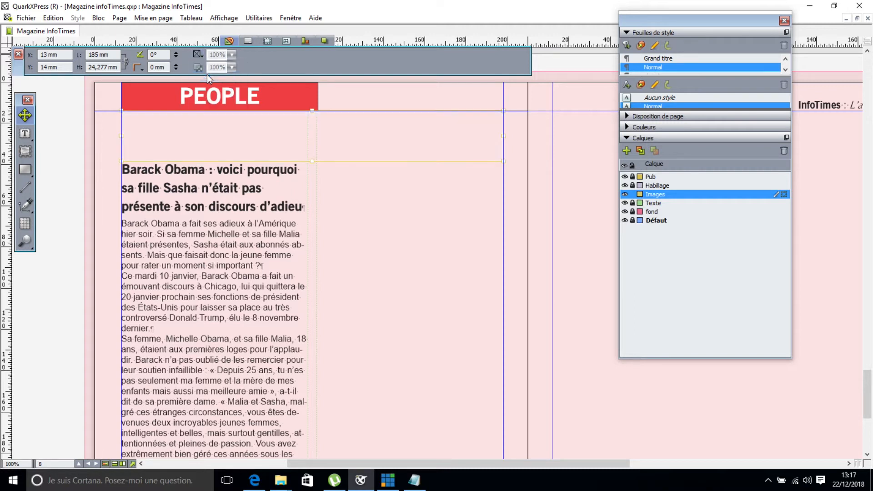
Unlock the Texte layer and cut the Obama headline out of the article.
left_click(25, 134)
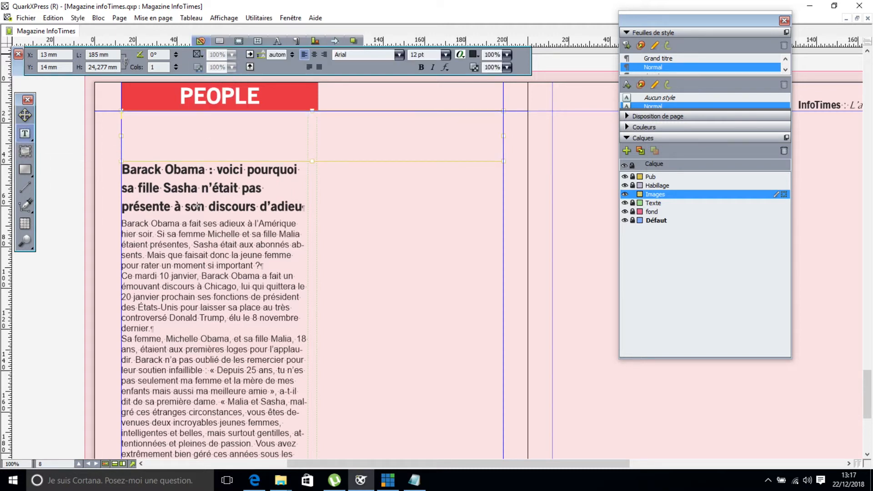
left_click(633, 203)
left_click(651, 203)
left_click(297, 206)
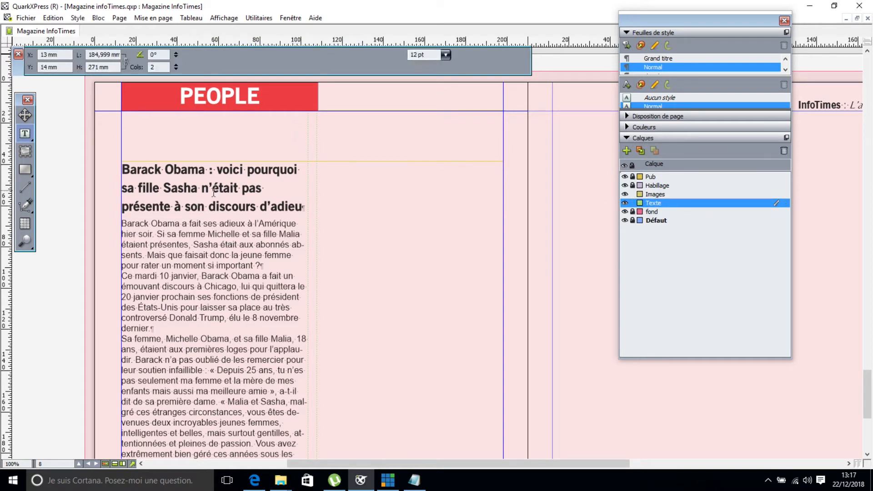
left_click_drag(302, 207, 101, 170)
key("ctrl+c")
key("Delete")
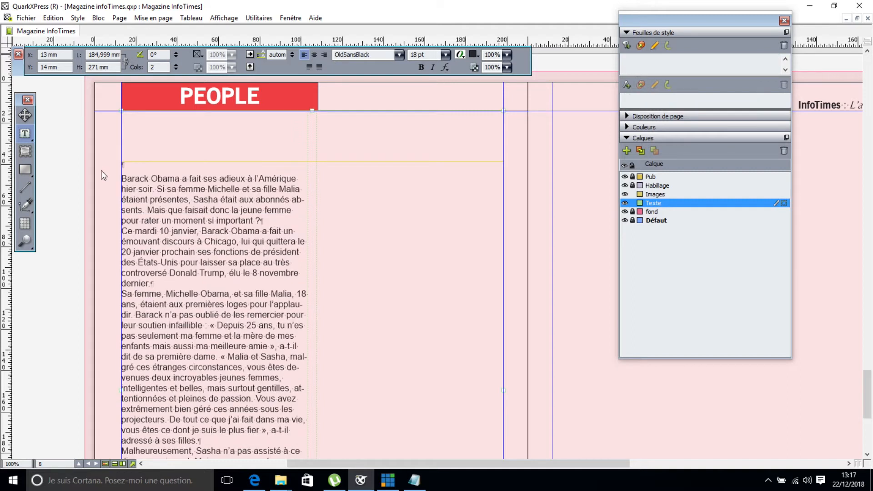
Paste the headline into the box above and shorten that box to 18,456 mm high.
left_click(187, 122)
left_click(26, 118)
left_click(154, 124)
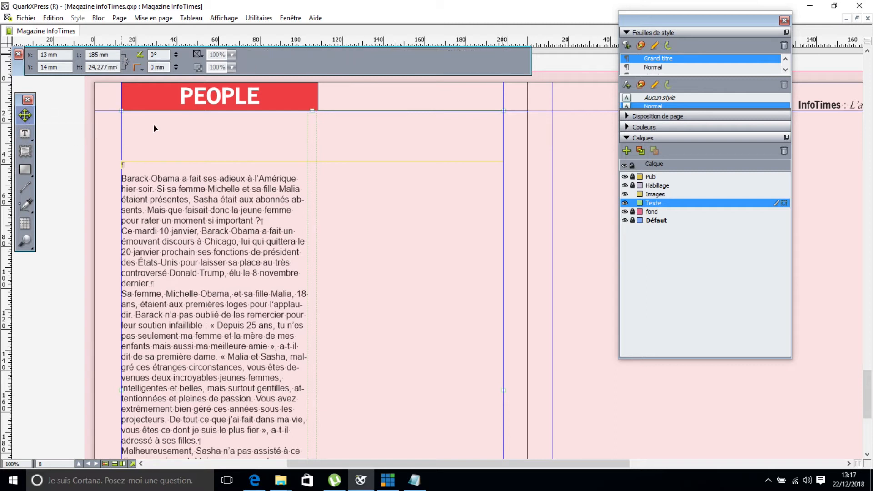
left_click(31, 134)
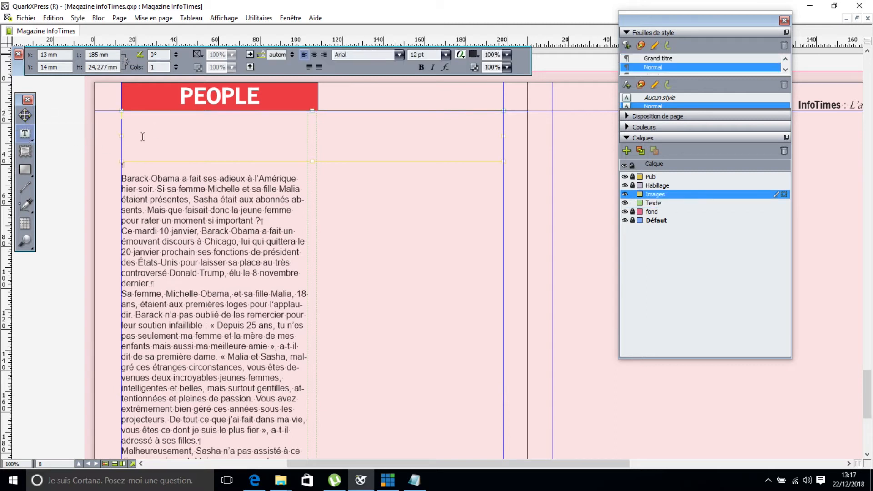
key("ctrl+v")
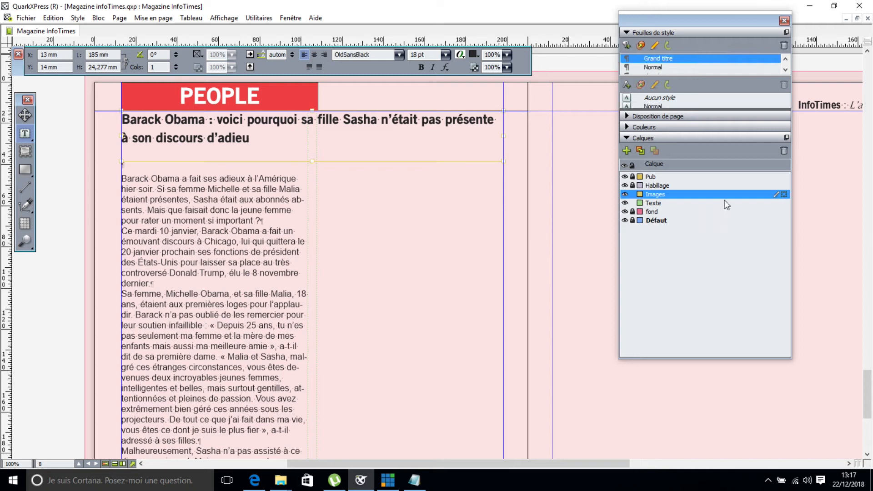
left_click_drag(784, 194, 784, 203)
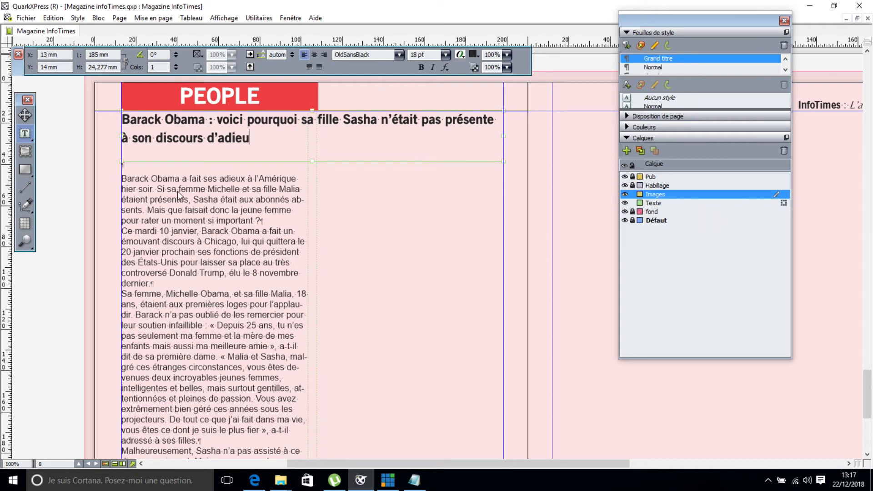
left_click_drag(310, 162, 310, 150)
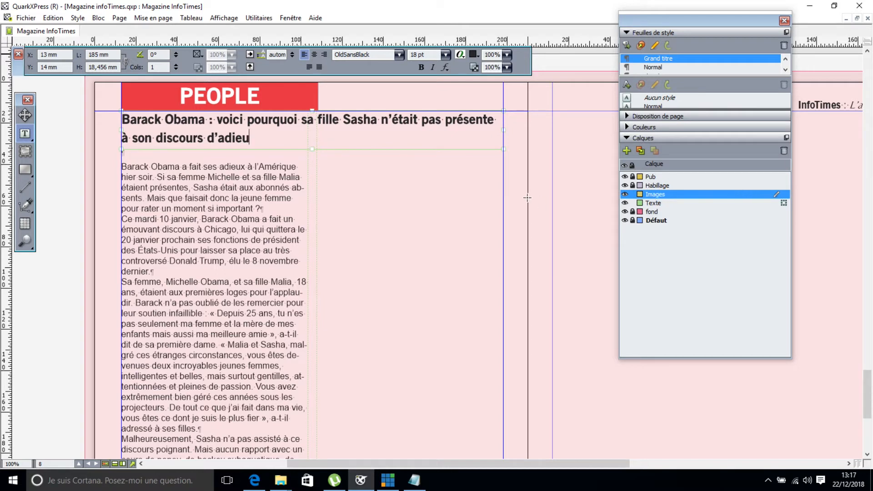
Draw a large picture box below the headline and move it up beneath it.
left_click(25, 152)
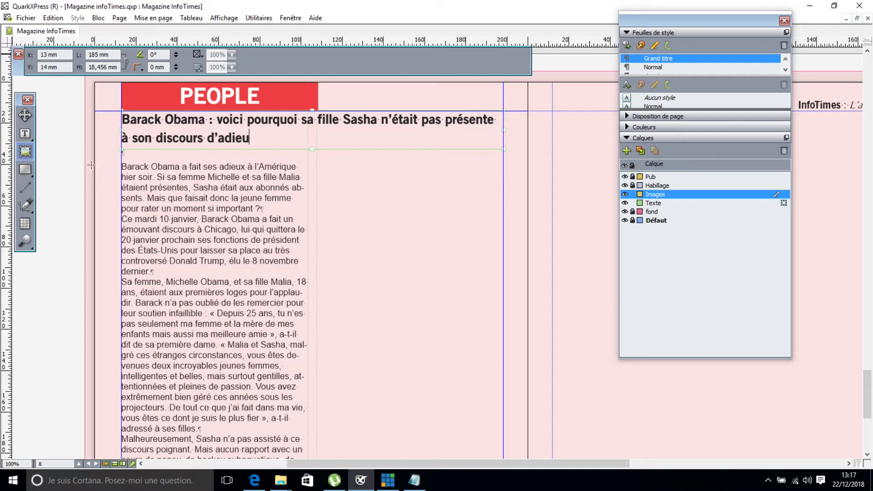
left_click_drag(85, 160, 529, 396)
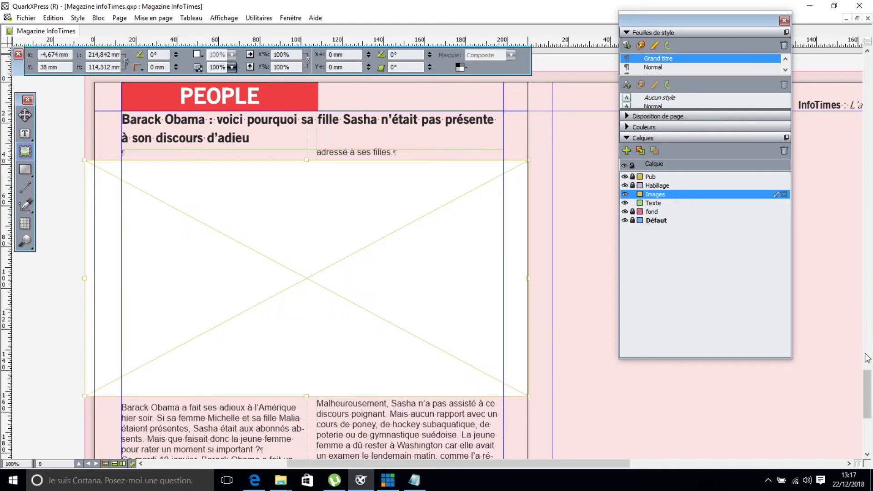
scroll(867, 384, "up", 5)
scroll(867, 384, "down", 5)
left_click_drag(869, 358, 870, 401)
key("v")
left_click_drag(274, 234, 275, 224)
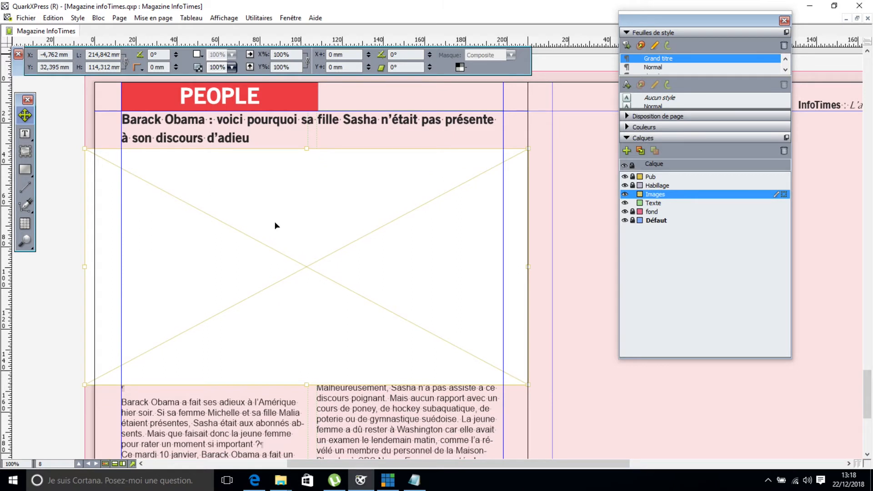
left_click(27, 137)
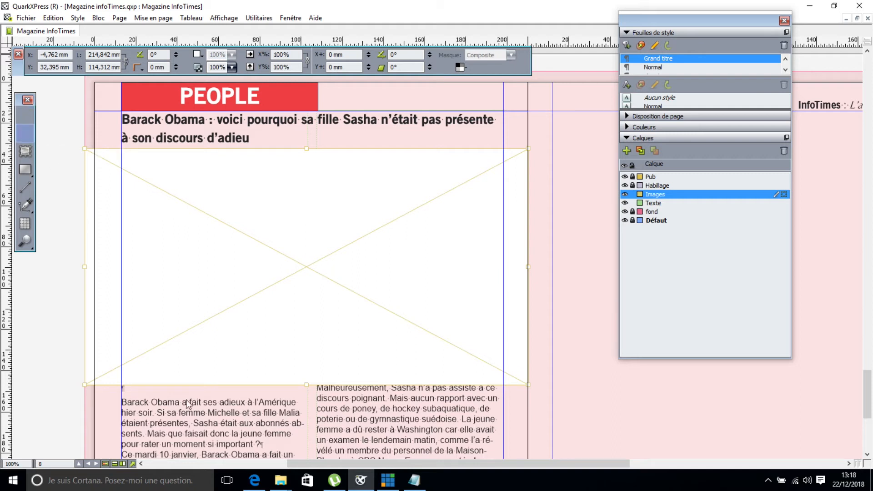
key("v")
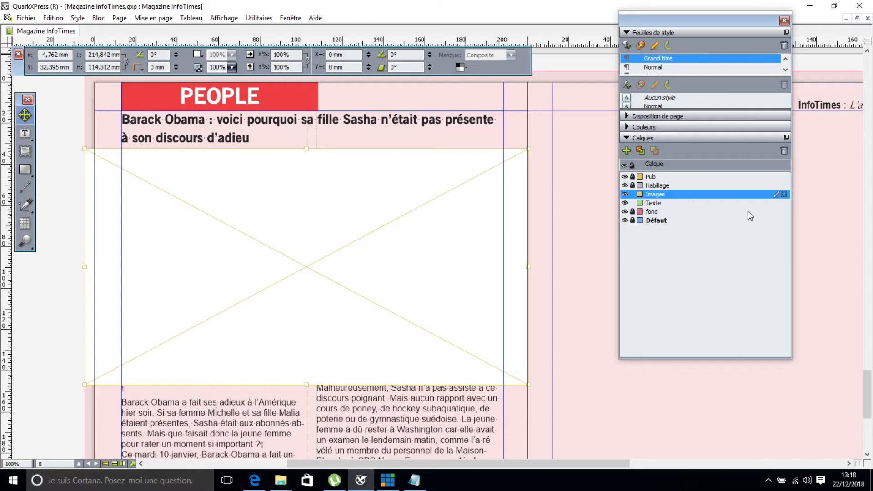
Import the fillebarack photo and scale it to 595,4% to fill the 214,842 × 114,312 mm box.
key("ctrl+e")
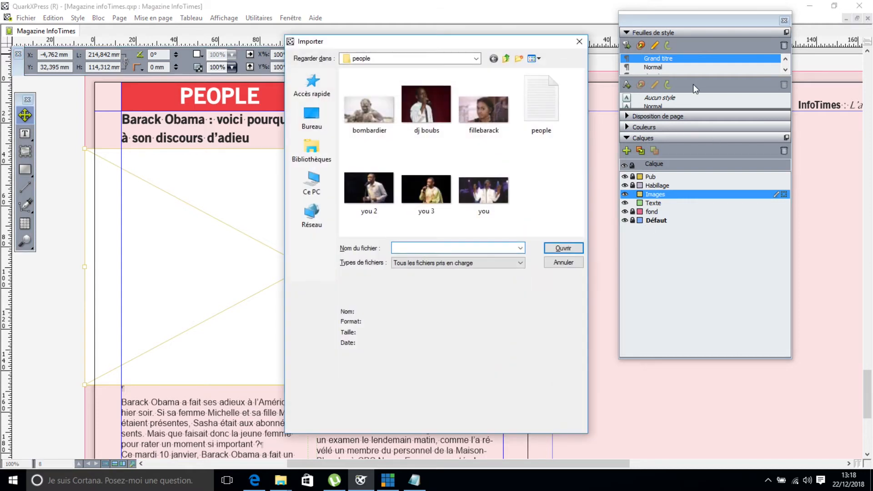
double_click(489, 113)
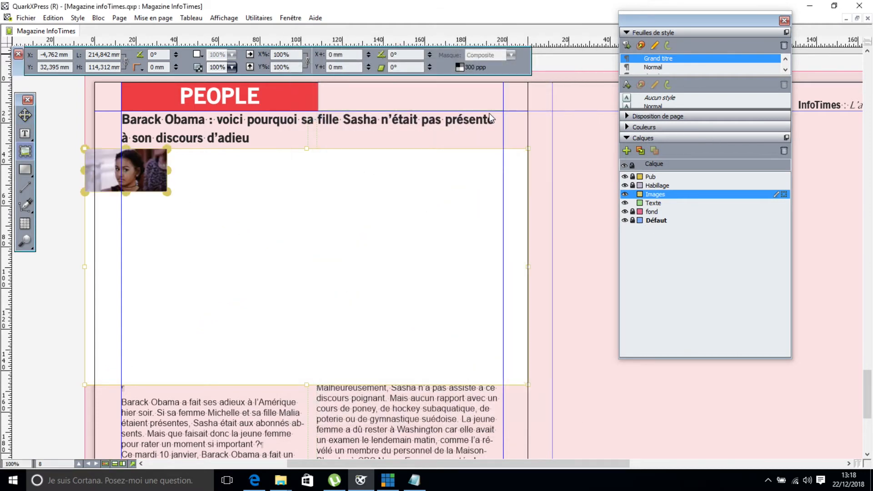
left_click_drag(161, 200, 507, 403)
left_click_drag(423, 347, 416, 325)
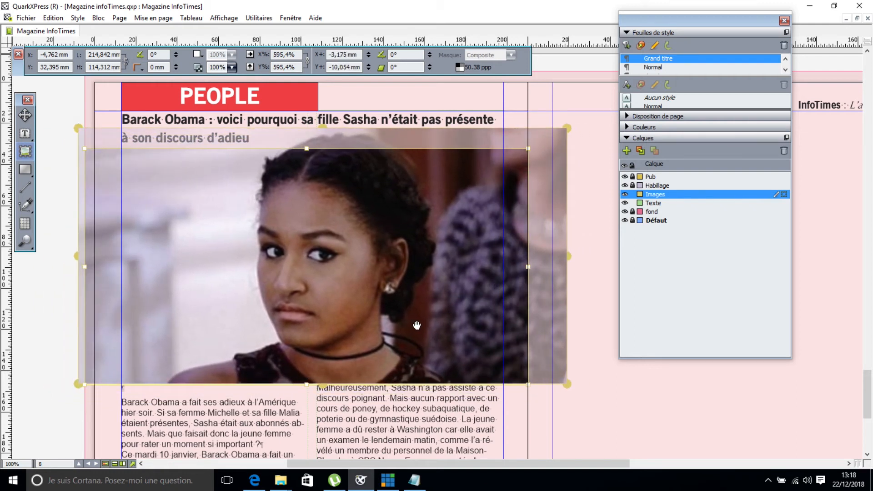
left_click(25, 115)
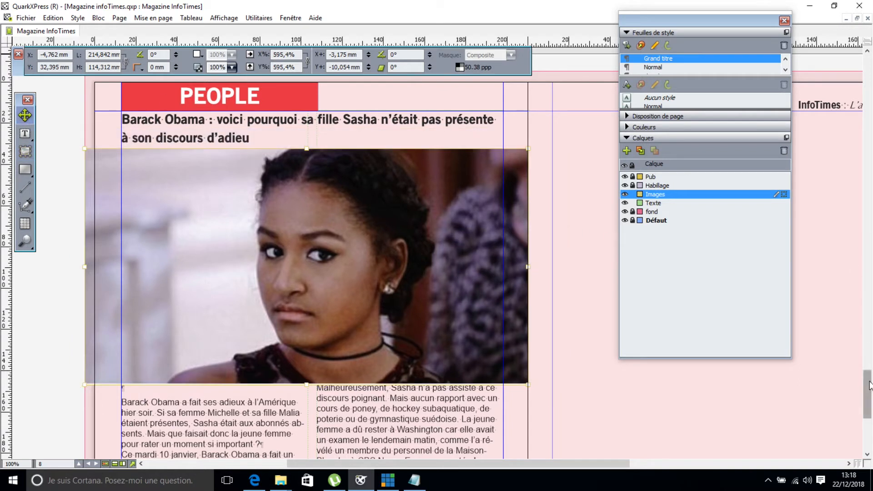
left_click_drag(866, 386, 866, 407)
left_click(25, 134)
Apply the contenu texte style to the whole article and delete its empty first line.
left_click(124, 229)
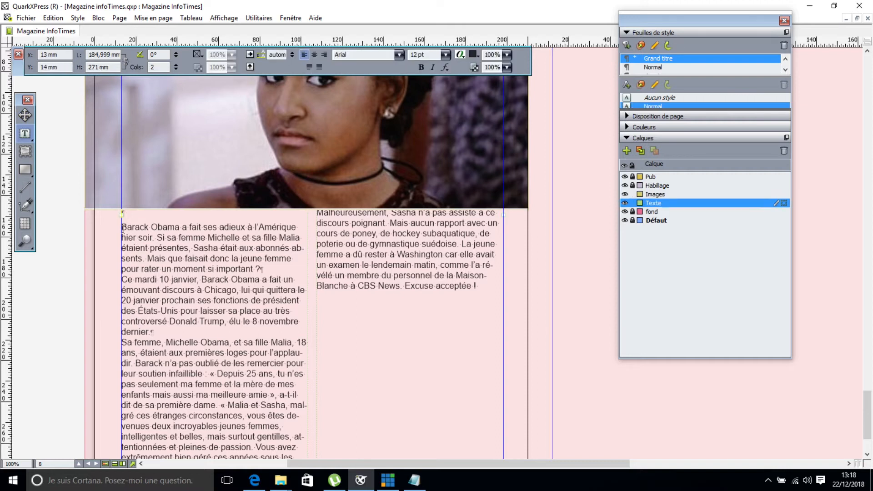
key("ctrl+a")
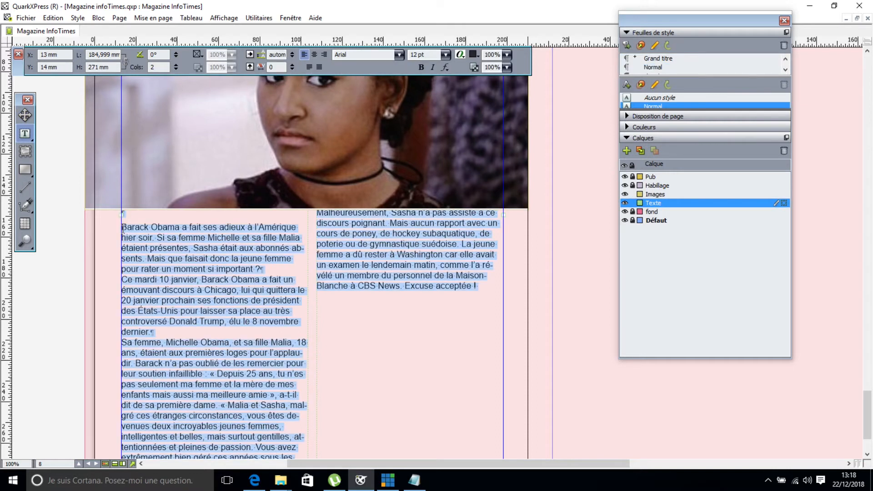
left_click(786, 59)
left_click(688, 57)
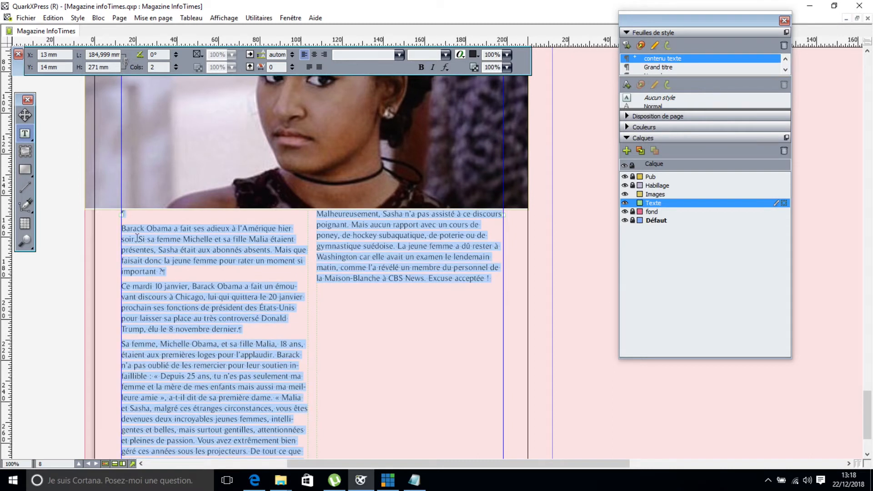
left_click(126, 228)
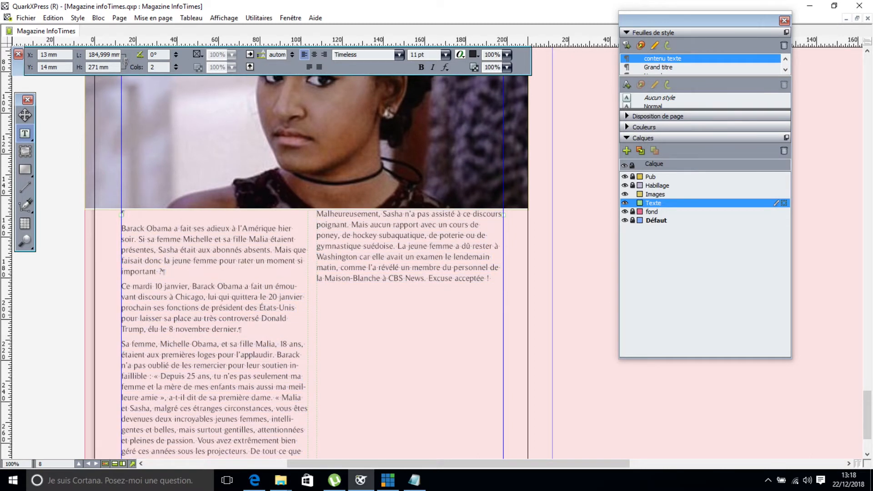
key("Delete")
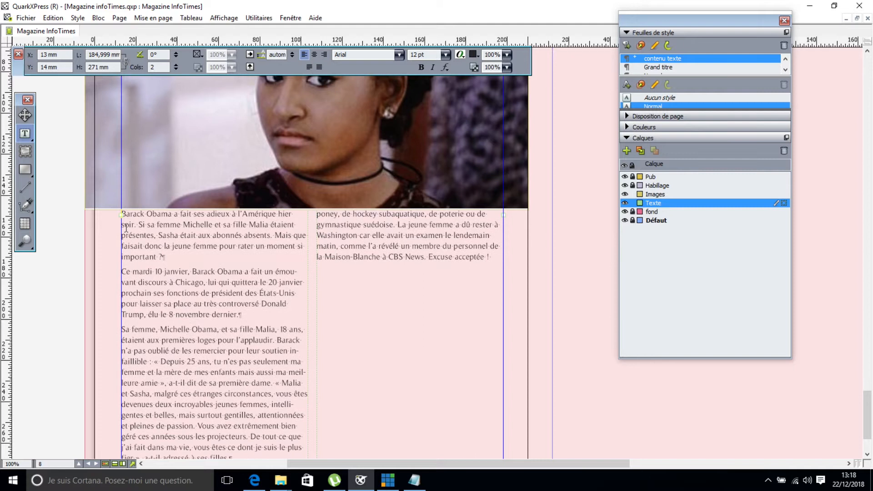
Add the author's name as a final line and give it the signature style.
left_click(498, 259)
key("Return")
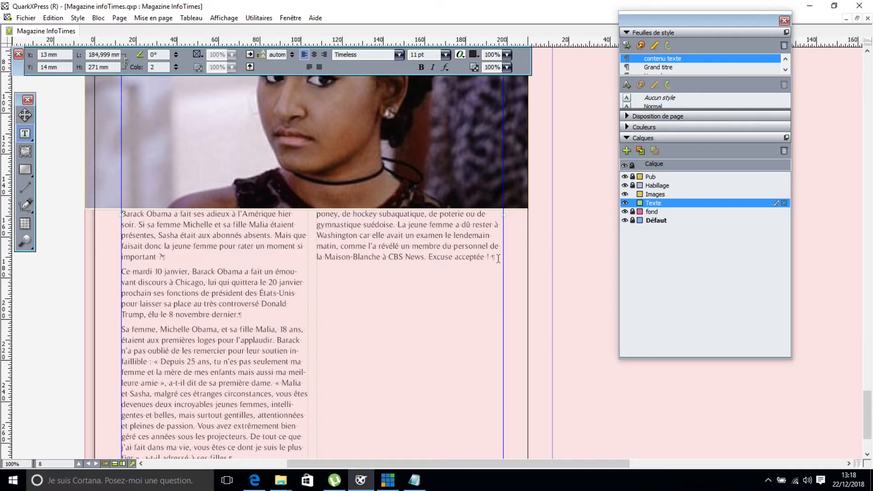
left_click_drag(397, 271, 316, 271)
left_click(784, 70)
left_click(754, 60)
left_click(784, 70)
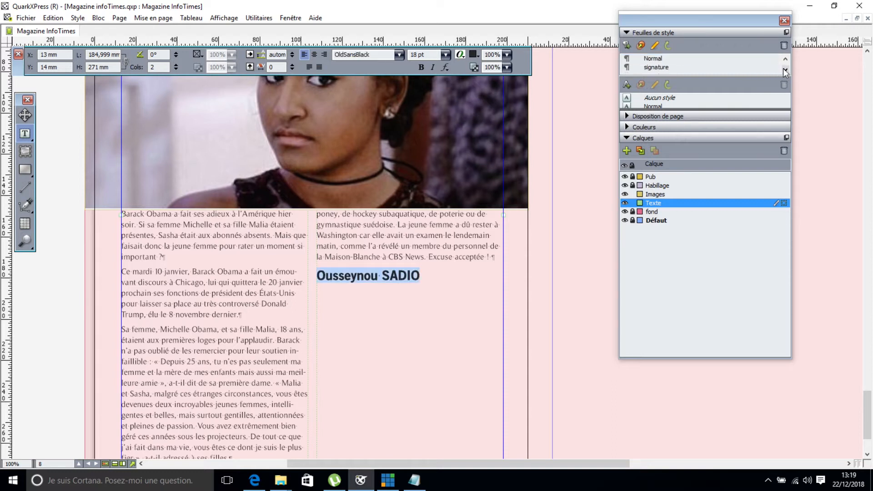
left_click(667, 68)
Shorten the article box so the text and signature flow into column two.
left_click_drag(866, 410, 867, 395)
left_click_drag(868, 386, 868, 420)
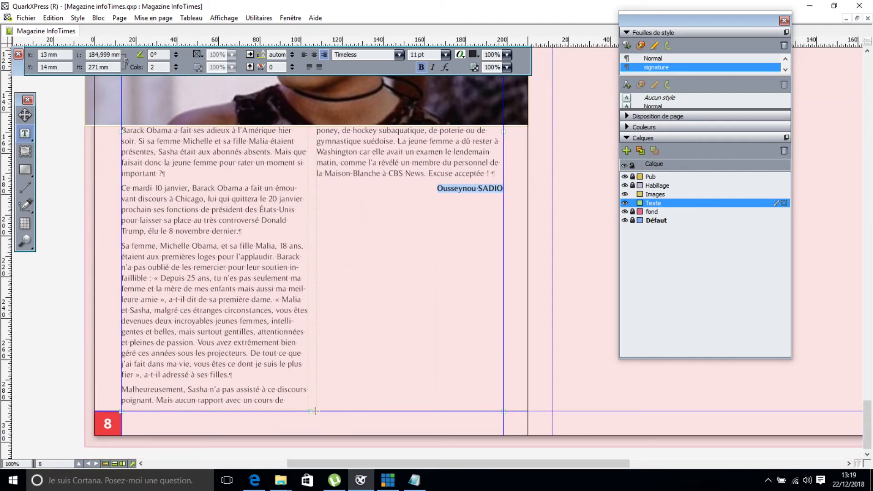
mouse_move(312, 409)
left_mouse_down()
mouse_move(302, 336)
mouse_move(306, 408)
left_mouse_up()
left_click_drag(867, 415, 867, 399)
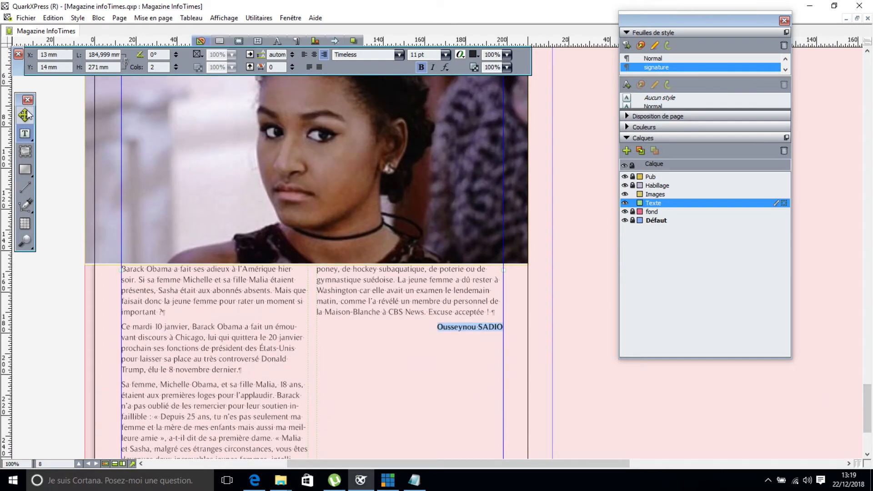
Drag the photo frame's bottom edge down to make the frame taller.
left_click(25, 115)
left_click(345, 226)
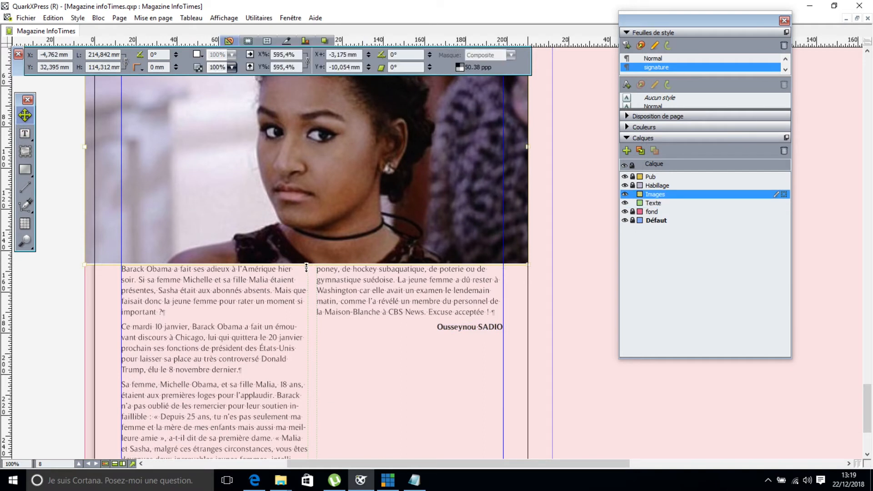
left_click_drag(305, 293, 305, 303)
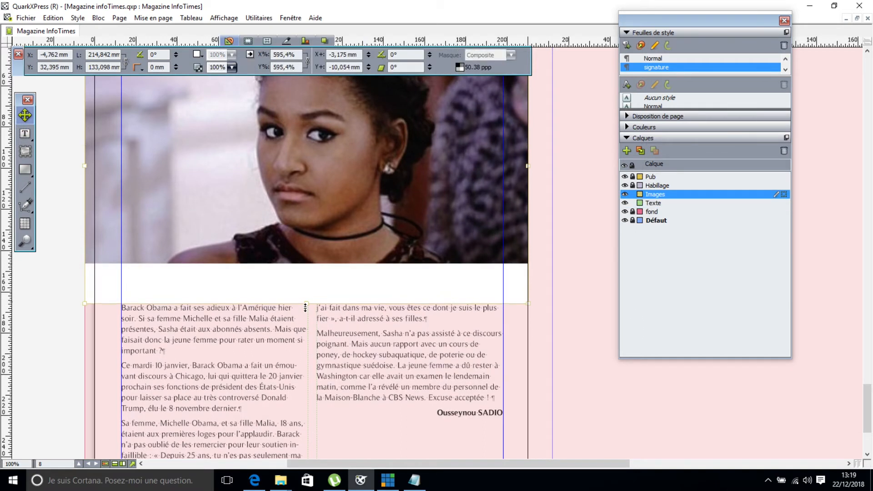
left_click(27, 152)
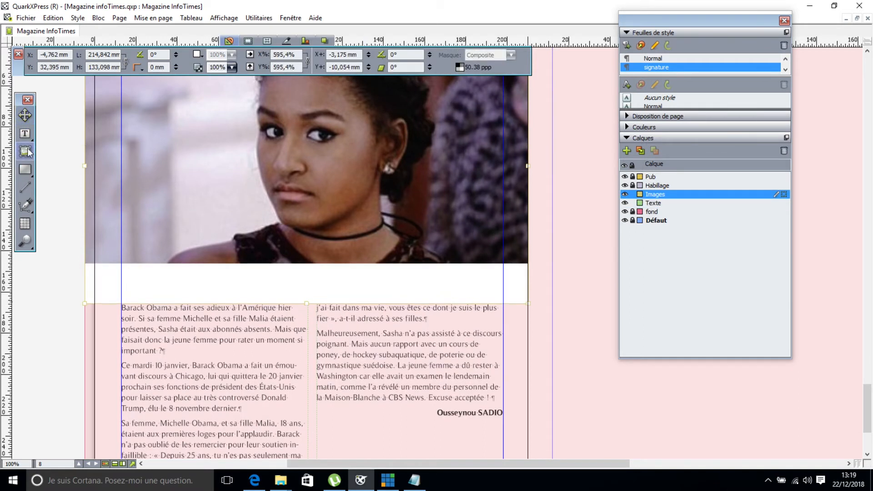
double_click(216, 244)
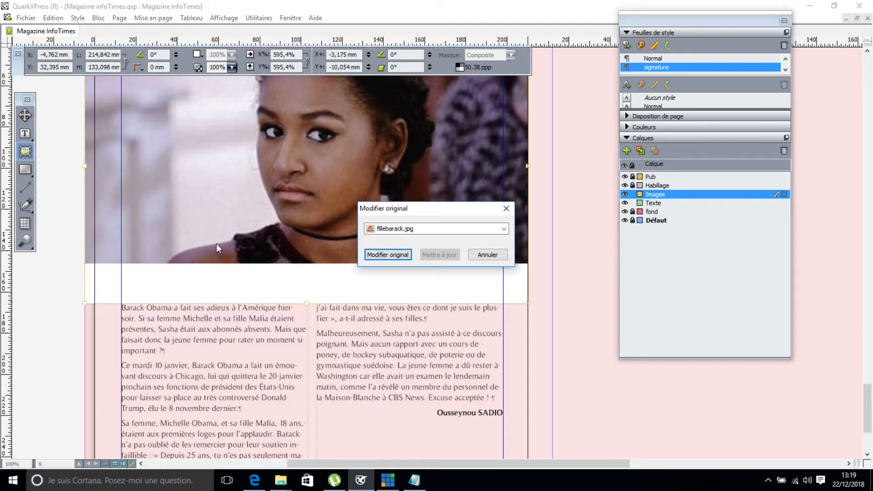
left_click(481, 255)
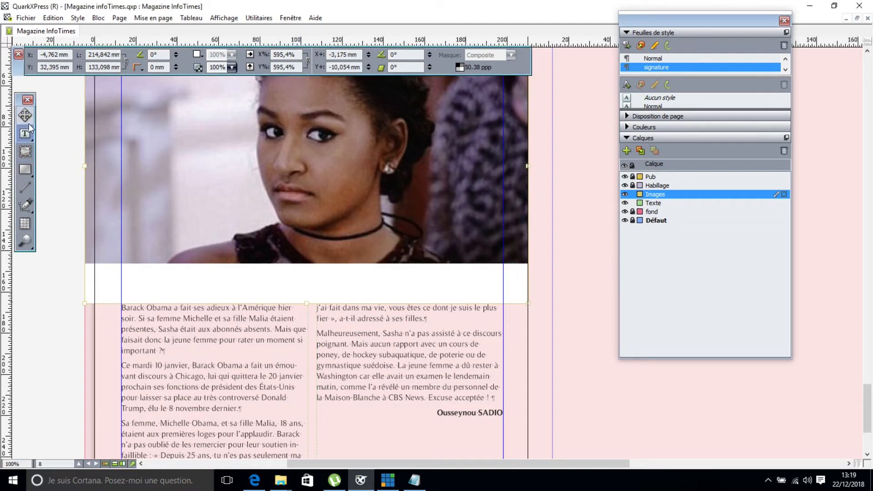
left_click(26, 119)
Scale the picture up to 756.8% and shift it left to fill the taller frame.
key("r")
left_click_drag(323, 264, 327, 303)
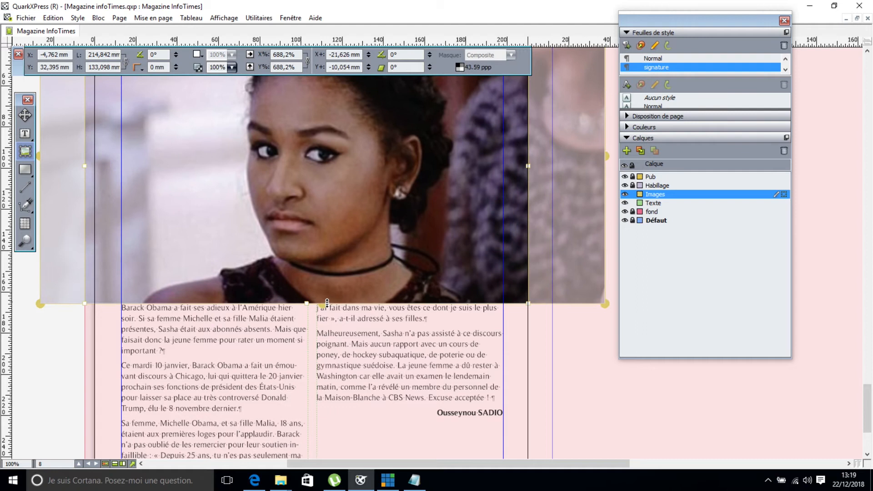
left_click_drag(370, 280, 355, 282)
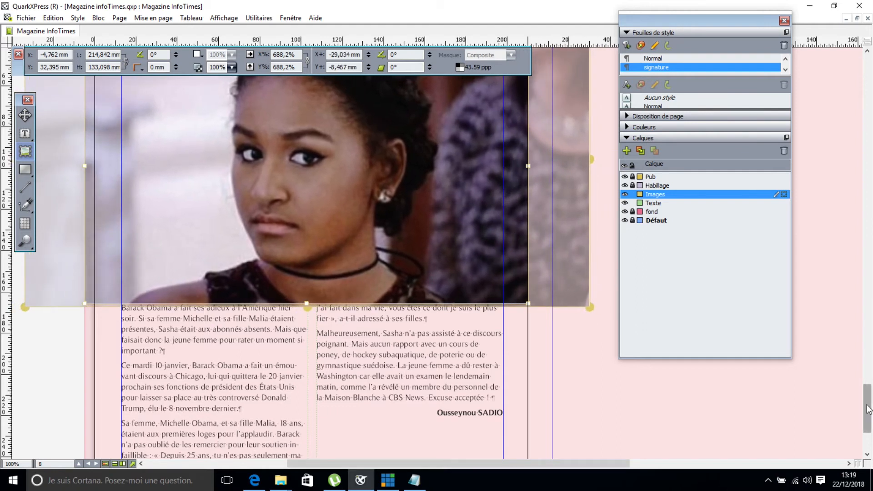
scroll(869, 409, "down", 3)
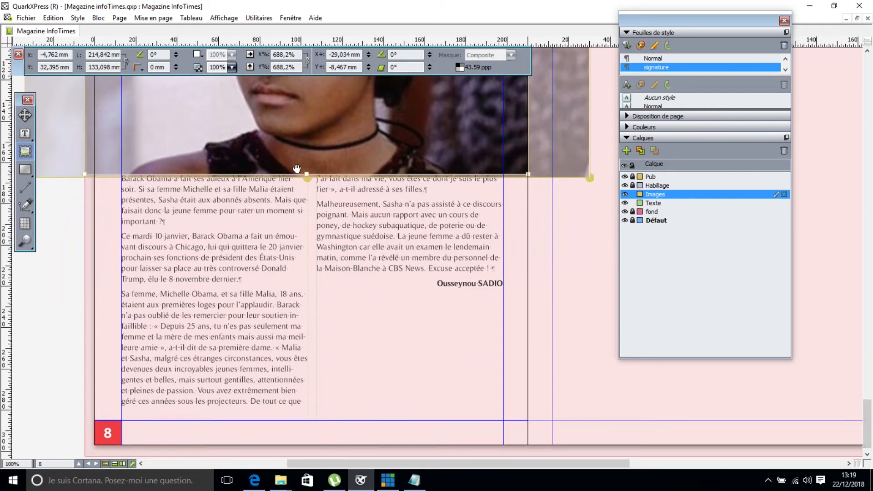
left_click_drag(306, 174, 308, 207)
left_click_drag(306, 177, 308, 208)
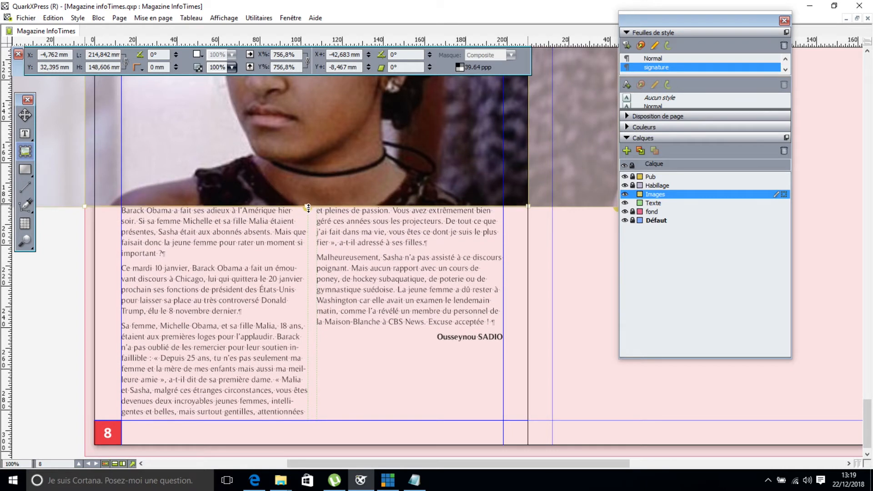
left_click_drag(867, 439, 867, 411)
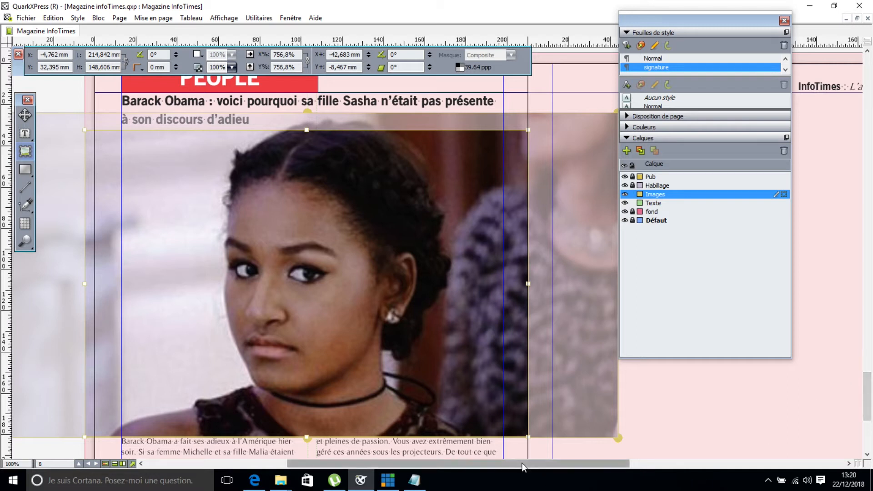
Deselect the photo and preview the page without guides, then restore guides.
left_click(25, 115)
left_click(58, 107)
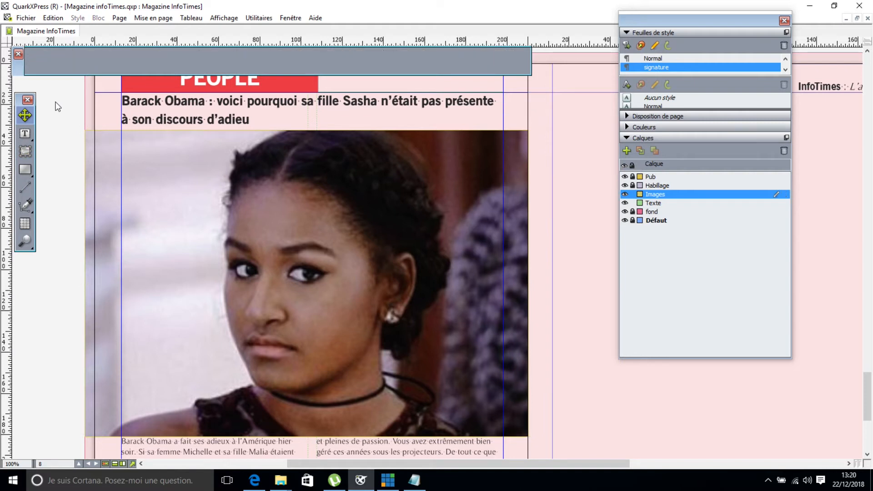
key("w")
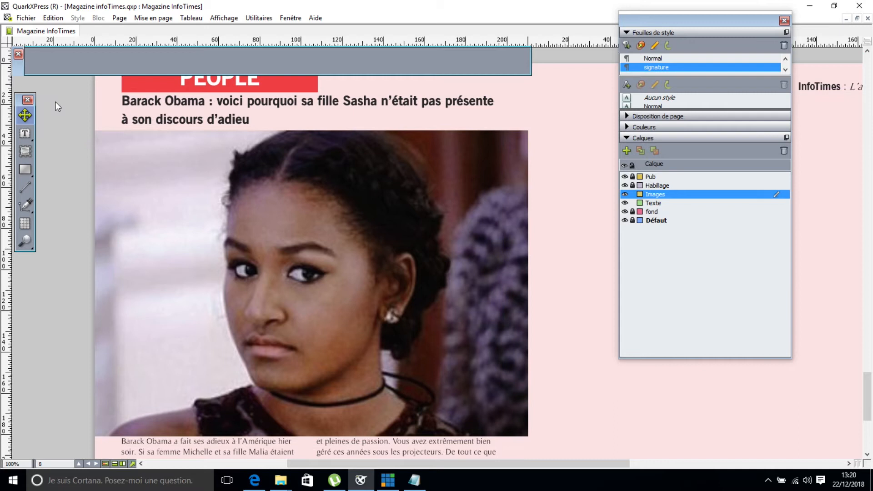
left_click_drag(868, 392, 871, 419)
scroll(284, 213, "up", 2)
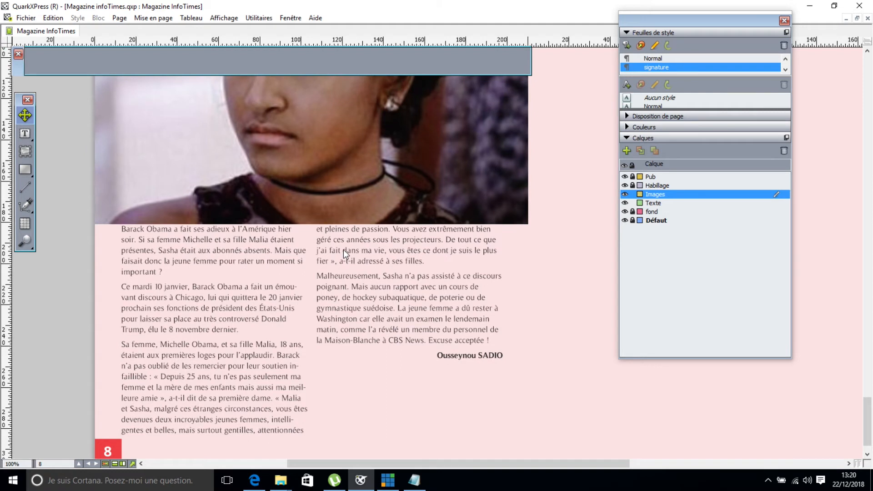
key("w")
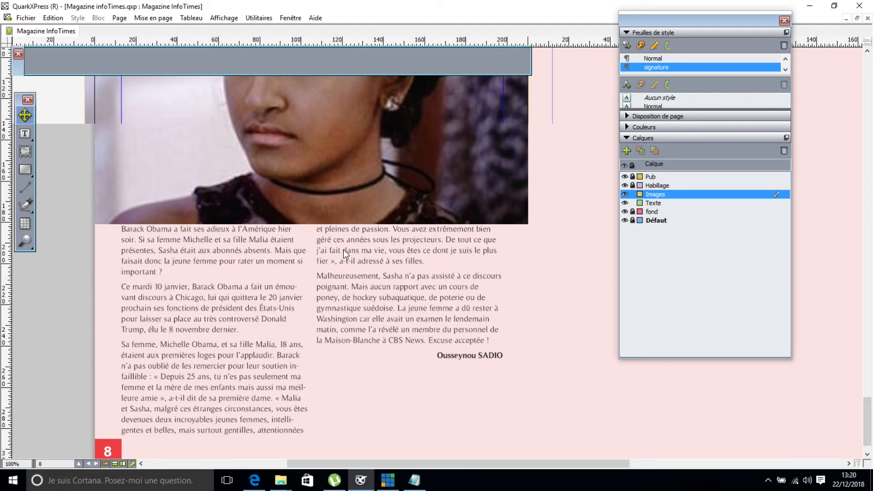
Raise the photo's bottom runaround offset to 7 pt.
left_click(319, 160)
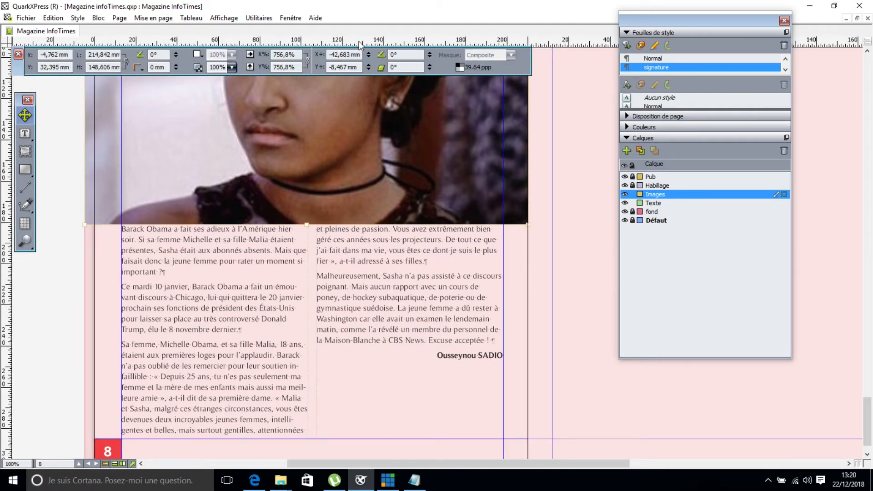
left_click(263, 42)
left_click(145, 65)
left_click(145, 65)
left_click(146, 65)
left_click(146, 65)
left_click(145, 65)
left_click(145, 66)
left_click(146, 65)
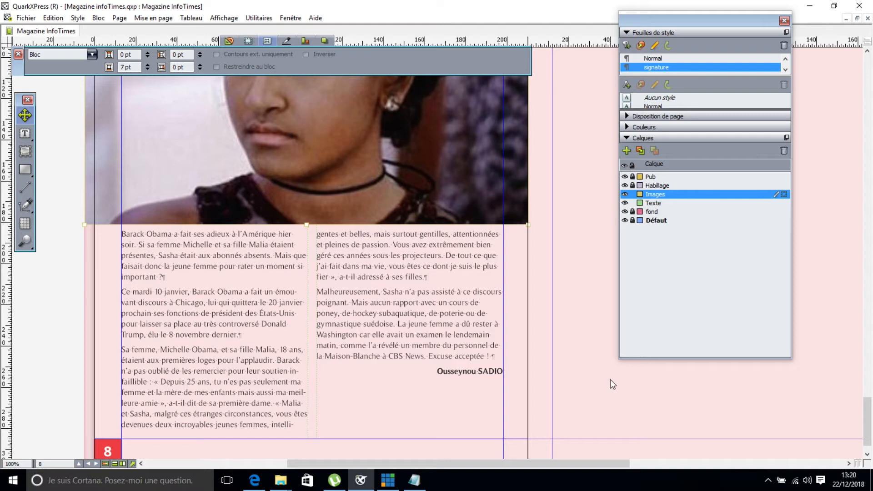
Move the Style Sheets palette left to uncover the facing page.
left_click_drag(868, 427, 868, 388)
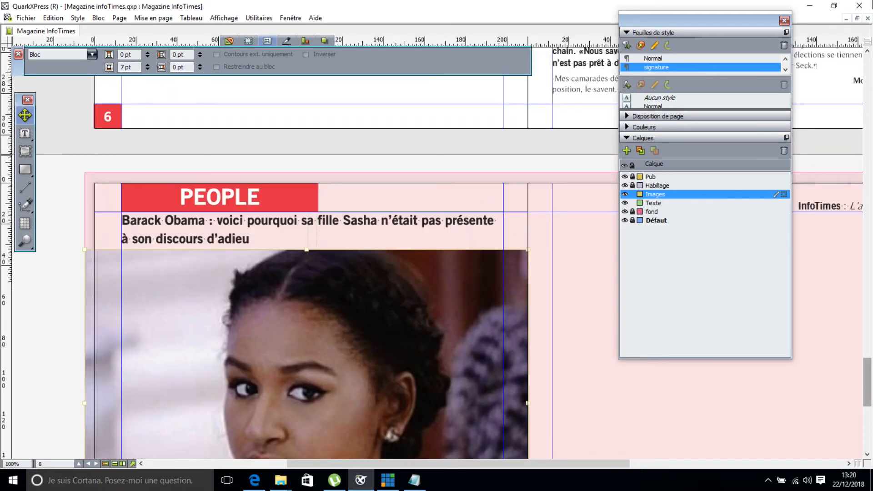
left_click_drag(697, 20, 190, 40)
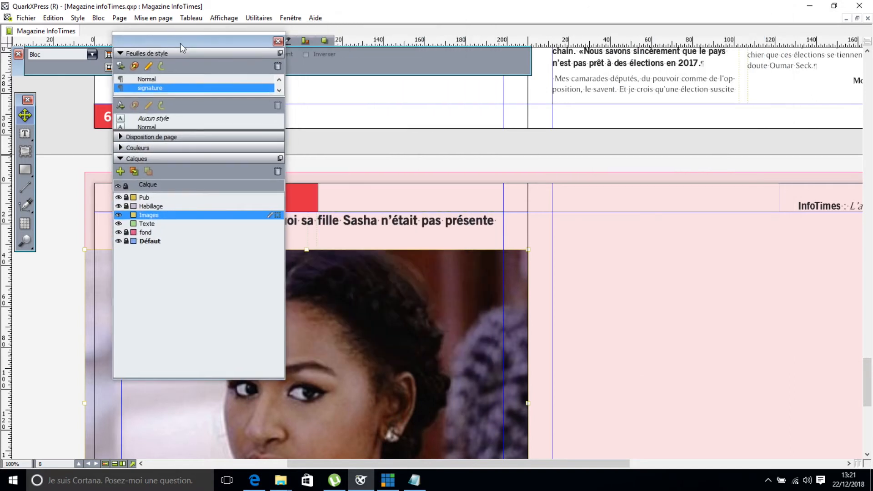
left_click(25, 133)
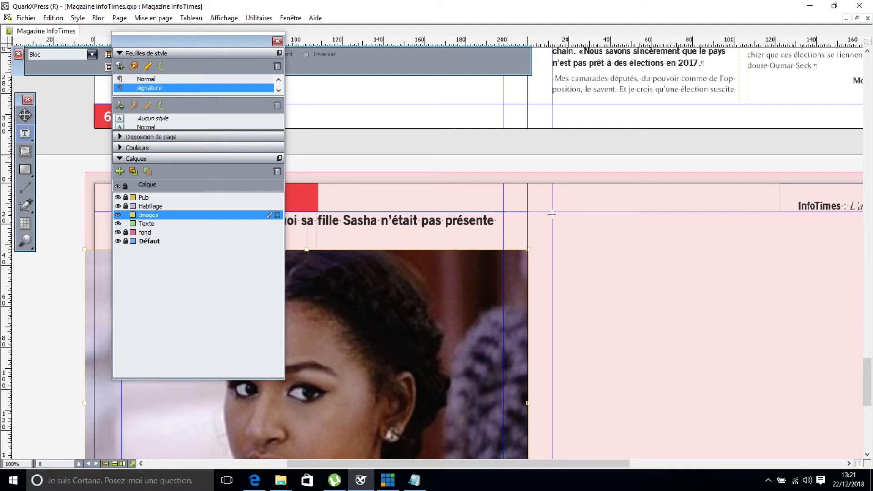
Draw a 185 × 144 mm text box on the Texte layer covering page 9, then bring up the people notes.
left_click_drag(552, 212, 754, 258)
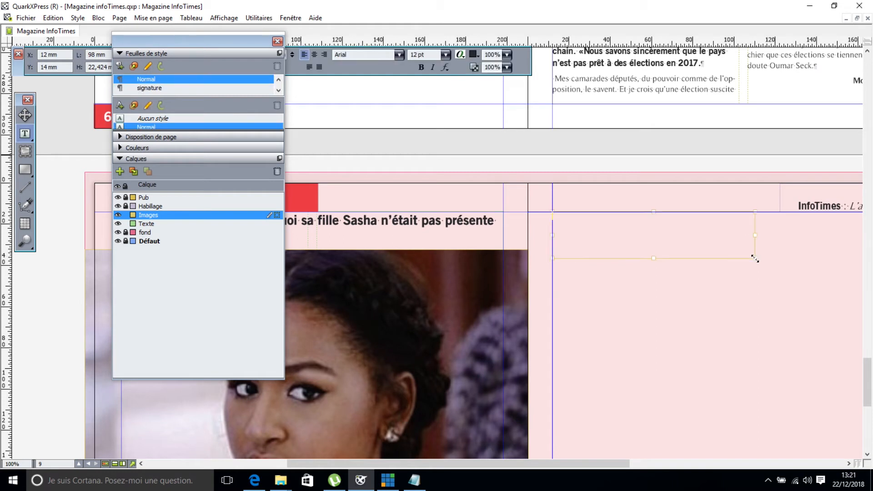
left_click(24, 115)
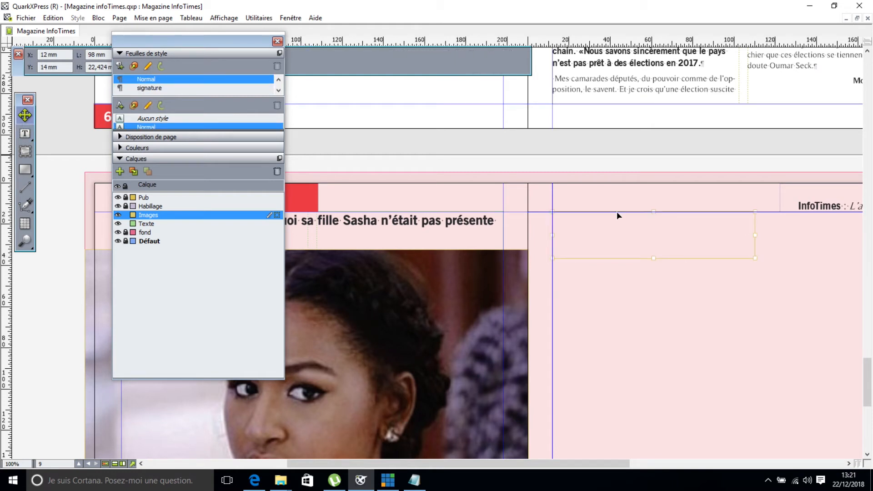
key("Delete")
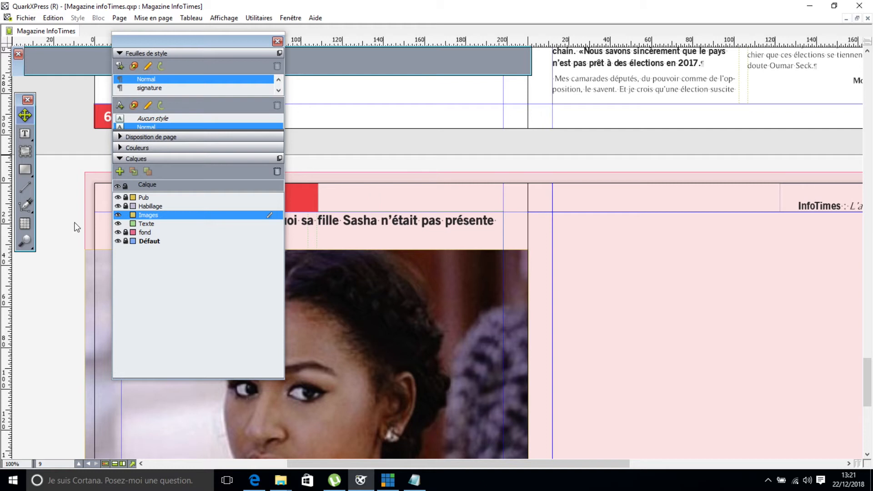
left_click(152, 223)
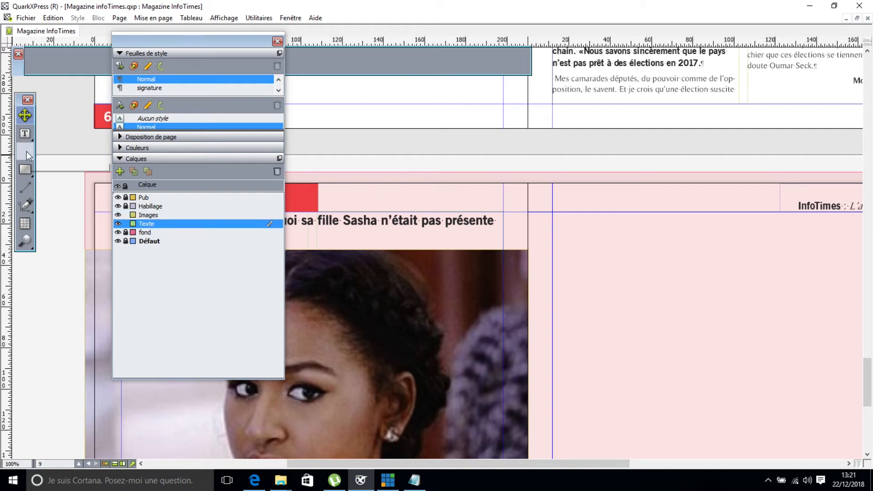
left_click(24, 133)
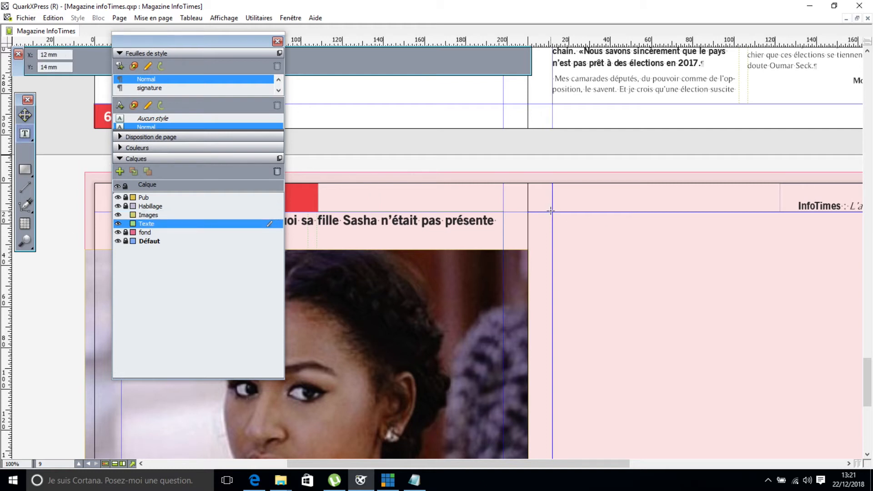
left_click_drag(551, 211, 826, 440)
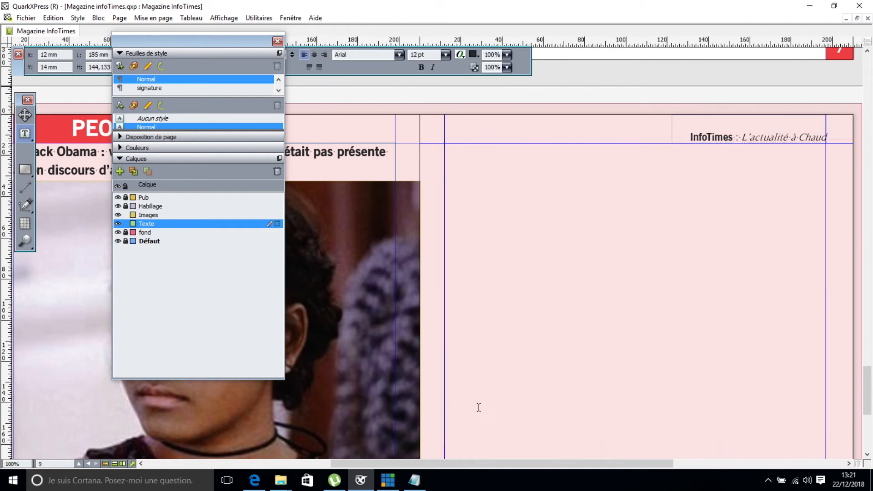
left_click(408, 475)
Copy the Fils de Bombardier article from the notes and paste it into the empty text box.
left_click_drag(126, 205, 333, 289)
key("ctrl+c")
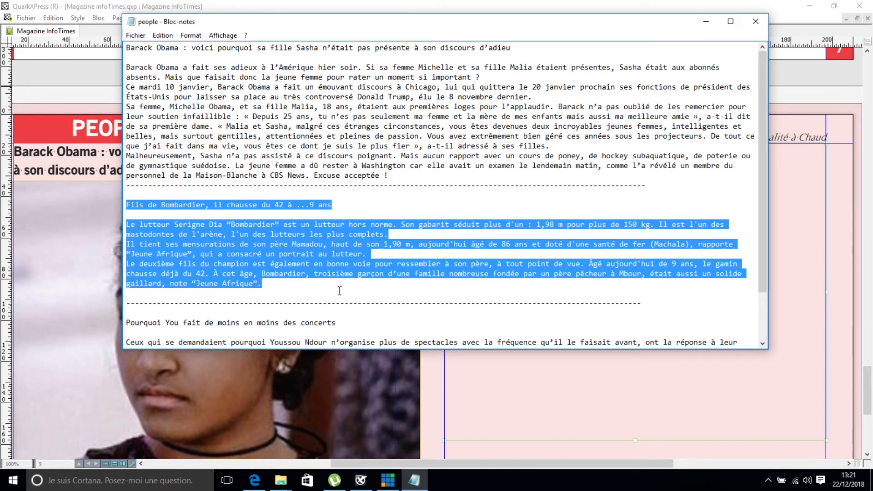
left_click(476, 425)
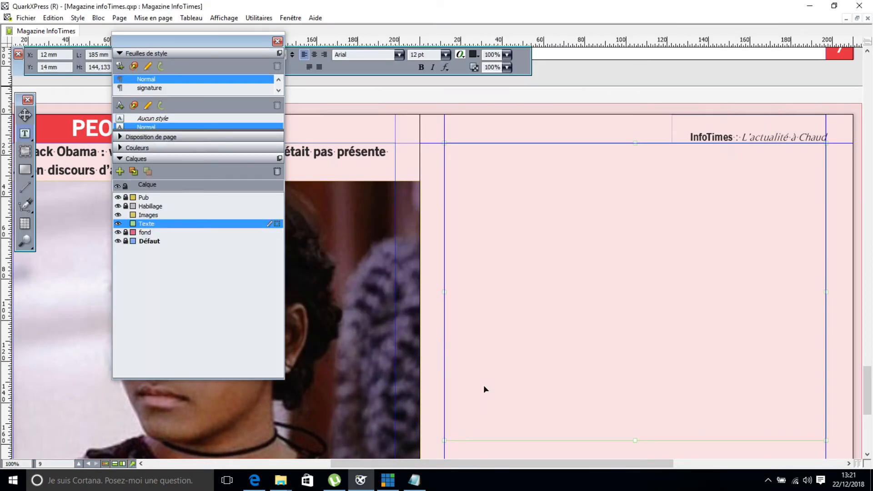
key("ctrl+v")
Remove the blank line, style the headline Grand titre and the body contenu texte.
left_click(495, 161)
key("BackSpace")
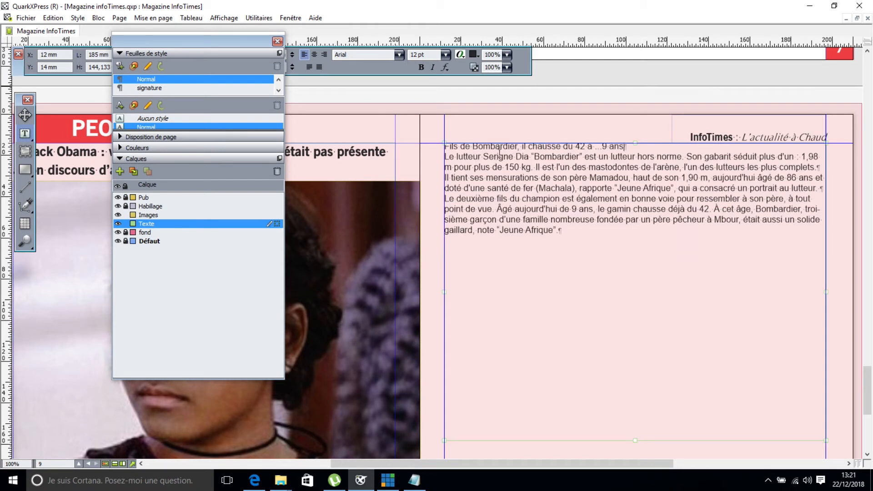
left_click(278, 80)
left_click(187, 79)
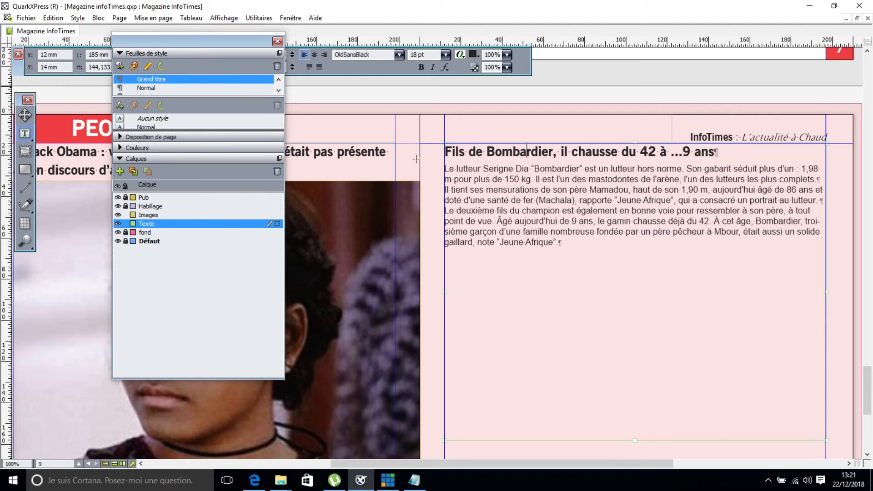
left_click_drag(446, 168, 566, 246)
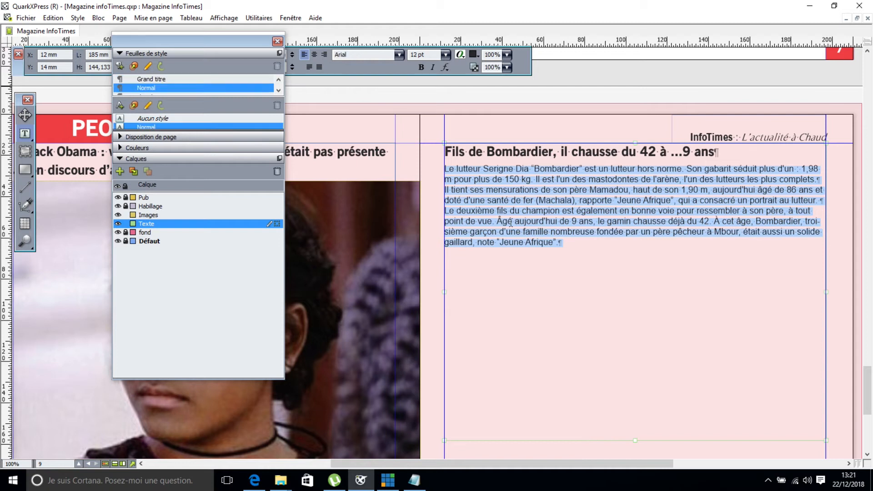
left_click(279, 79)
left_click(190, 81)
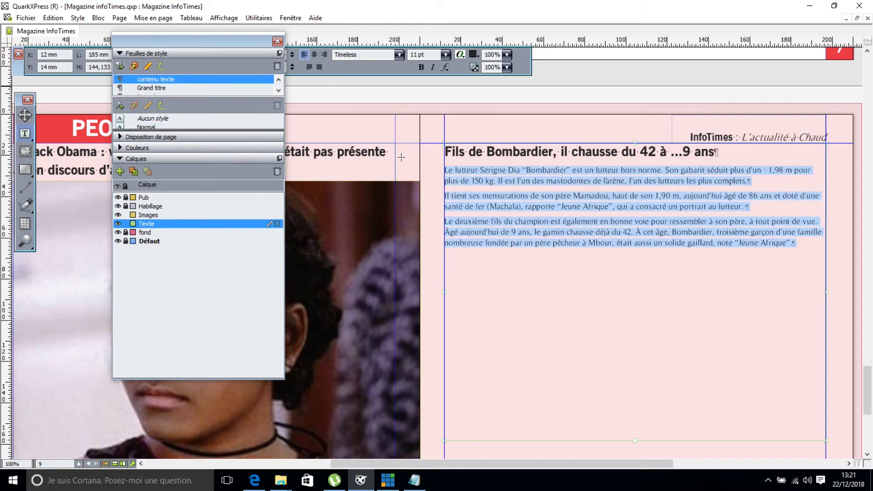
Set the Bombardier text box to 2 columns.
left_click_drag(235, 36, 117, 121)
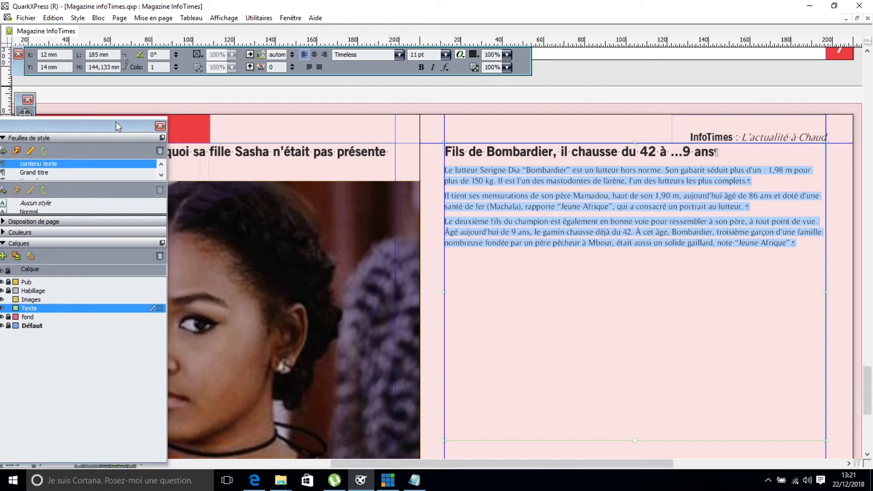
left_click(175, 65)
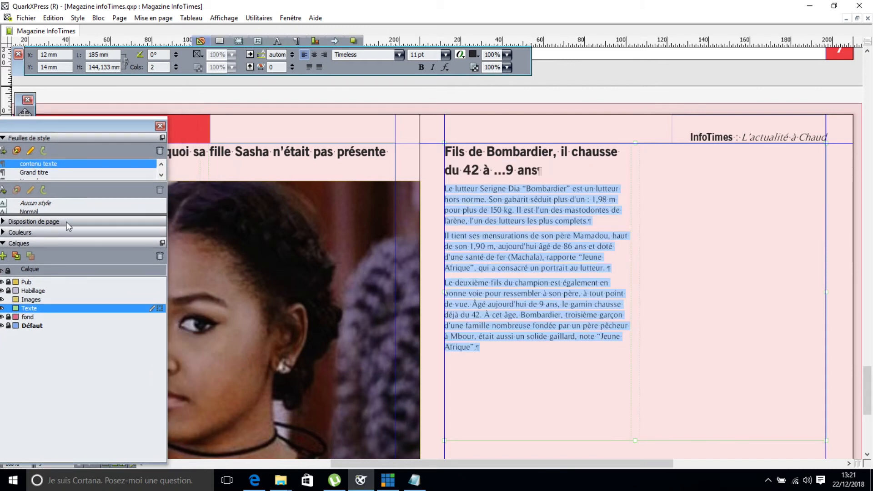
left_click_drag(68, 131, 543, 336)
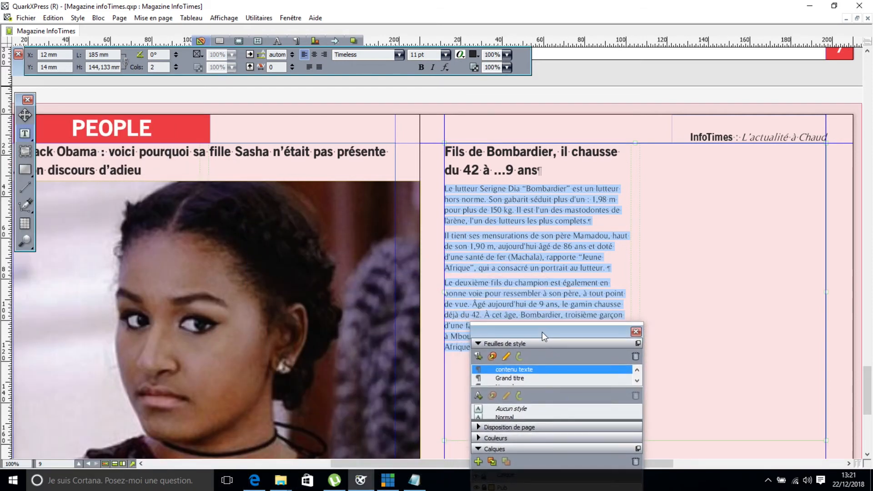
On the Images layer, draw a picture box across the middle of the Bombardier article.
left_click(25, 151)
left_click_drag(419, 180, 471, 258)
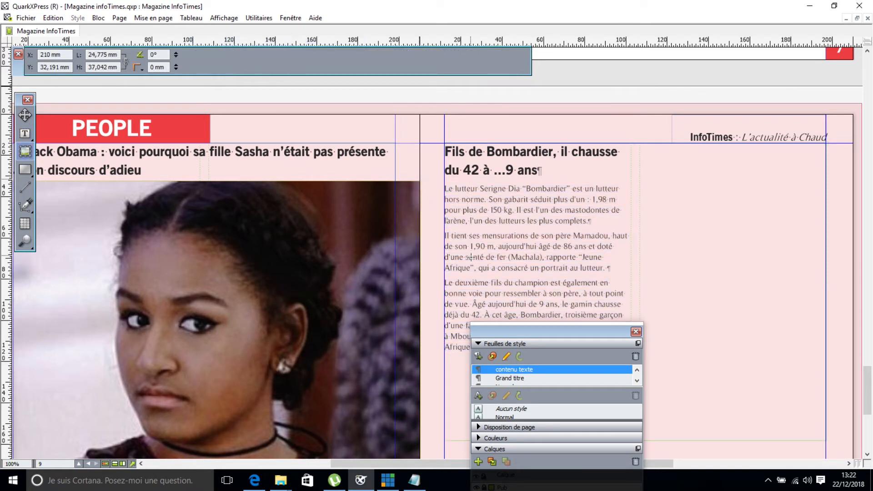
key("ctrl+z")
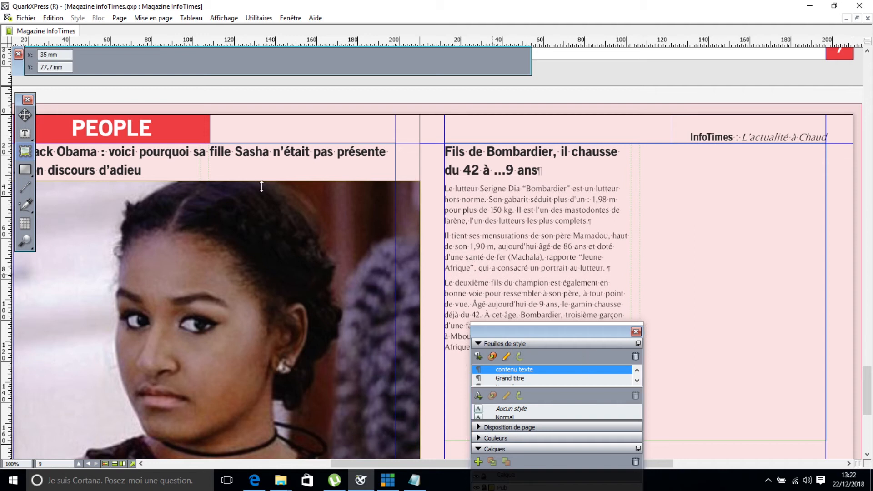
key("F12")
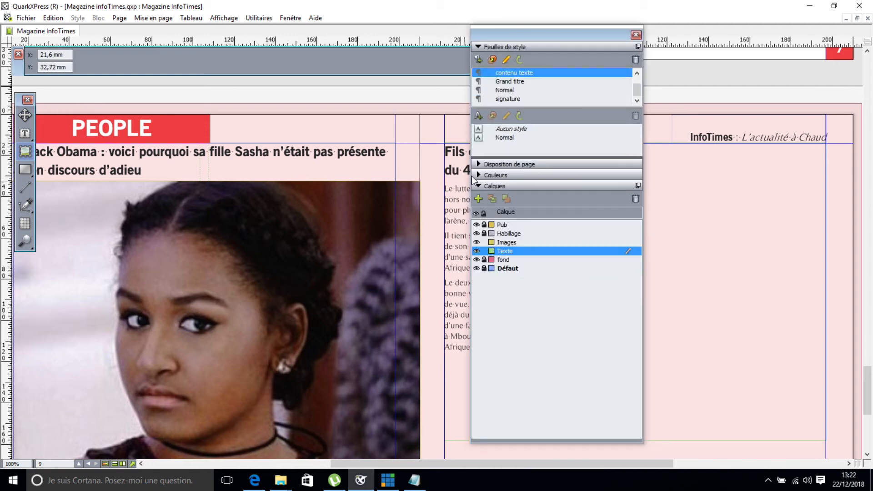
left_click_drag(520, 41, 74, 64)
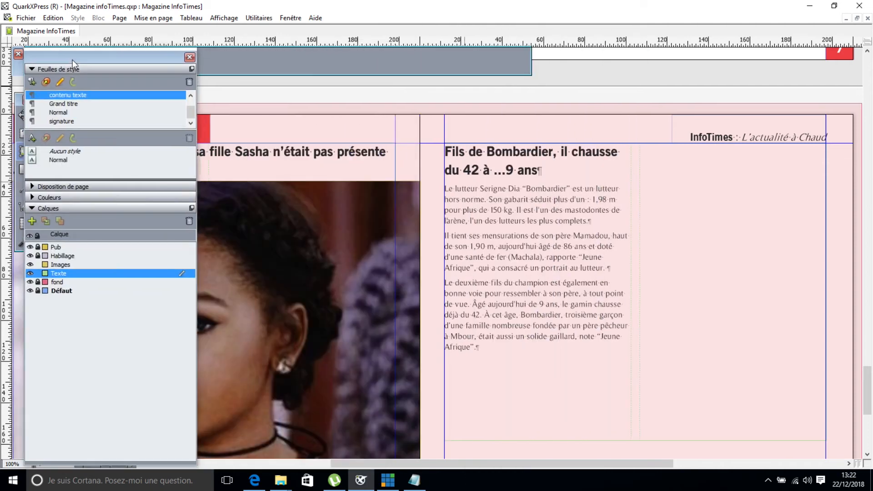
left_click(57, 265)
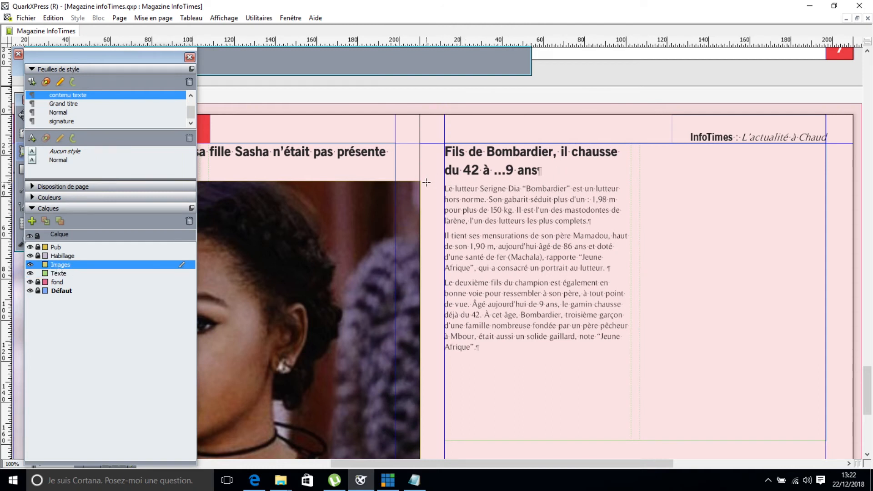
mouse_move(419, 182)
left_mouse_down()
mouse_move(688, 321)
mouse_move(829, 422)
mouse_move(825, 414)
mouse_move(837, 432)
mouse_move(853, 426)
mouse_move(850, 408)
mouse_move(867, 401)
mouse_move(867, 412)
left_mouse_up()
left_click(658, 386)
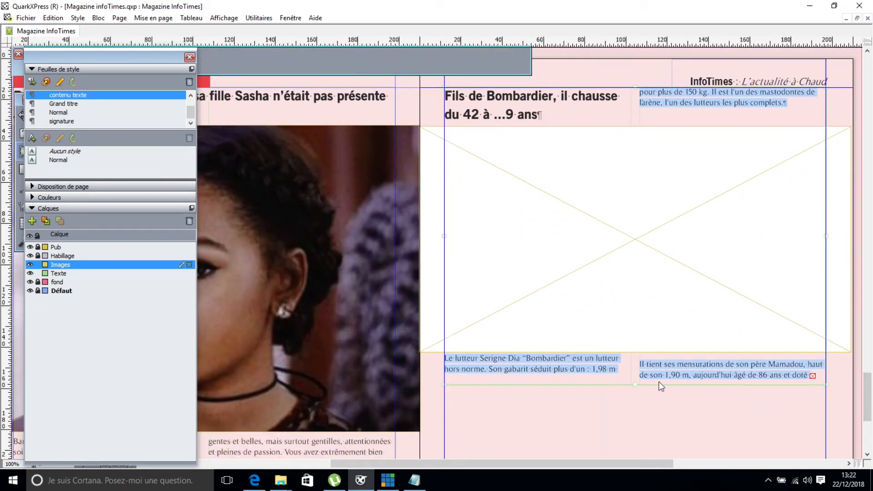
Lengthen the article box, cut out its headline, and draw a new text box for it.
left_click_drag(635, 385, 636, 417)
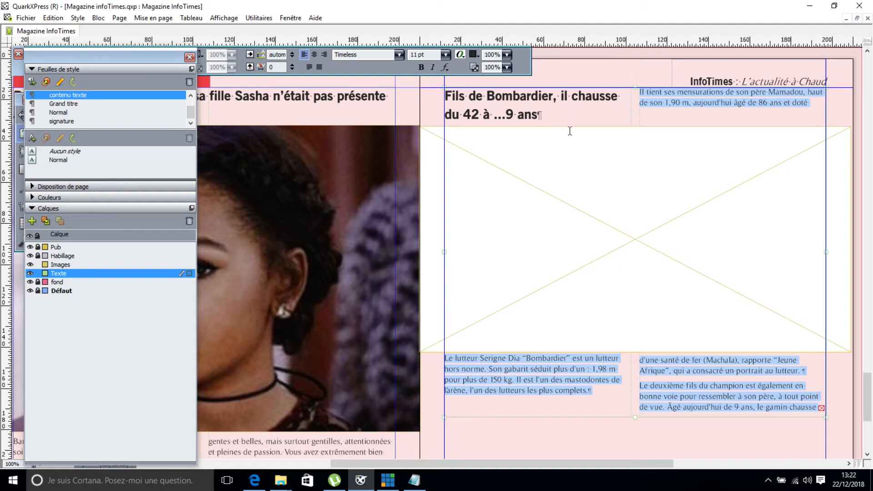
left_click_drag(544, 115, 444, 95)
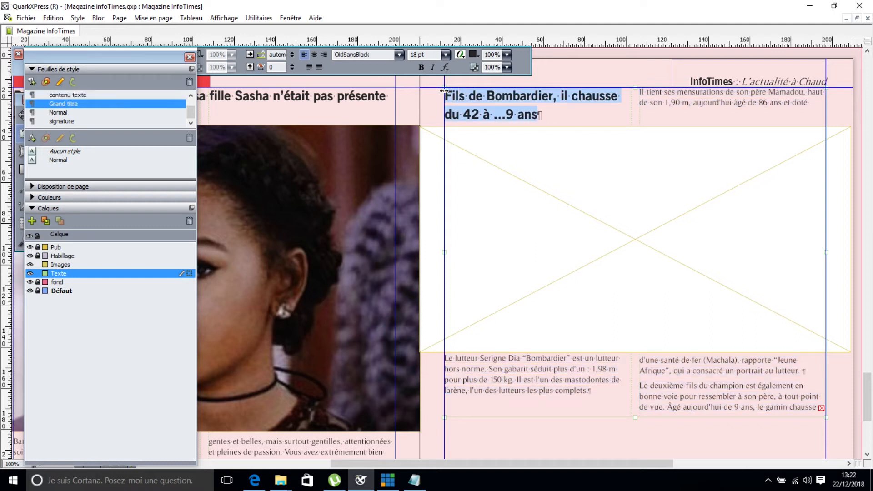
key("BackSpace")
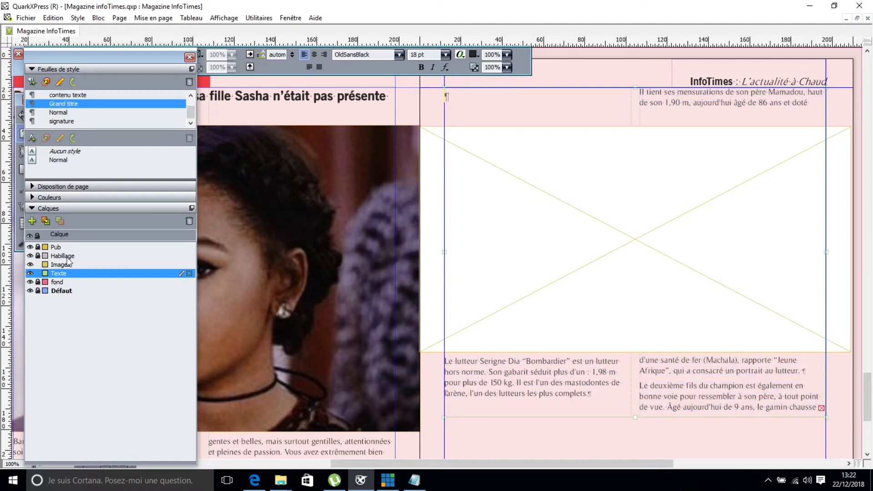
left_click_drag(125, 54, 309, 104)
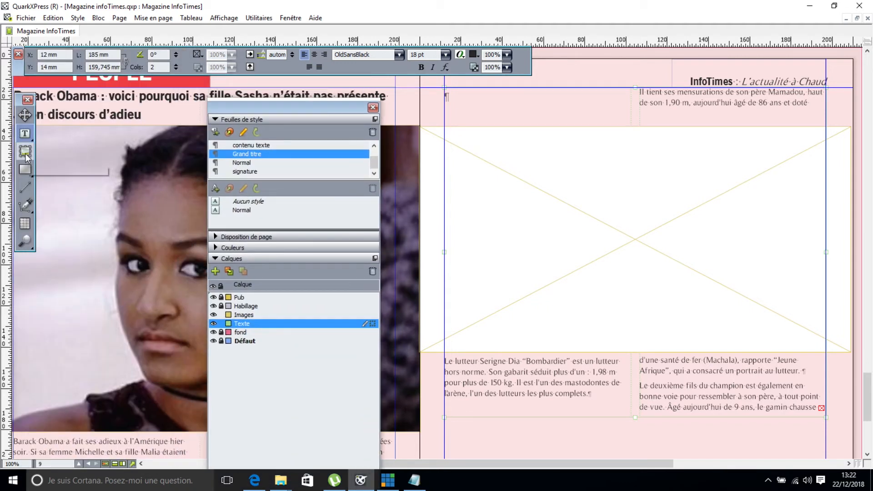
mouse_move(839, 200)
left_mouse_down()
mouse_move(668, 162)
mouse_move(551, 163)
mouse_move(445, 145)
left_mouse_up()
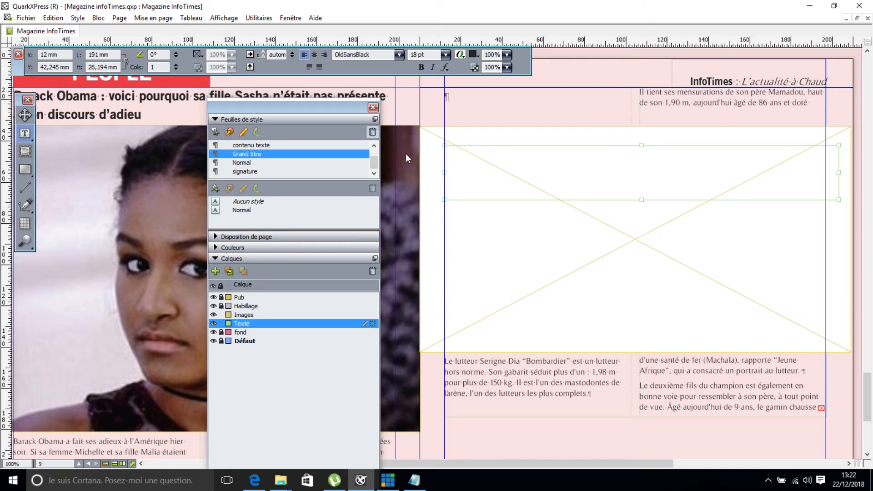
mouse_move(239, 52)
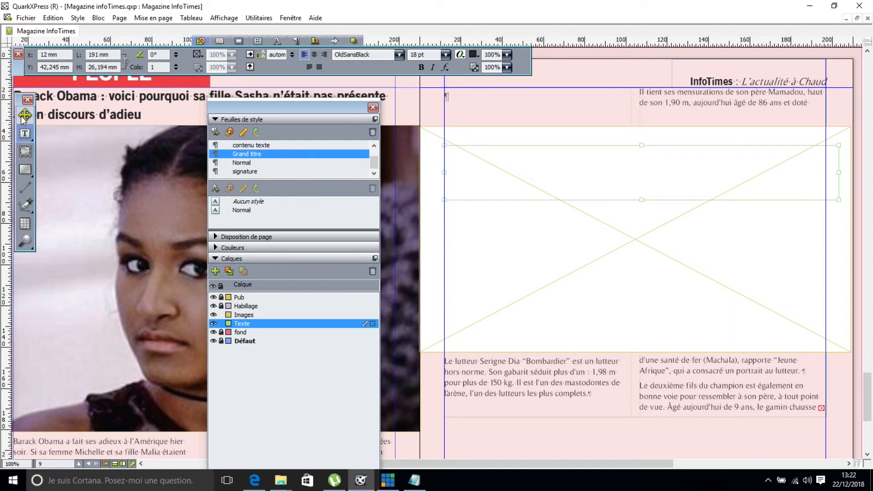
Move the picture box lower and the headline box up to the top of the page.
left_click(203, 42)
left_click(24, 115)
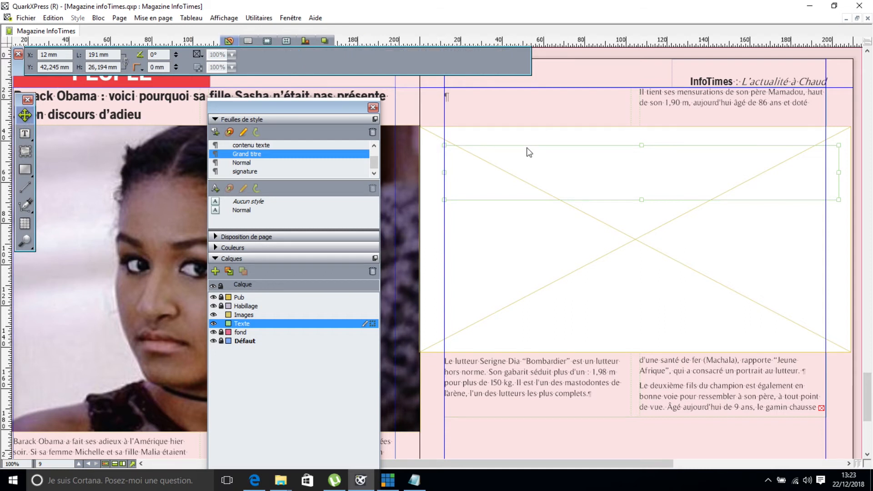
left_click_drag(526, 147, 538, 192)
left_click_drag(575, 153, 529, 95)
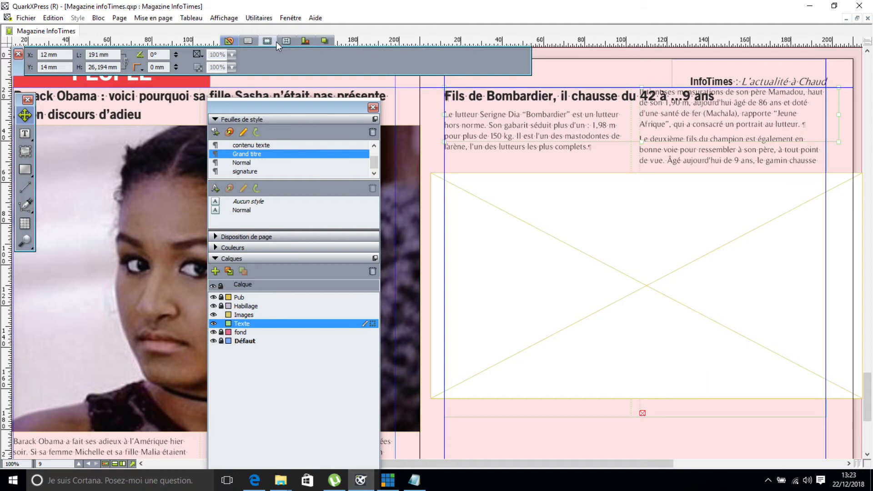
Set the headline box runaround to Bloc, shorten it, and raise the picture box beneath it.
left_click(288, 42)
left_click(92, 55)
left_click(61, 73)
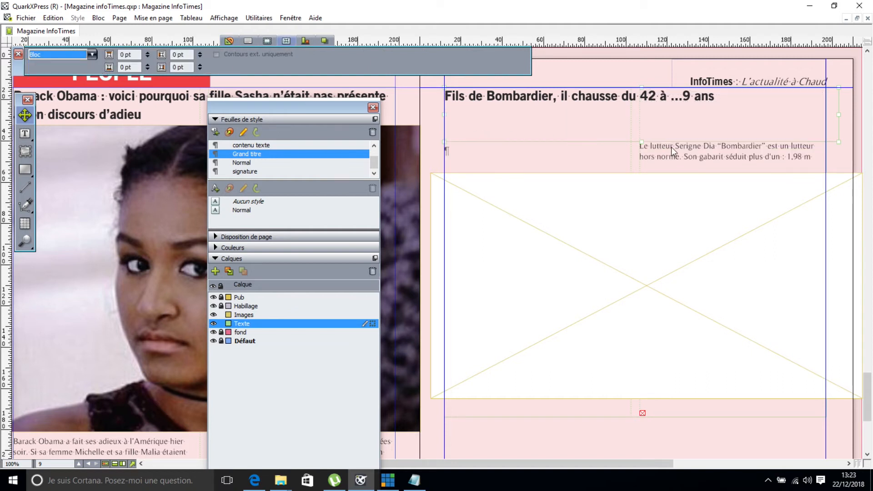
left_click_drag(642, 144, 628, 108)
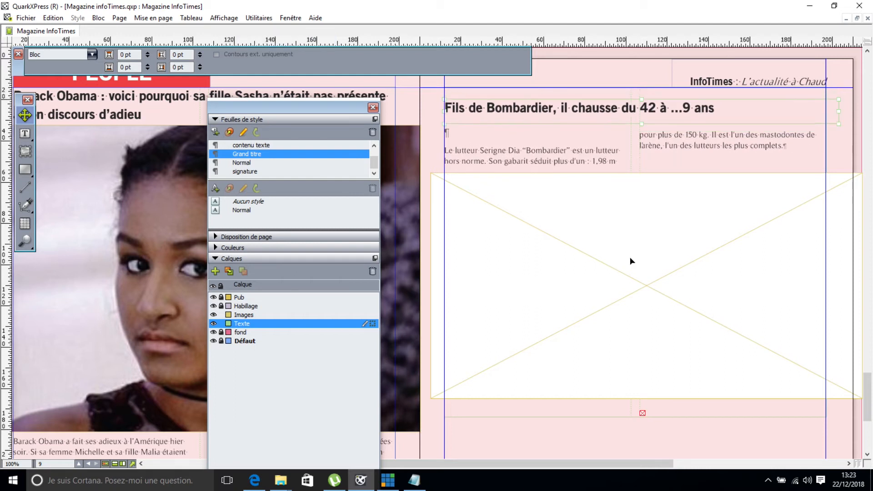
left_click_drag(628, 249, 620, 207)
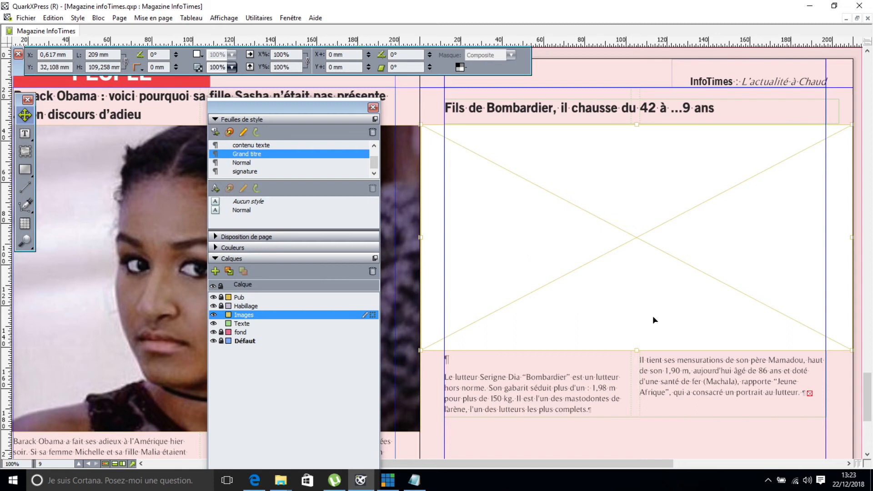
Import the bombardier photo into the picture box and rescale it to 235,9%.
key("ctrl+e")
double_click(359, 114)
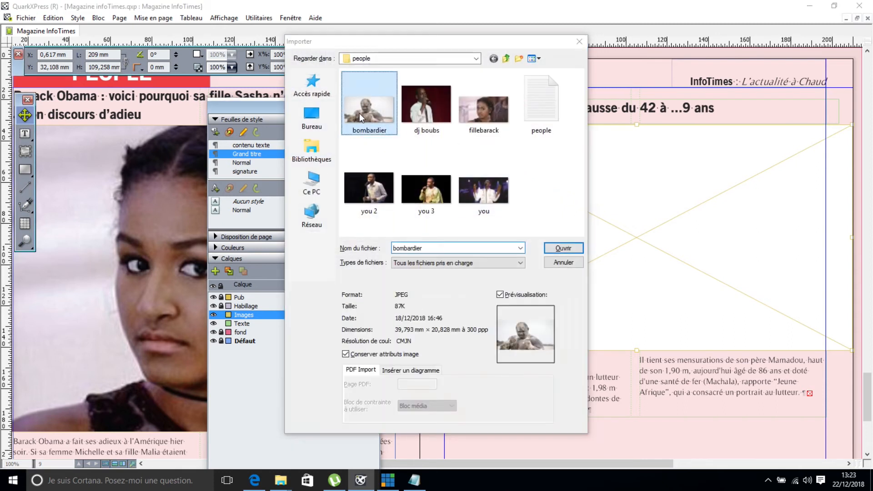
left_click_drag(729, 303, 837, 354)
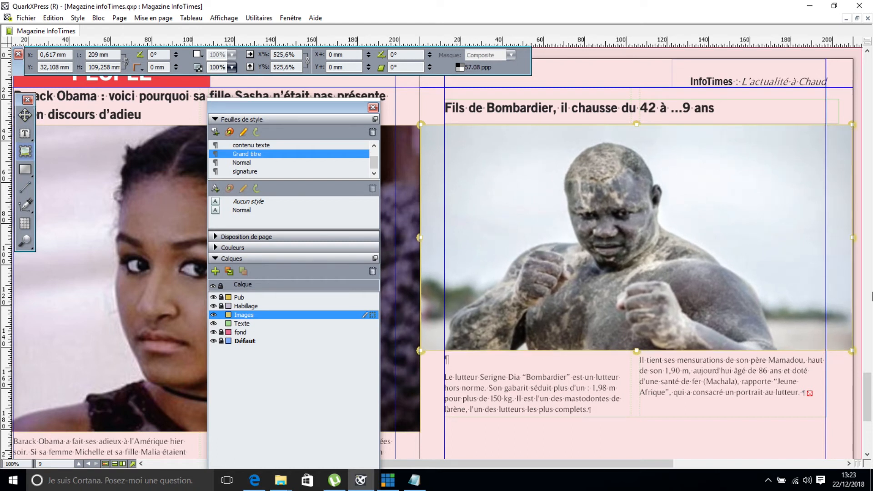
left_click_drag(851, 350, 631, 234)
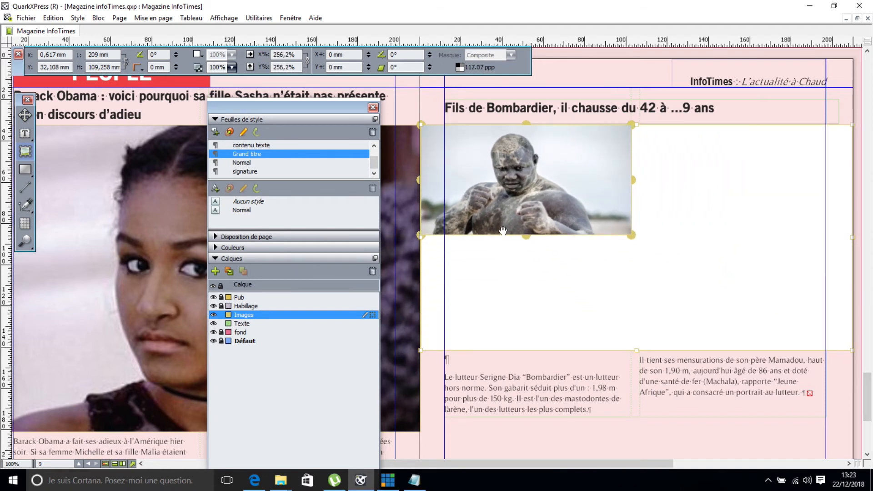
left_click_drag(420, 124, 438, 133)
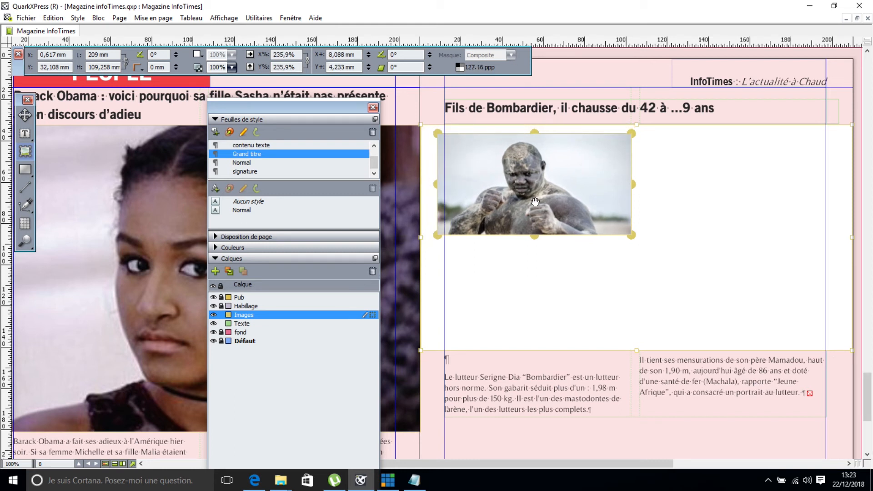
Fit the wrestler photo's box to the image at 225,8% and adjust the picture inside it.
right_click(535, 202)
left_click(613, 190)
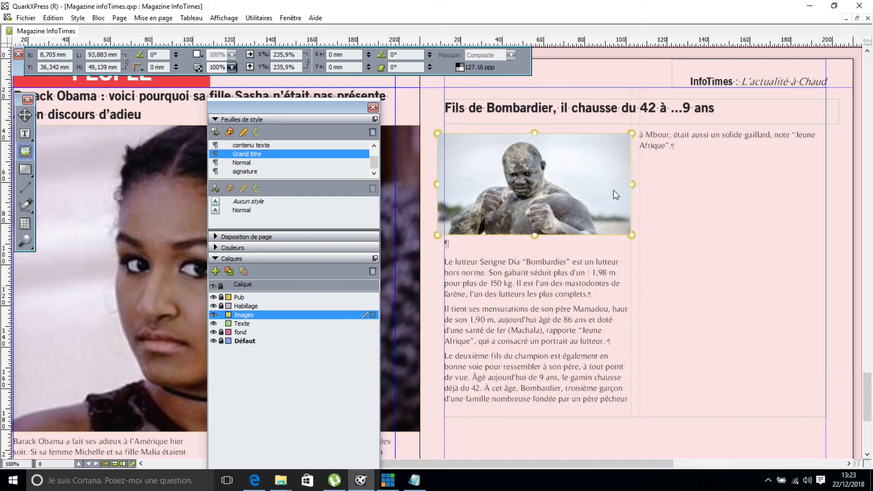
left_click_drag(438, 133, 457, 137)
right_click(494, 156)
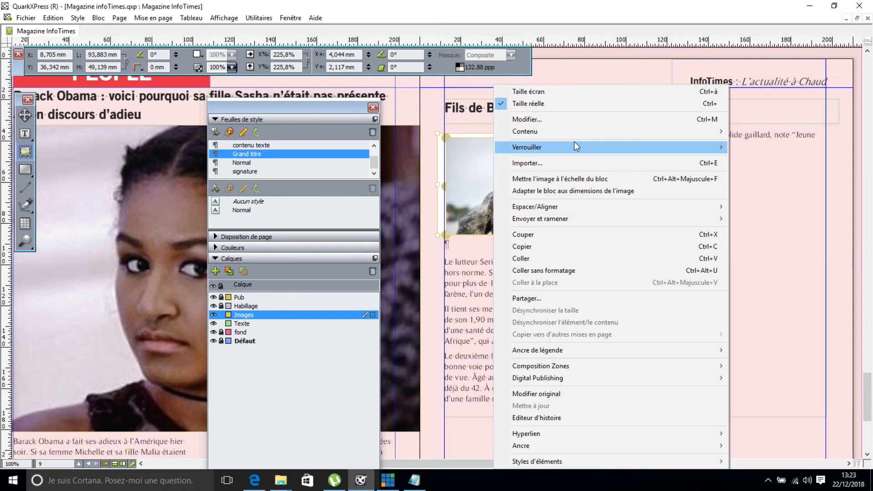
left_click(561, 189)
left_click_drag(556, 191, 555, 190)
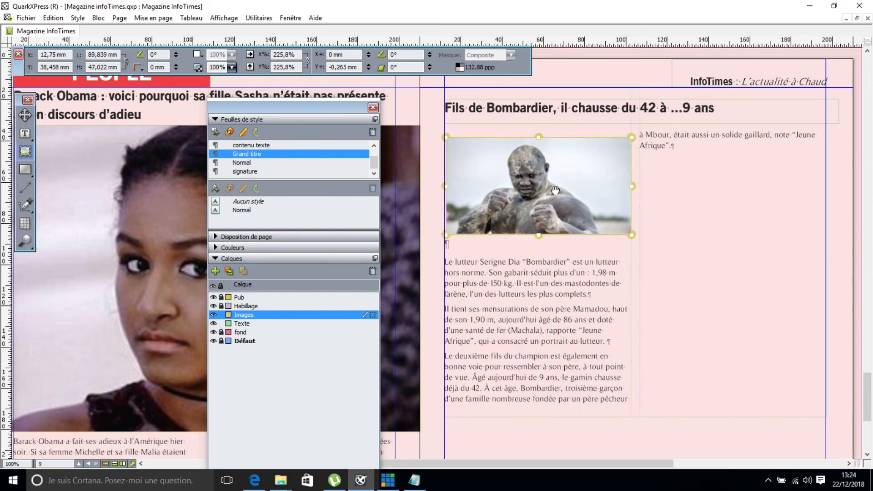
Move the photo box up under the headline and shorten the article box so text flows right.
key("v")
left_click_drag(479, 170, 479, 162)
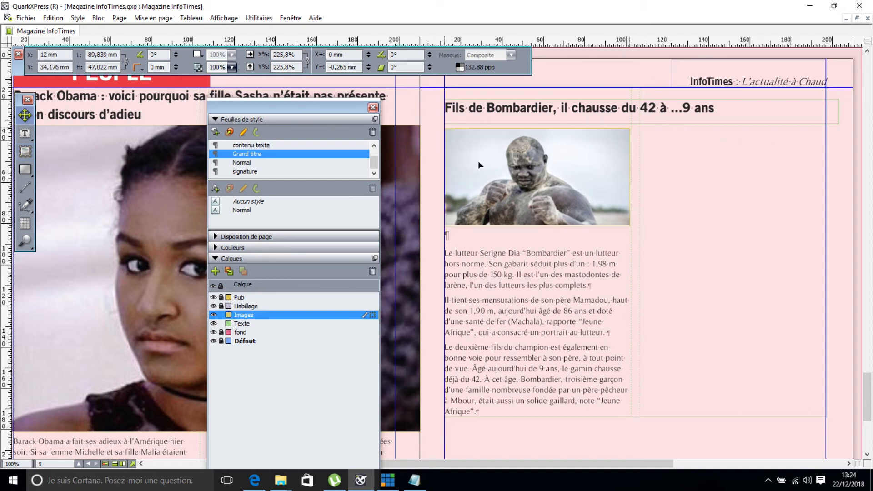
left_click(625, 412)
left_click_drag(632, 401, 625, 289)
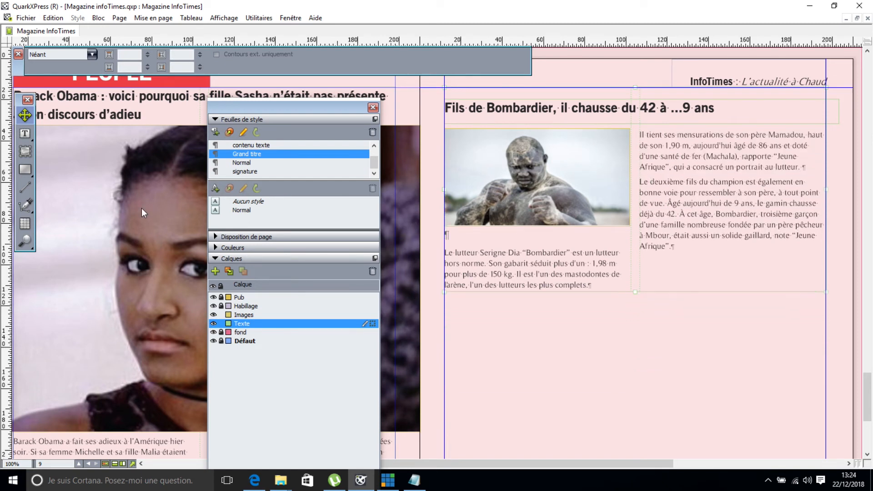
Delete the empty paragraph under the wrestler photo and shorten the text box slightly.
left_click(24, 133)
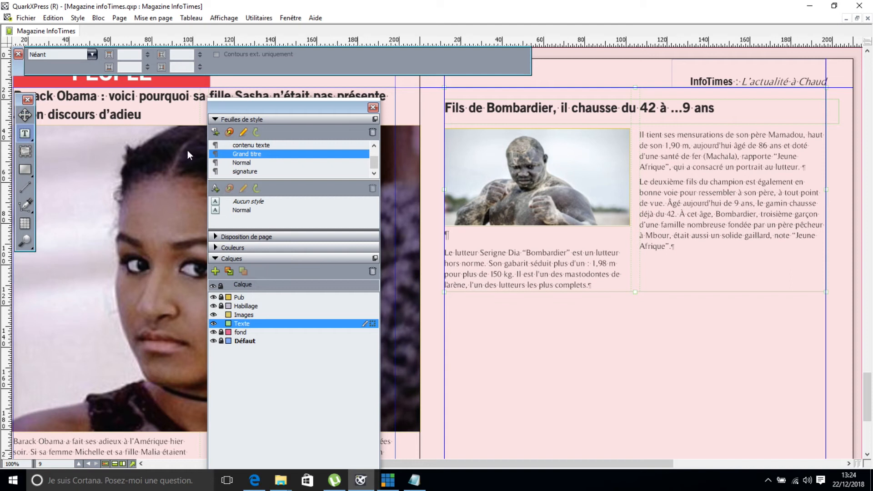
left_click(684, 248)
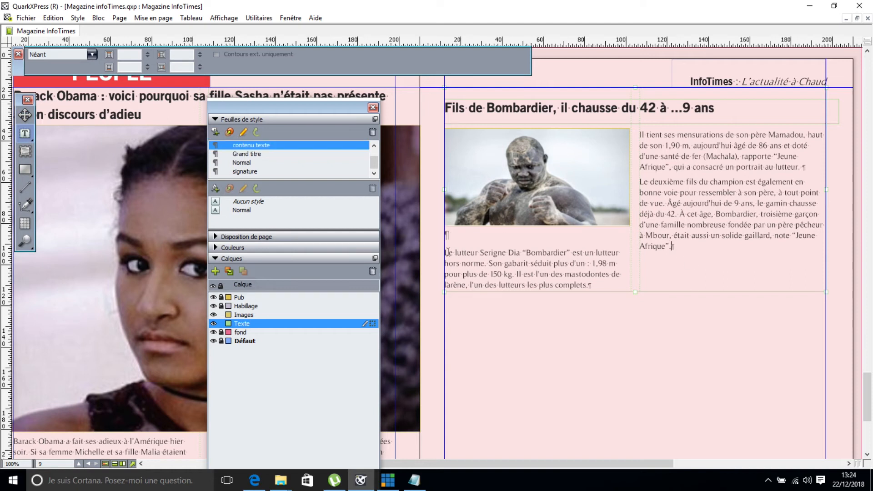
key("BackSpace")
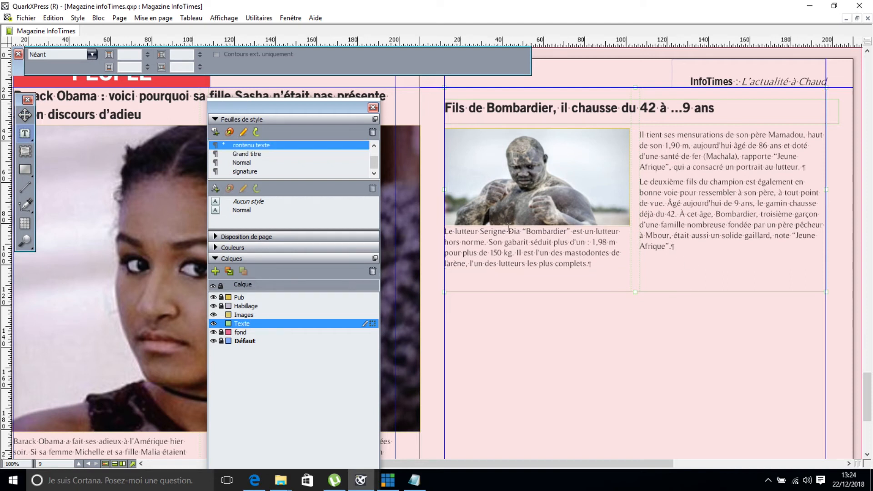
left_click_drag(635, 291, 635, 280)
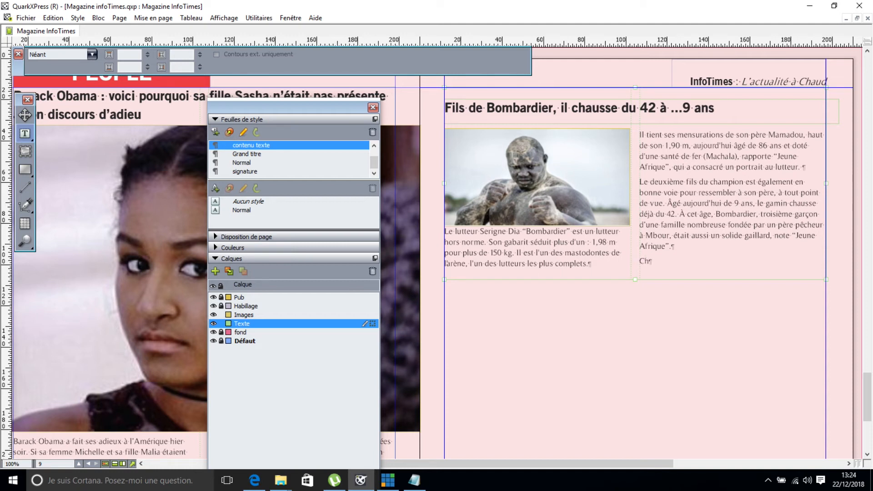
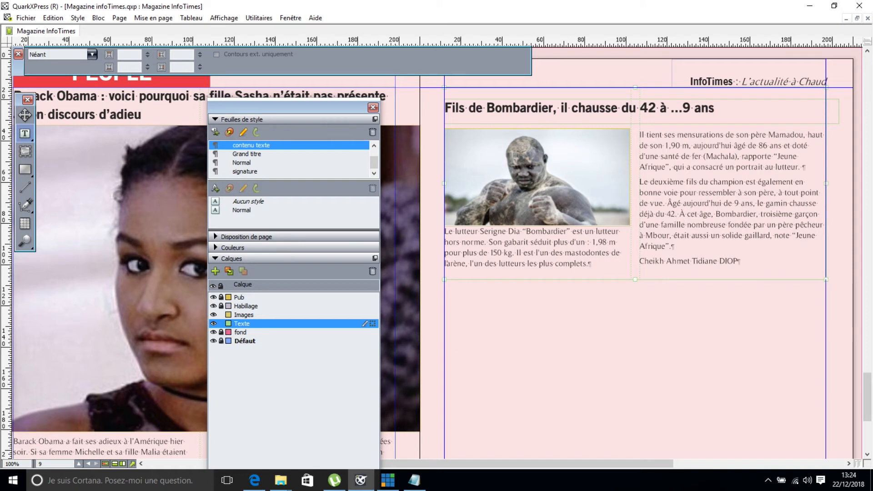
Add the author's name at the article's end in the signature style and trim the box.
left_click(260, 171)
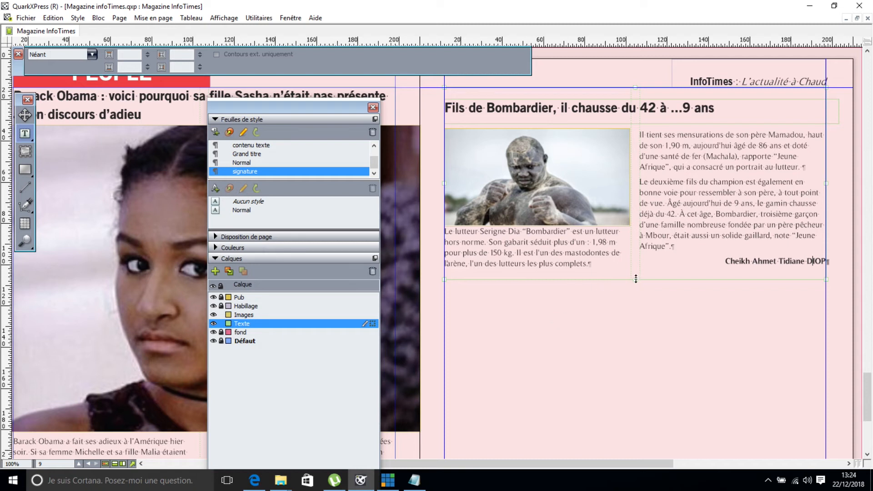
left_click_drag(636, 276, 636, 275)
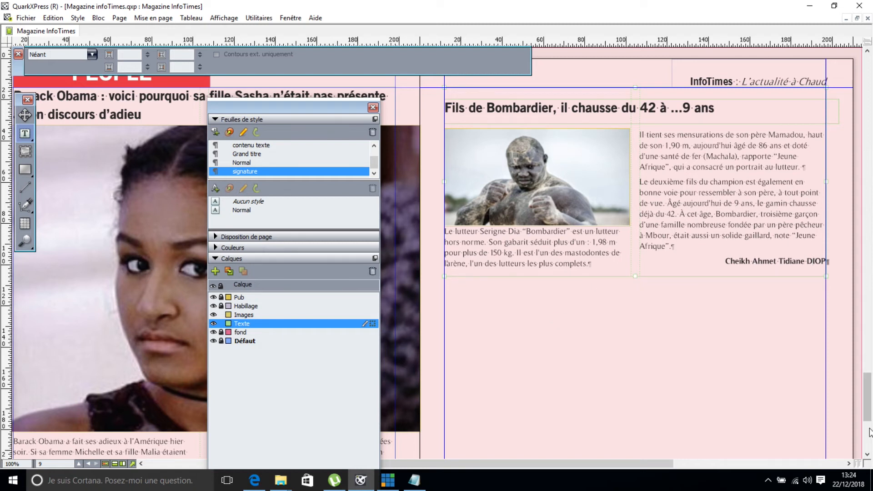
left_click_drag(867, 405, 866, 414)
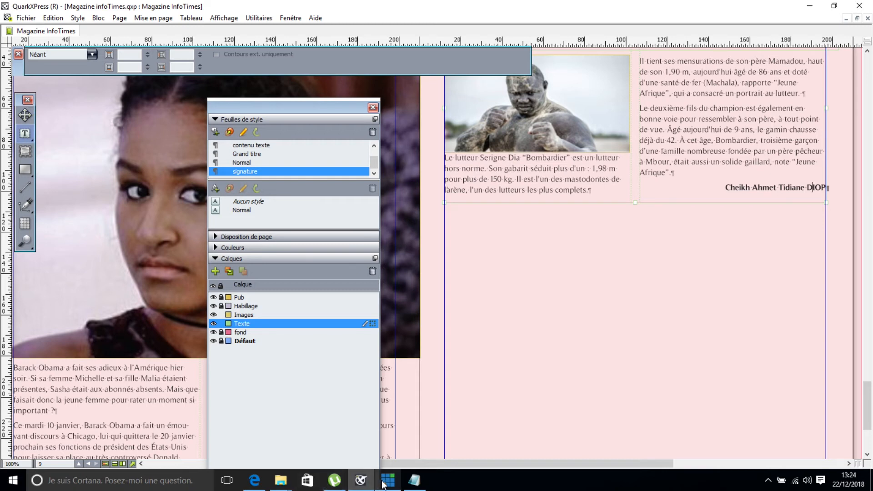
Paste the concert article from the notes into a new text box below the Bombardier story.
left_click(413, 480)
left_click_drag(127, 322, 576, 381)
key("ctrl+c")
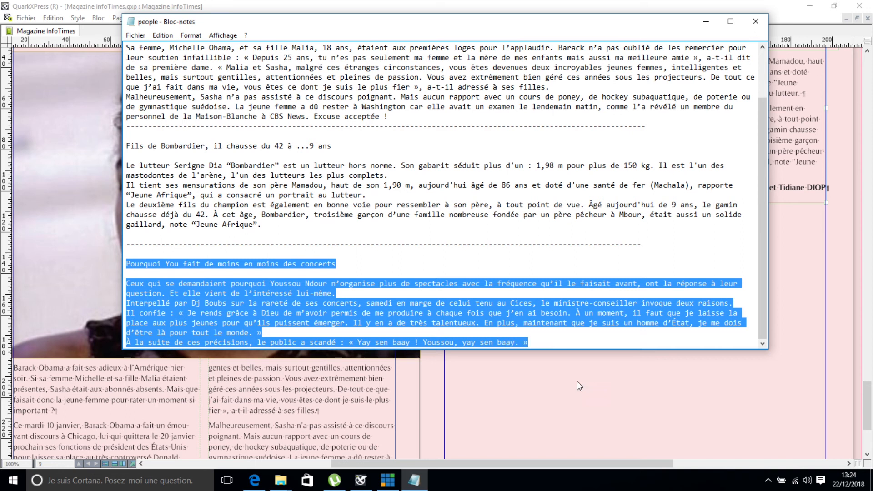
left_click(706, 22)
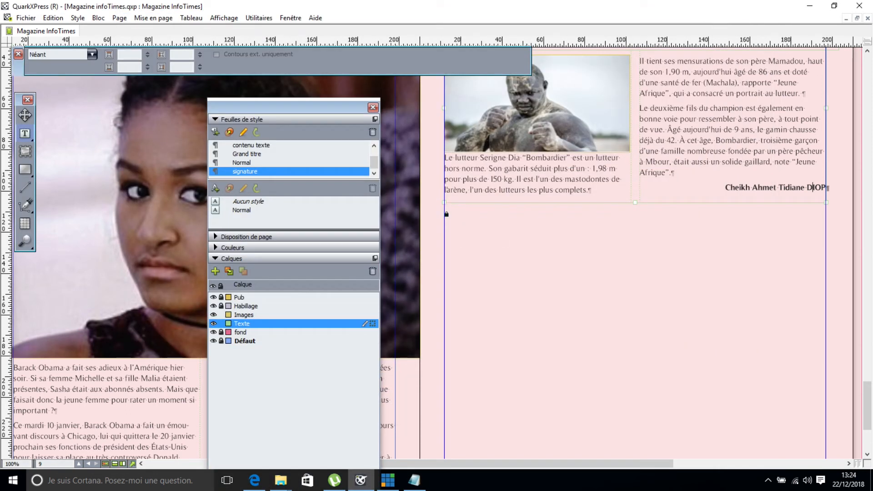
left_click_drag(446, 211, 827, 353)
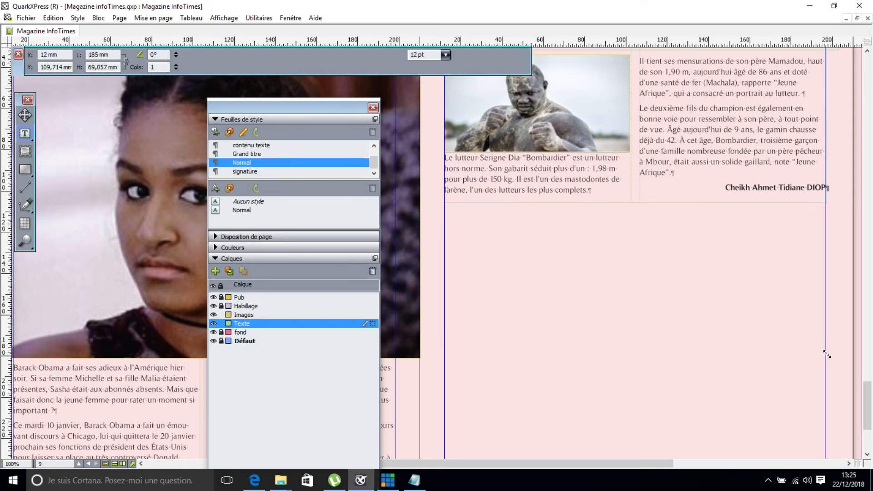
key("ctrl+v")
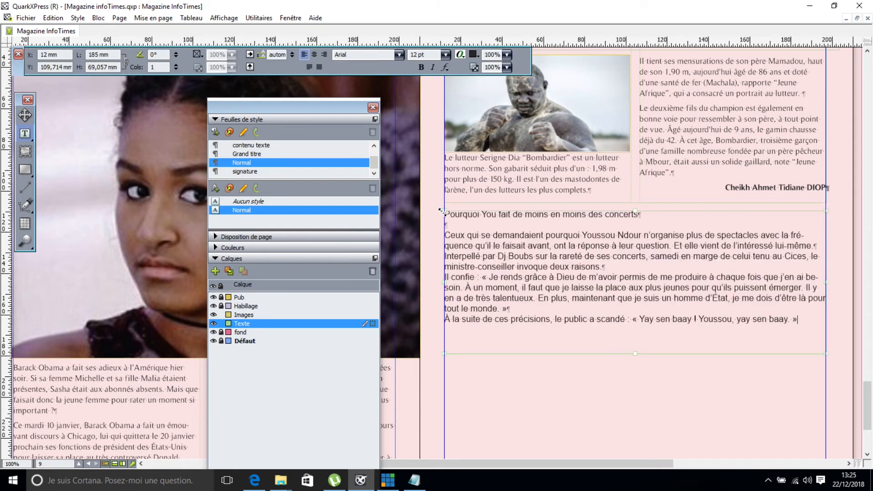
Remove the blank line, style the body as 'contenu texte' and the headline as 'Grand titre'.
left_click(455, 228)
key("BackSpace")
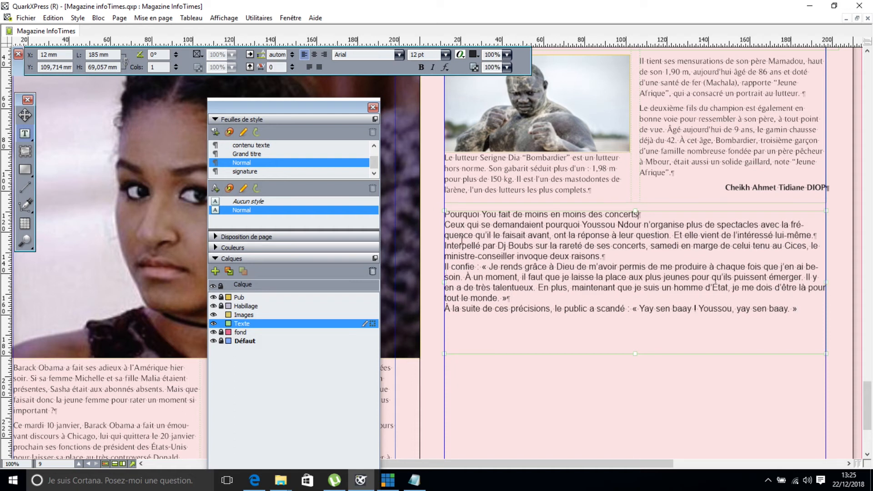
key("ctrl+a")
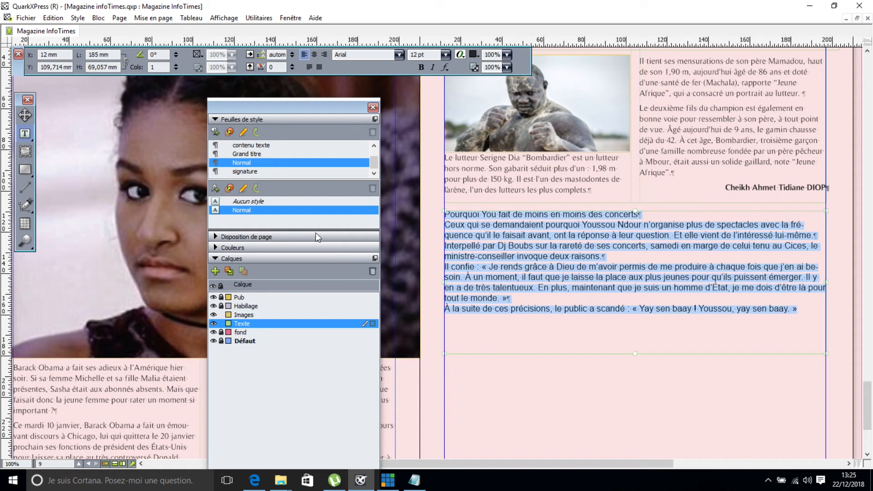
left_click(250, 145)
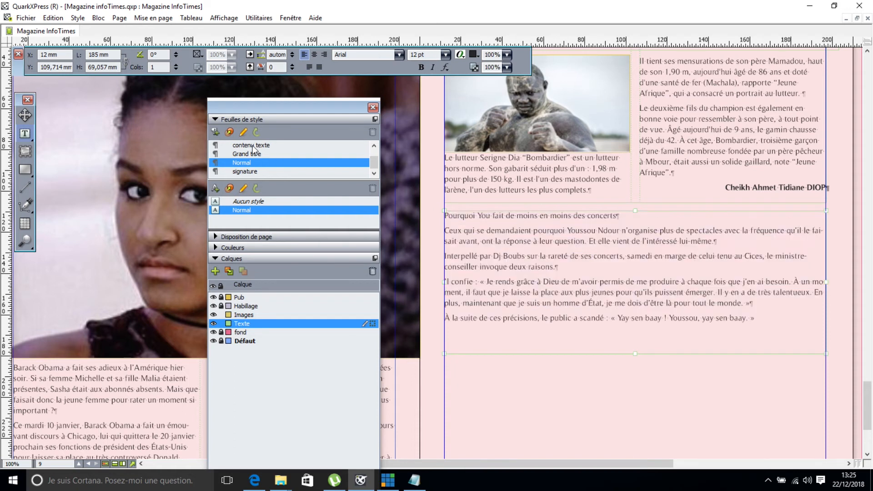
left_click(466, 215)
triple_click(466, 216)
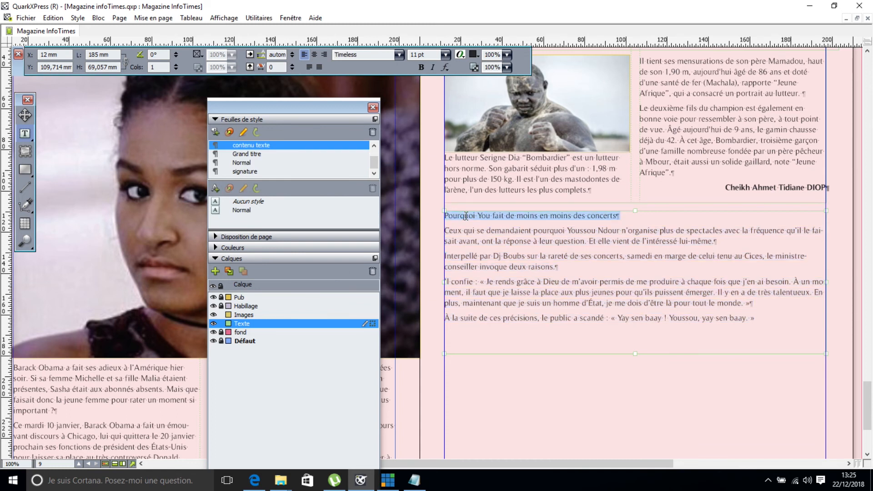
left_click(257, 154)
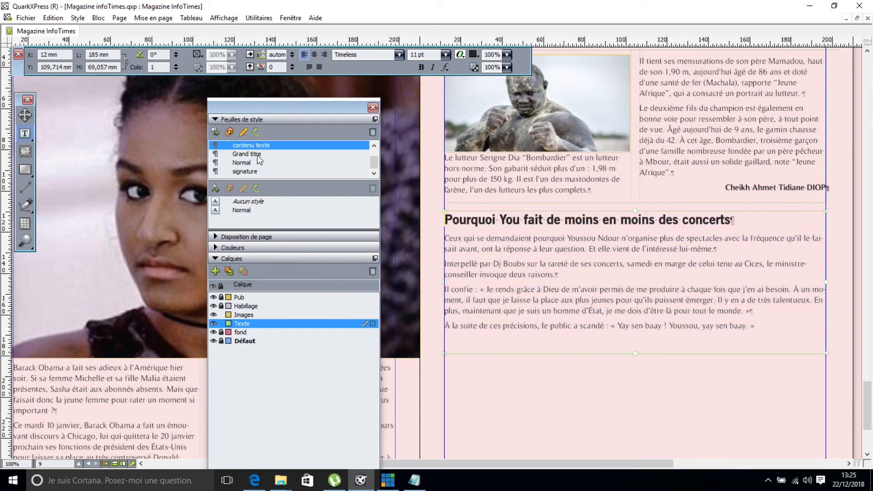
left_click(764, 328)
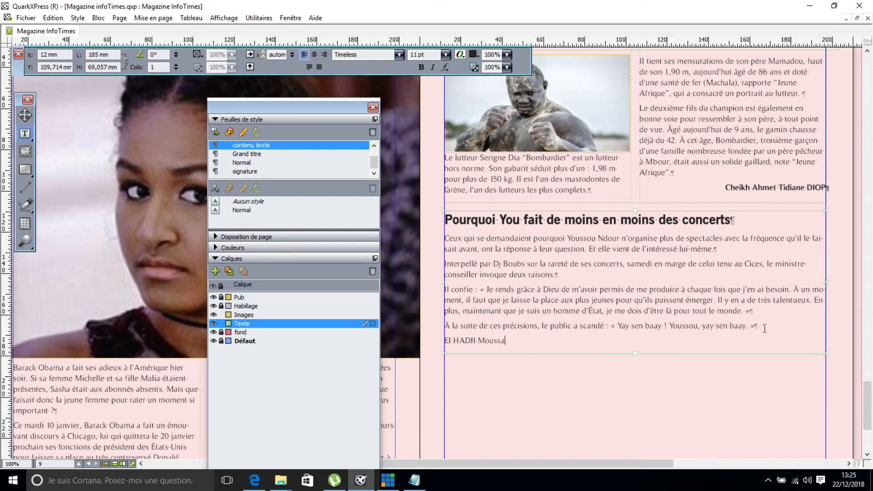
Sign the concert article with the author's name in the signature style and shift the palette left.
left_click(257, 173)
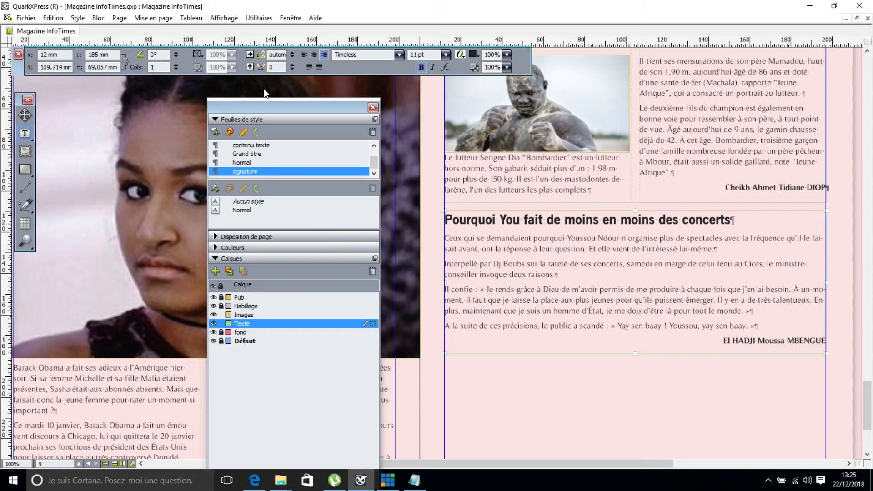
left_click_drag(270, 107, 158, 107)
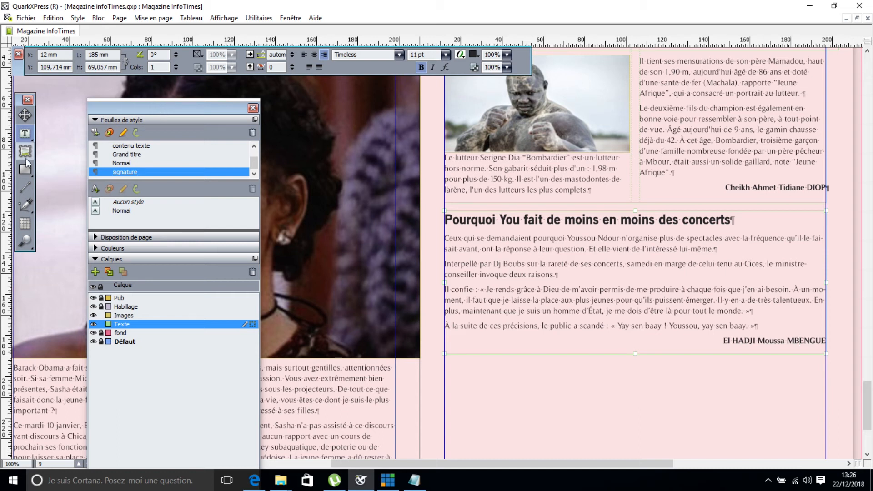
Draw a circle beside the concert article with Bloc runaround at 7 pt outset.
left_click(26, 172)
left_click(62, 177)
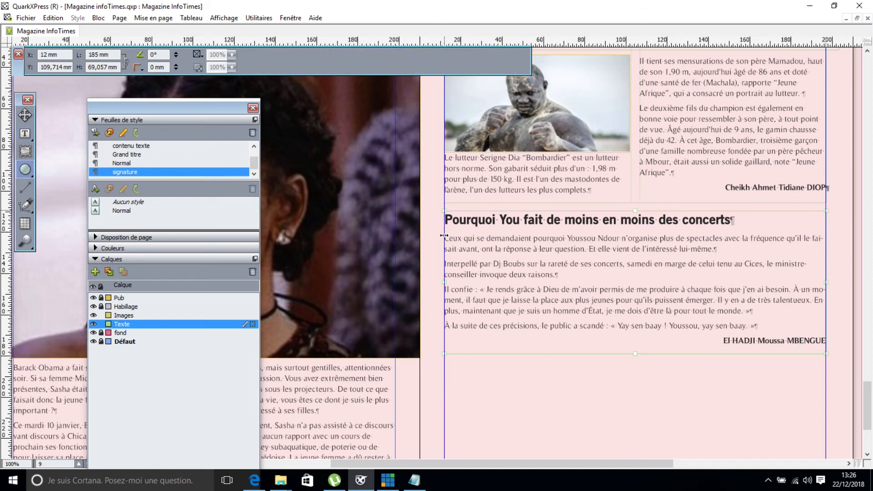
left_click_drag(440, 235, 543, 337)
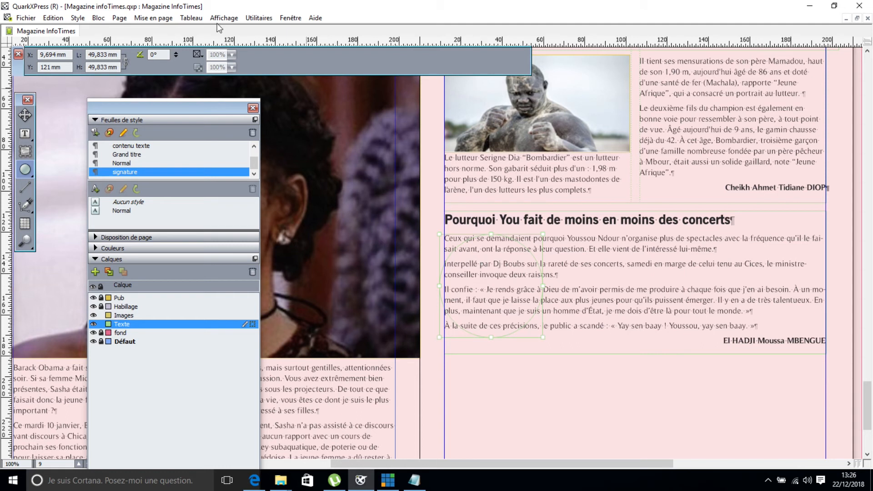
left_click(277, 42)
left_click(87, 55)
left_click(59, 71)
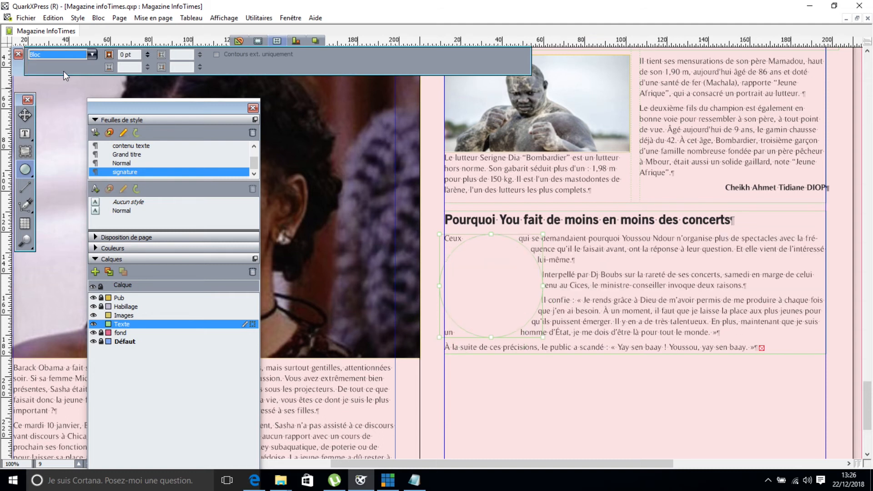
left_click(147, 52)
left_click(148, 52)
left_click(148, 52)
left_click(148, 52)
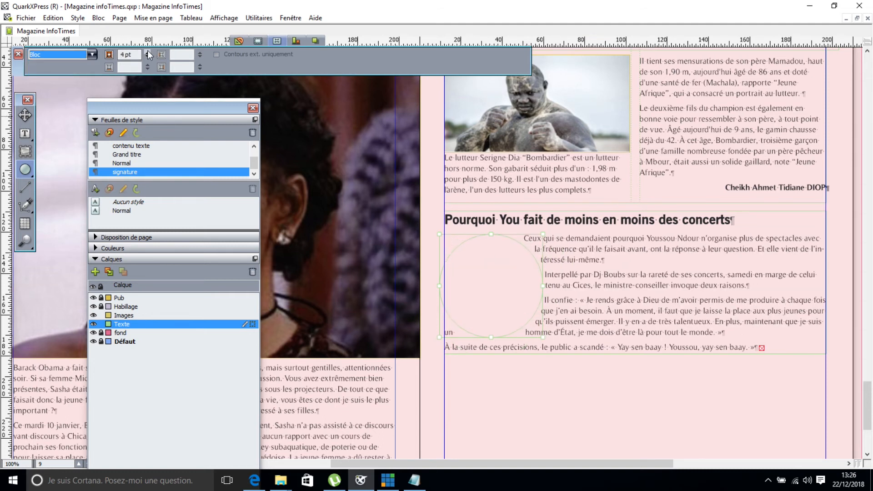
left_click(148, 52)
left_click(148, 52)
left_click(147, 52)
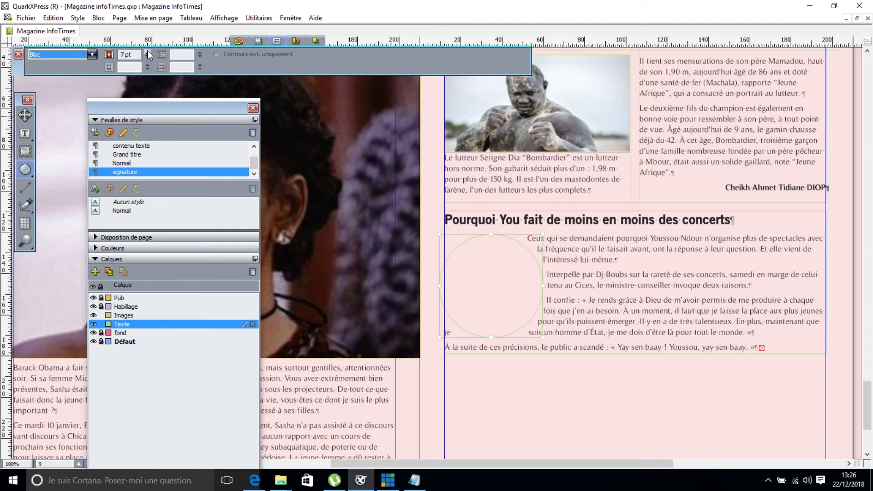
Move the circle into the article and lengthen the text box so the signature shows.
left_click(24, 115)
left_click_drag(511, 288, 497, 289)
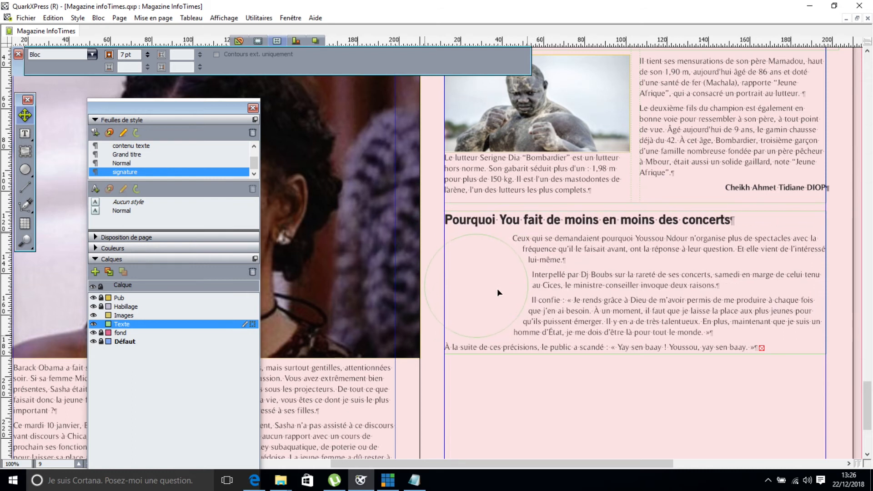
left_click(668, 358)
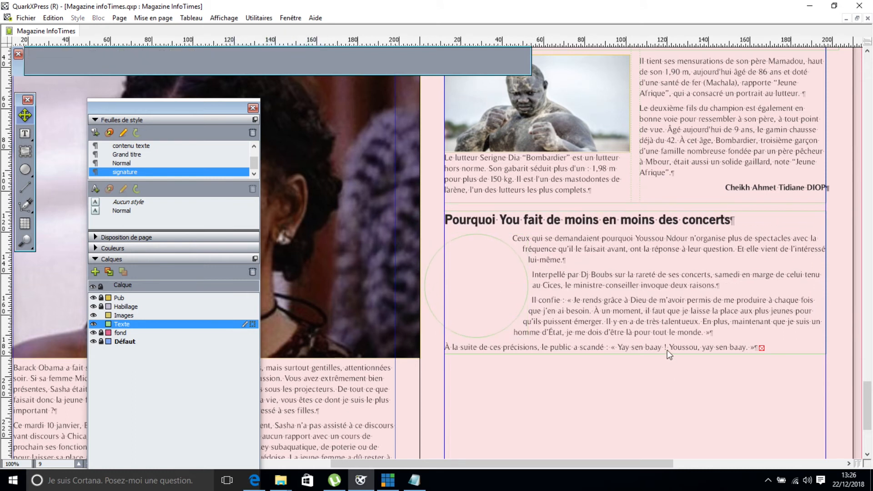
left_click(666, 347)
left_click_drag(632, 353, 634, 373)
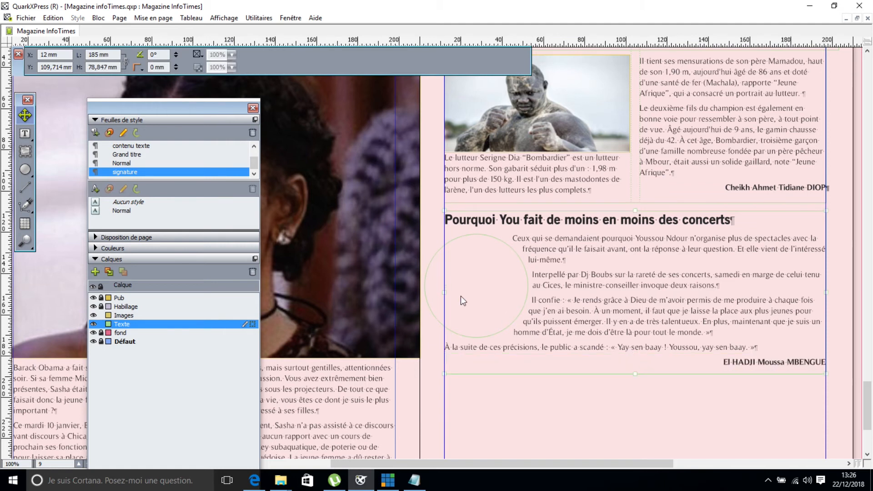
left_click(457, 281)
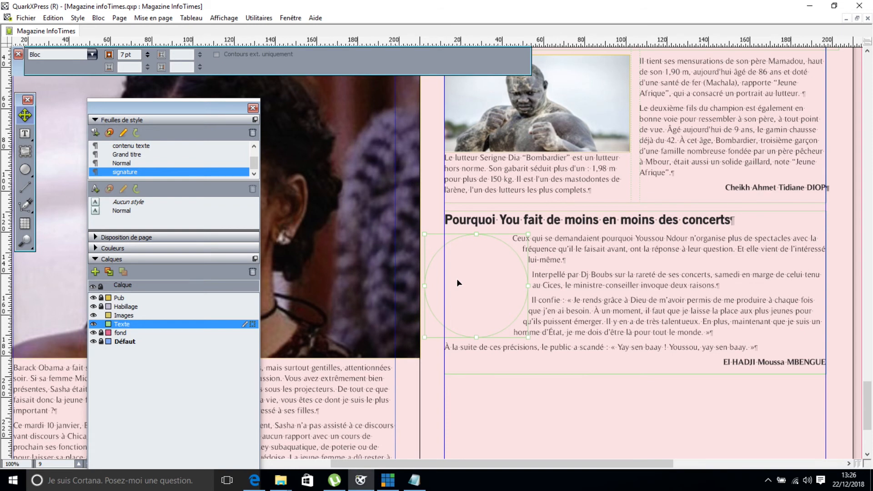
Turn the circle into a picture box and import the 'dj boubs' photo into it.
right_click(456, 278)
mouse_move(538, 211)
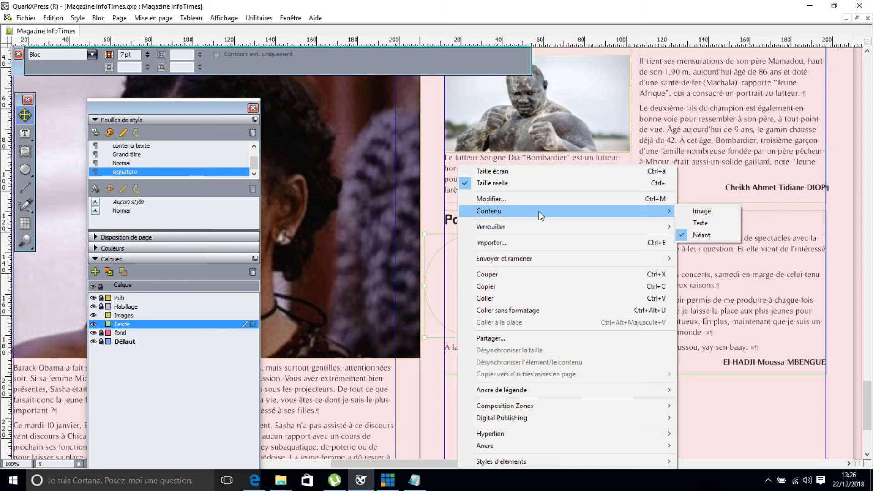
left_click(701, 211)
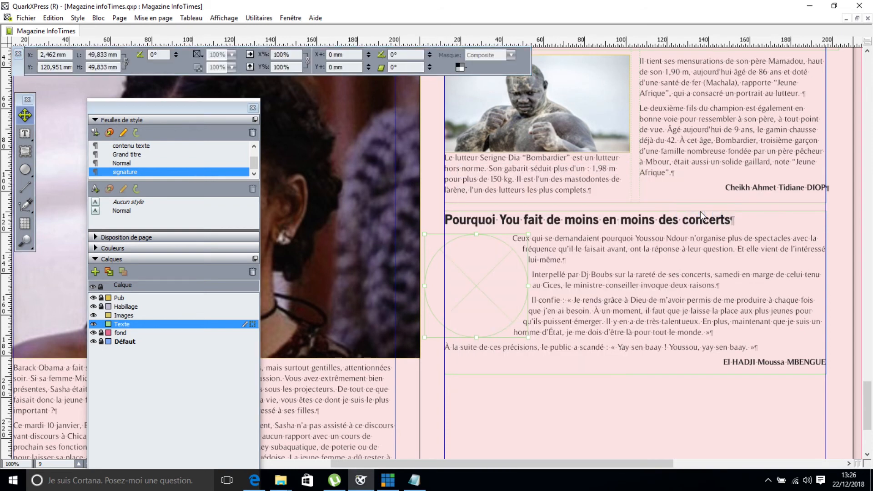
key("ctrl+e")
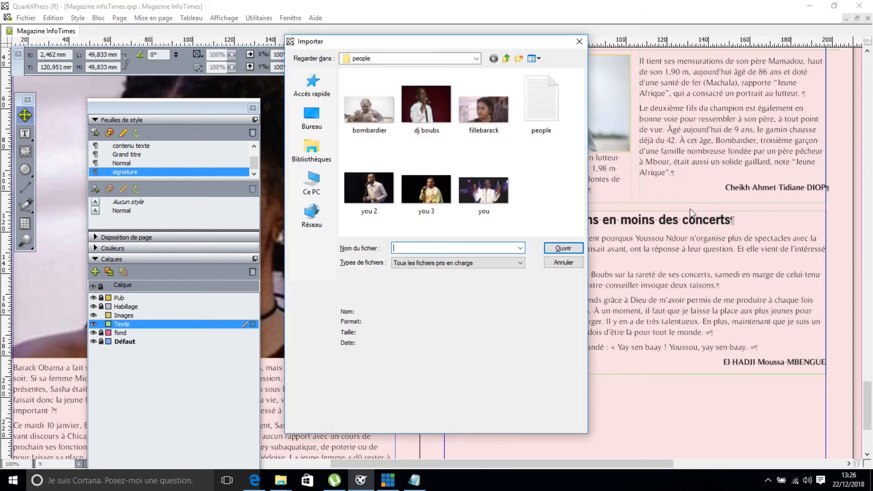
double_click(416, 109)
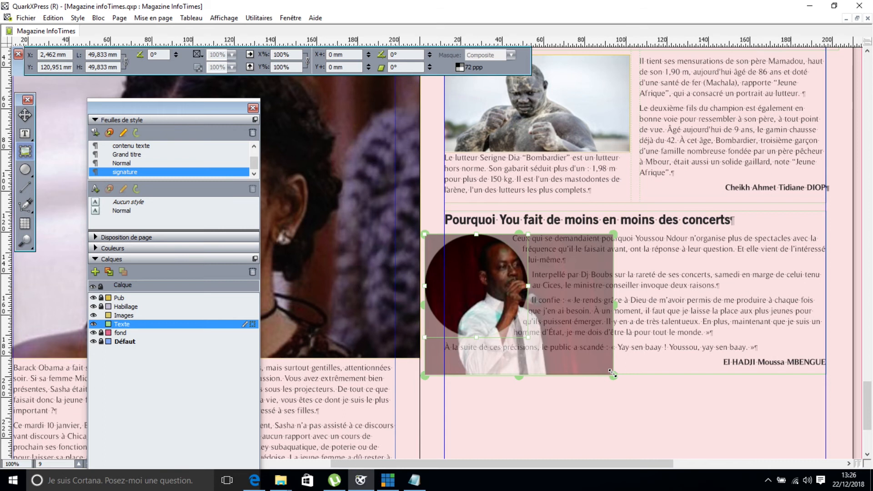
Scale the photo to 75.3% and centre the singer within the circle.
left_click_drag(610, 372, 583, 355)
left_click_drag(498, 297, 465, 275)
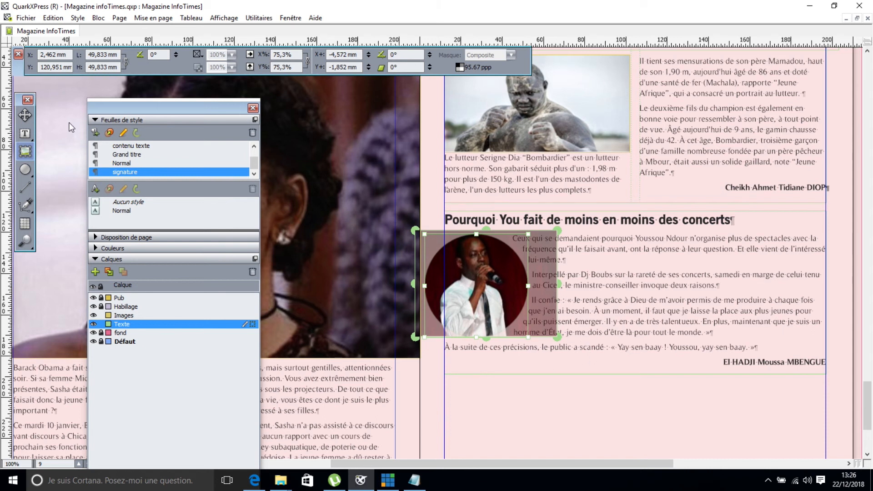
left_click(25, 115)
left_click(564, 444)
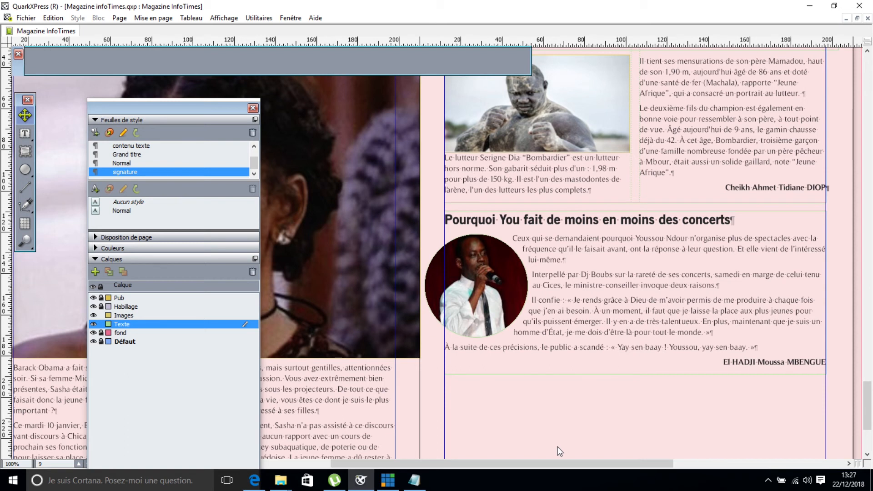
mouse_move(866, 410)
left_mouse_down()
mouse_move(866, 432)
mouse_move(866, 421)
left_mouse_up()
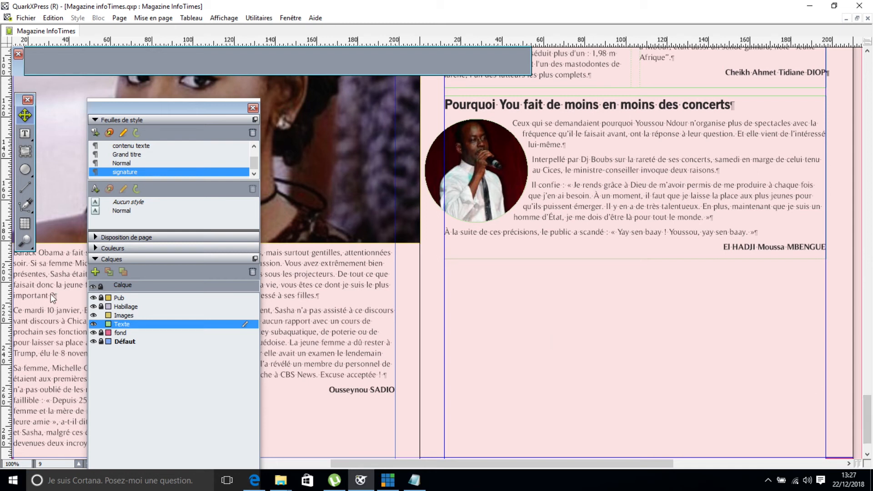
Move the circular photo box from the Texte layer onto the Images layer.
left_click(25, 153)
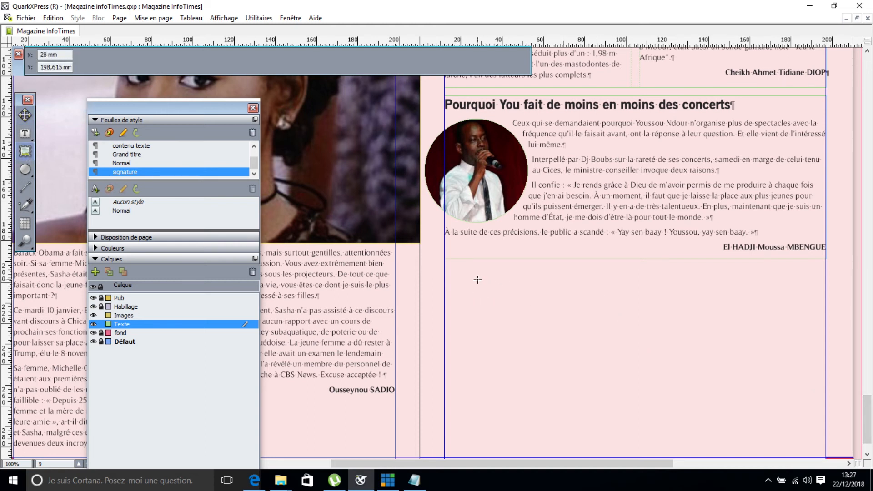
left_click_drag(475, 276, 566, 371)
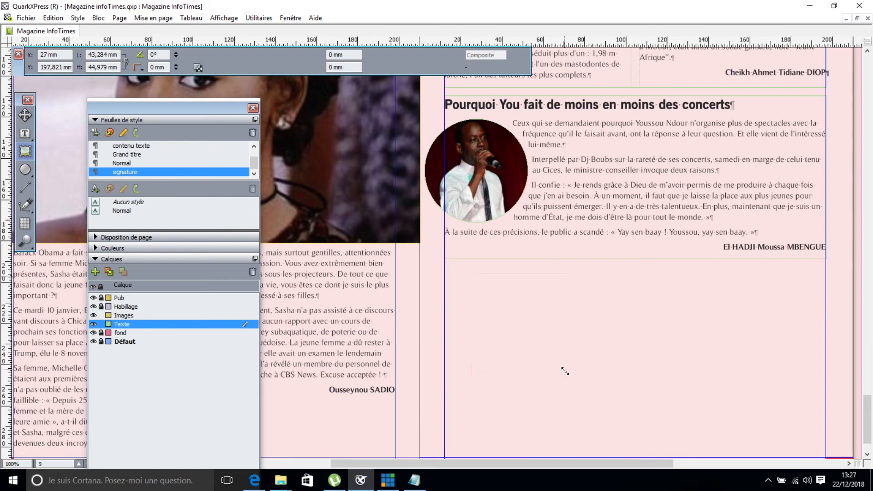
key("ctrl+z")
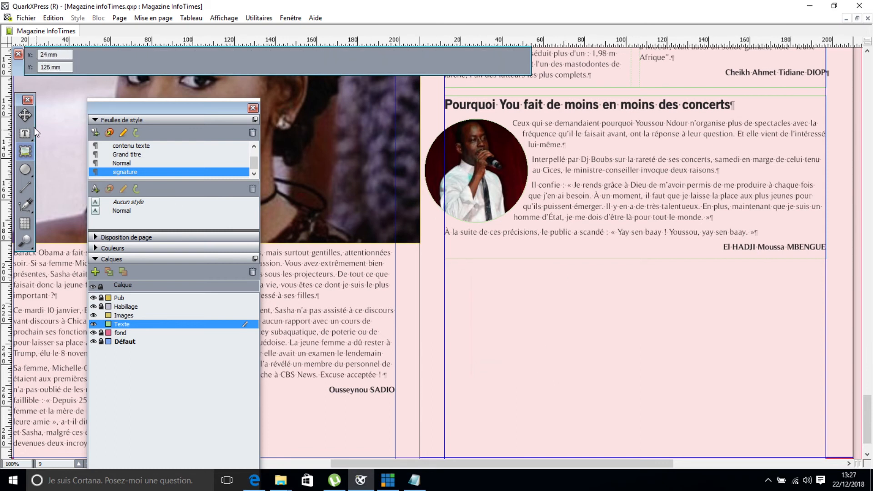
left_click(25, 115)
left_click(455, 181)
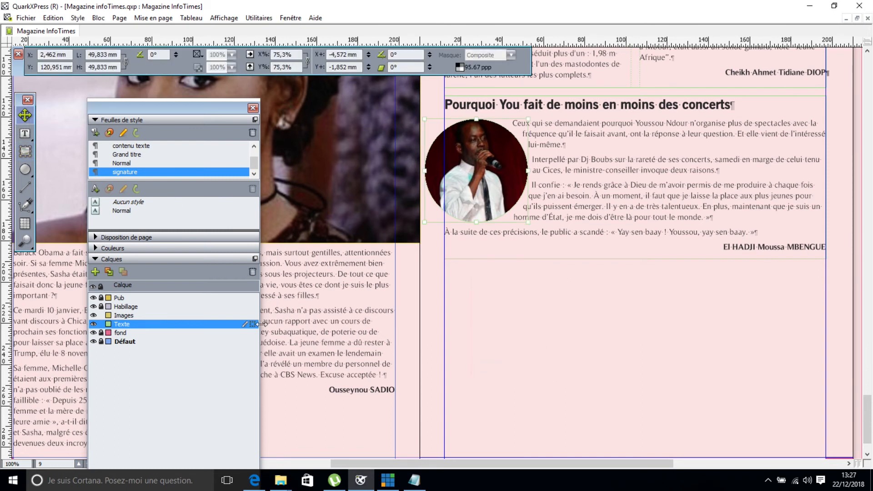
left_click_drag(254, 328, 252, 315)
Lock the Texte layer and draw a 58,655 × 73,228 mm picture box on Images below the article.
left_click(101, 324)
left_click(133, 316)
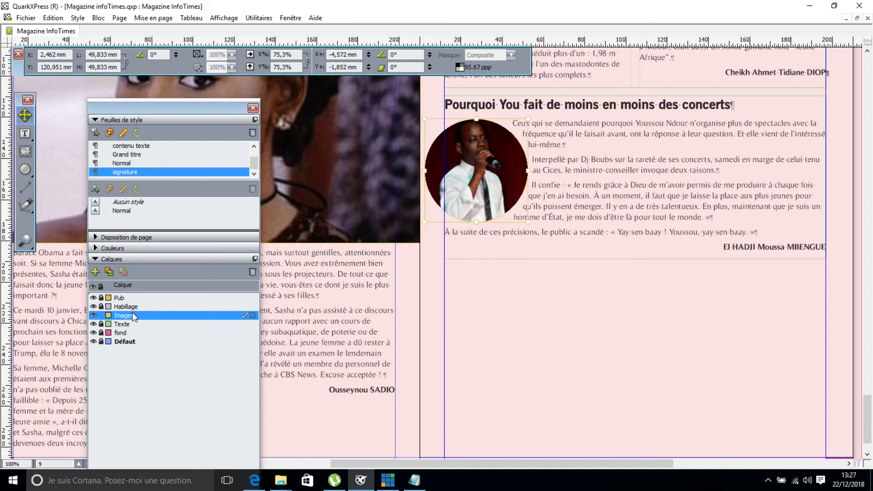
left_click(25, 151)
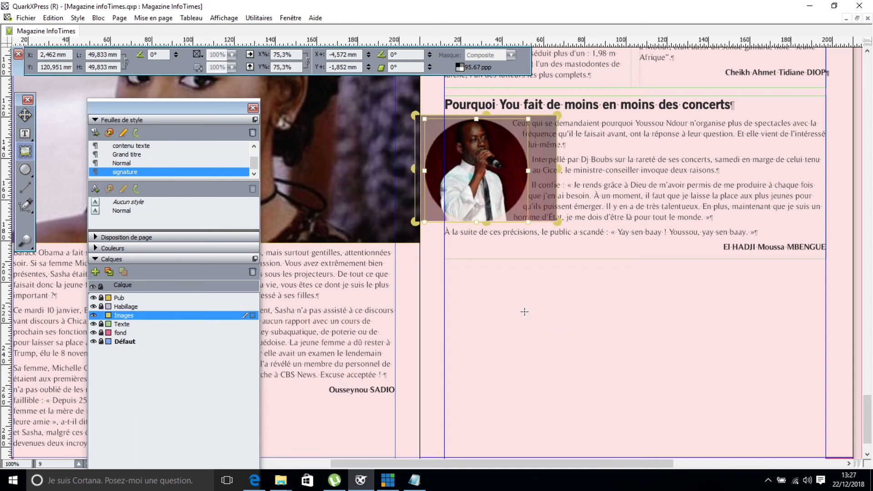
left_click_drag(625, 281, 746, 433)
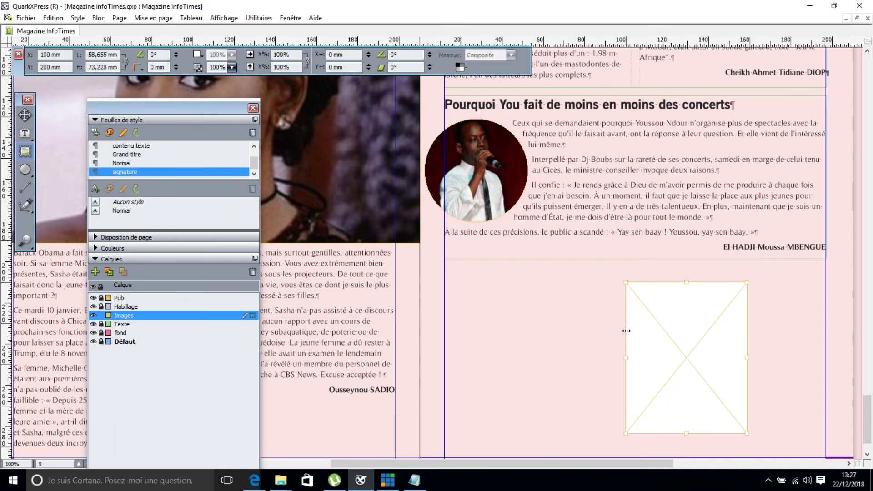
Reposition the new picture box and set its background colour to Néant.
left_click(21, 115)
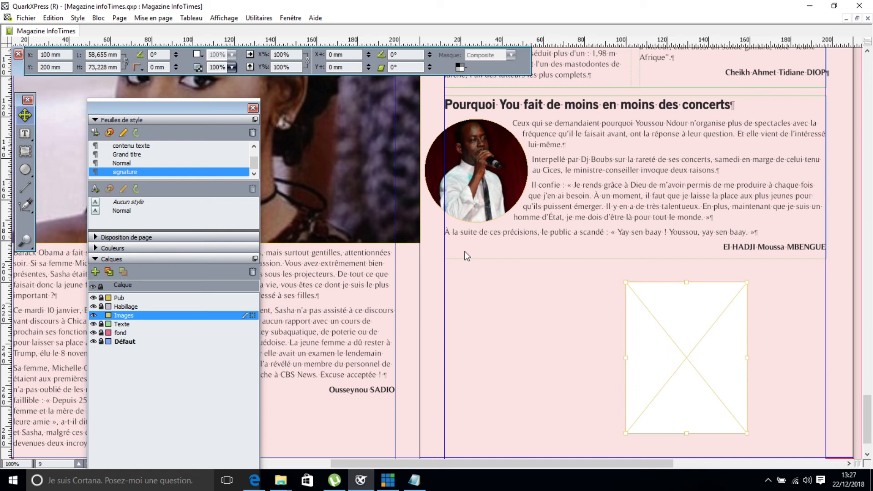
left_click_drag(664, 351, 624, 347)
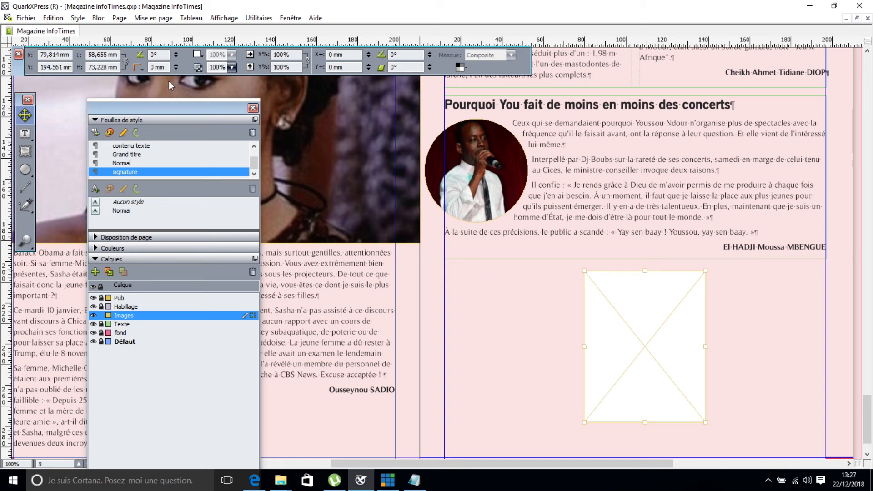
left_click(199, 55)
left_click(210, 76)
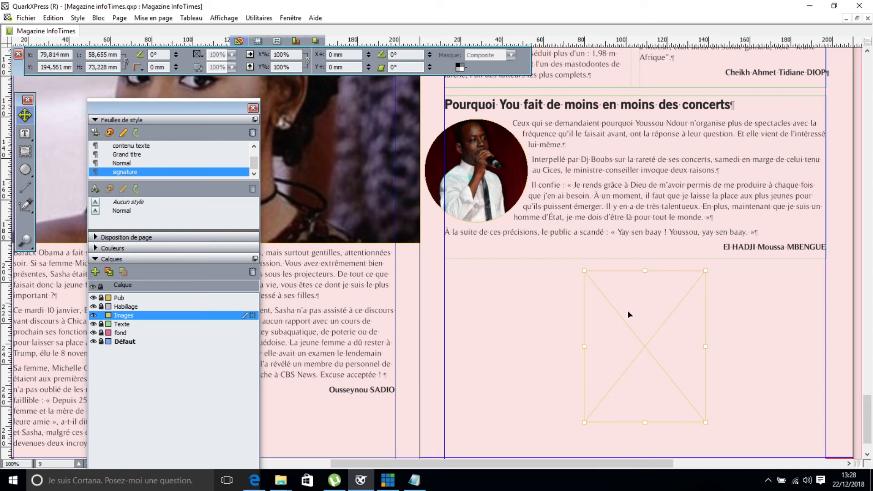
Import the 'you' concert photo, scale it to 358.2% and frame it on the singer.
key("ctrl+e")
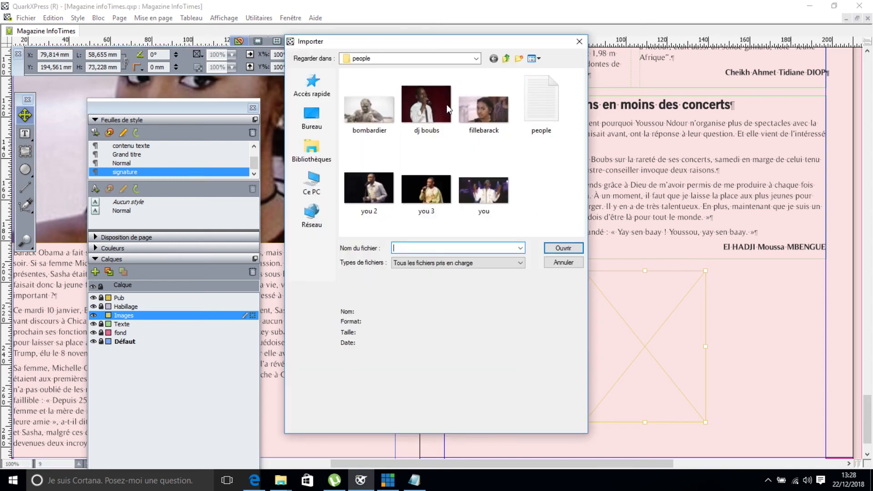
double_click(484, 190)
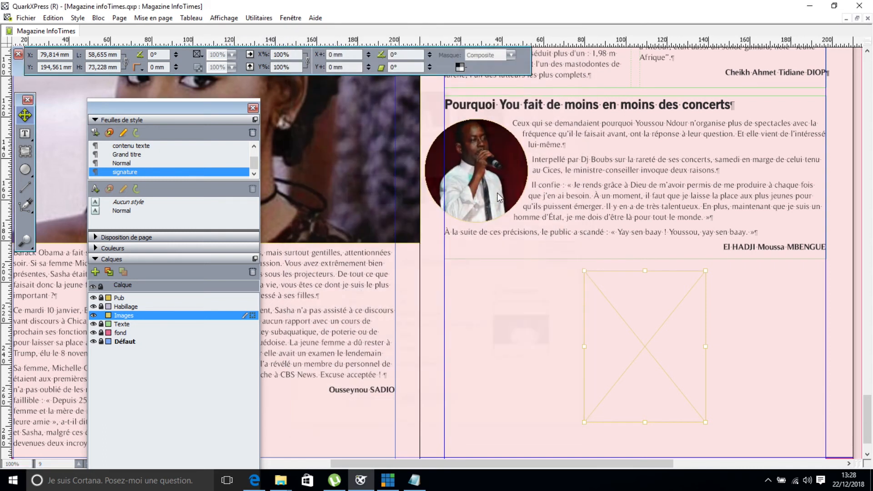
left_click_drag(663, 313, 720, 437)
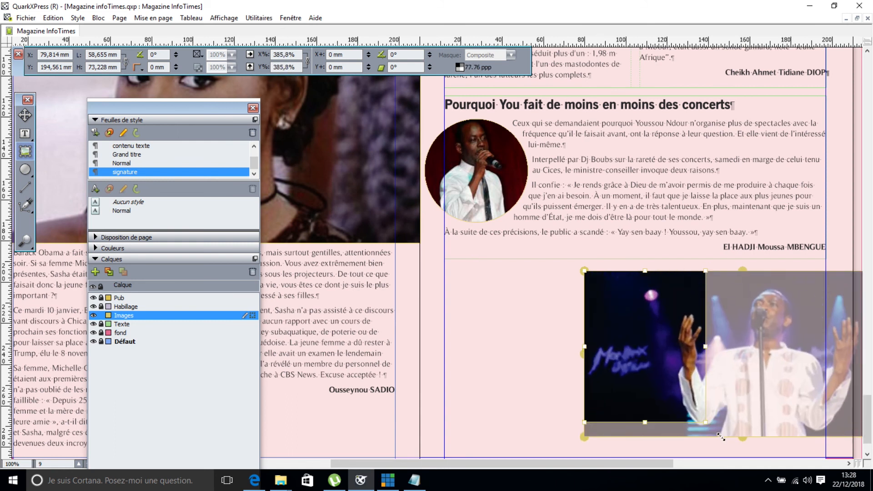
left_click_drag(680, 398, 570, 387)
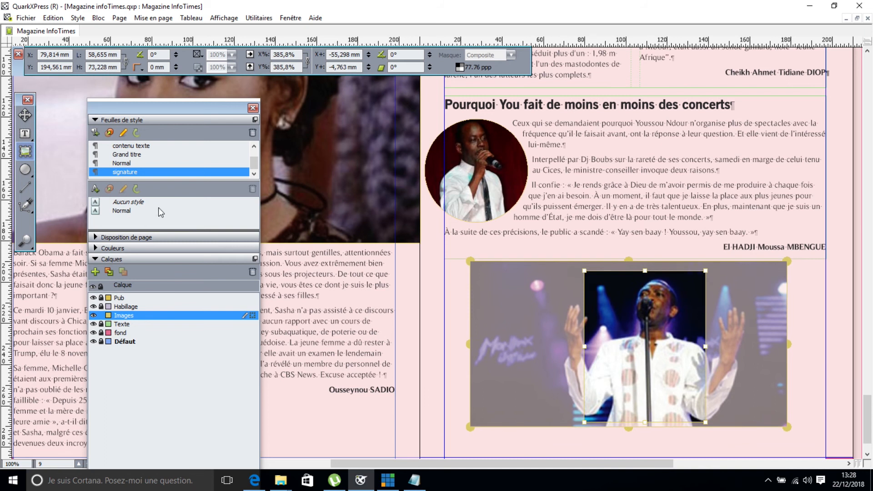
left_click(26, 116)
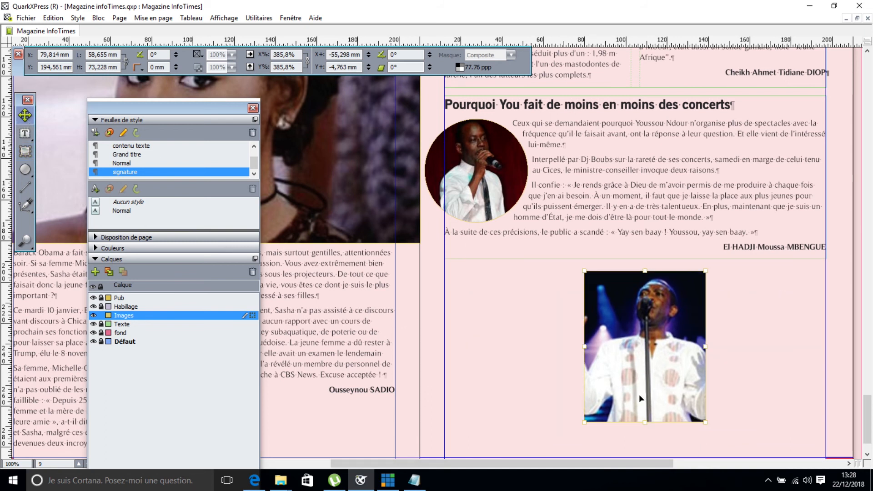
double_click(623, 380)
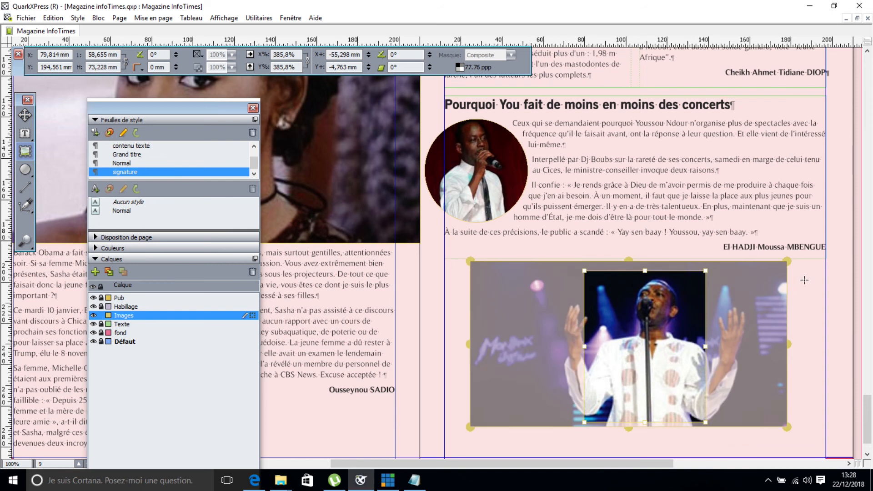
left_click_drag(787, 261, 769, 270)
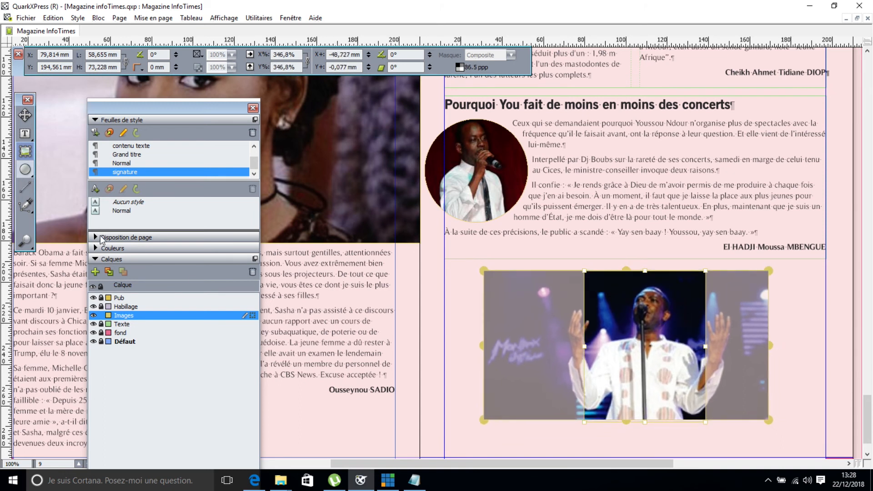
left_click_drag(626, 422, 624, 426)
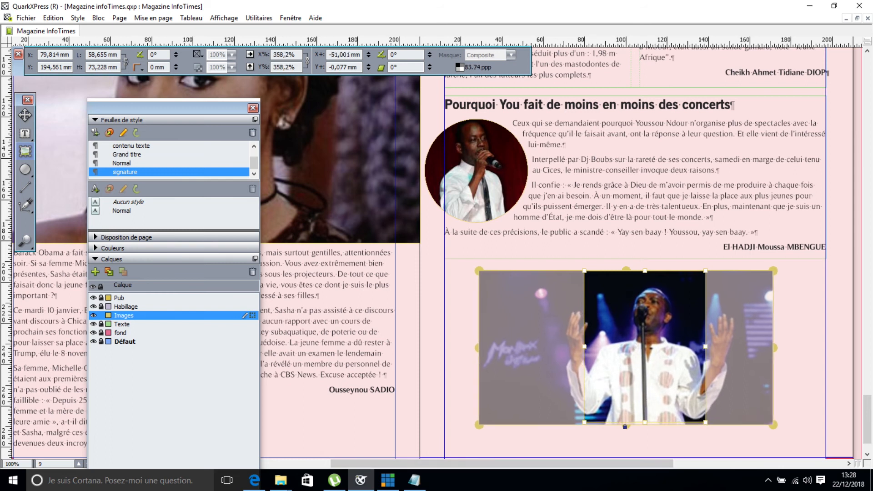
left_click(28, 116)
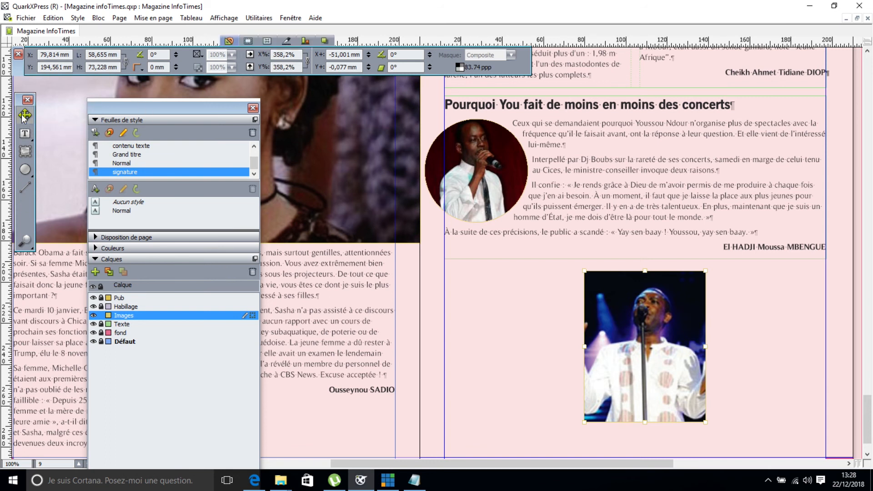
Add a drop shadow and a 6 pt red dotted frame to the concert photo box.
left_click(325, 41)
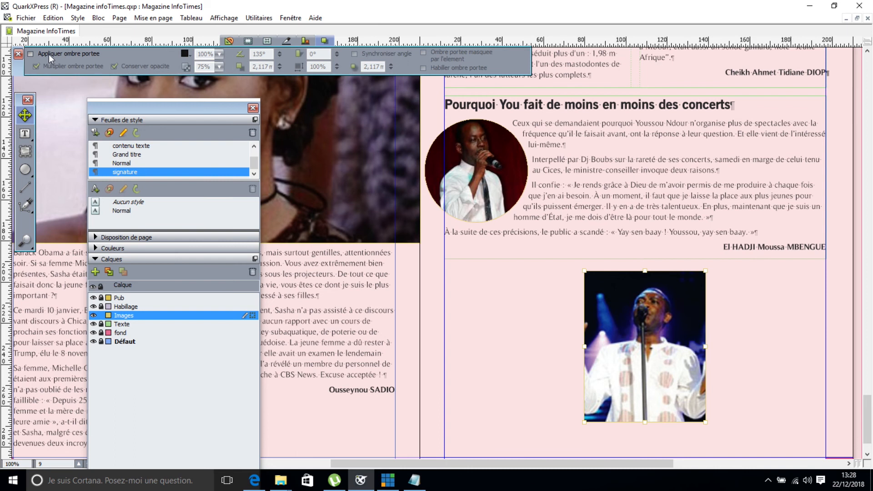
left_click(31, 53)
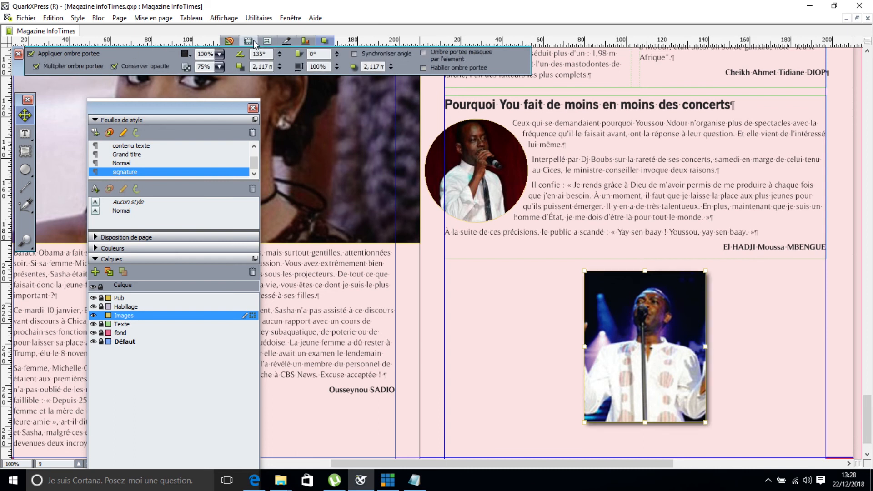
left_click(253, 40)
left_click(59, 55)
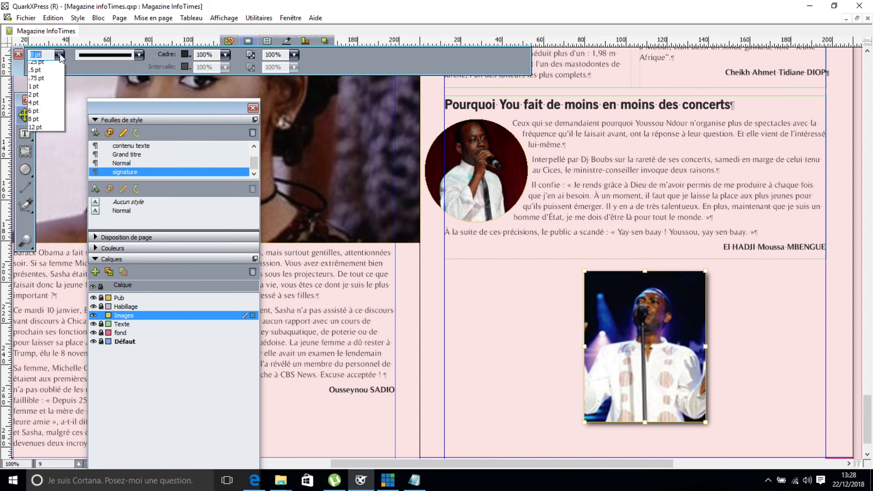
left_click(38, 124)
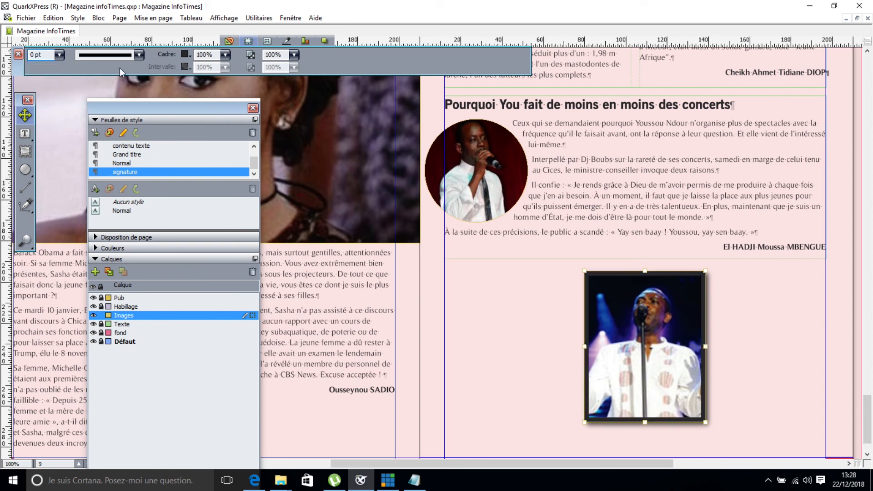
left_click(187, 55)
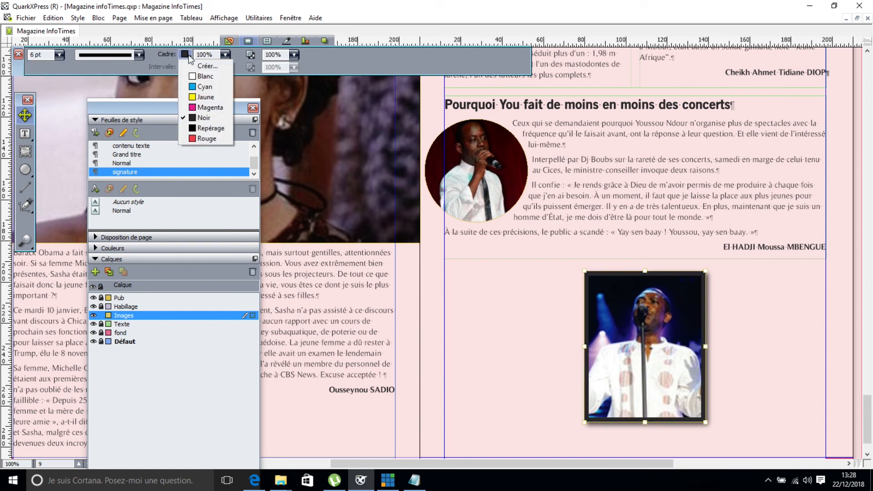
left_click(197, 141)
left_click(100, 55)
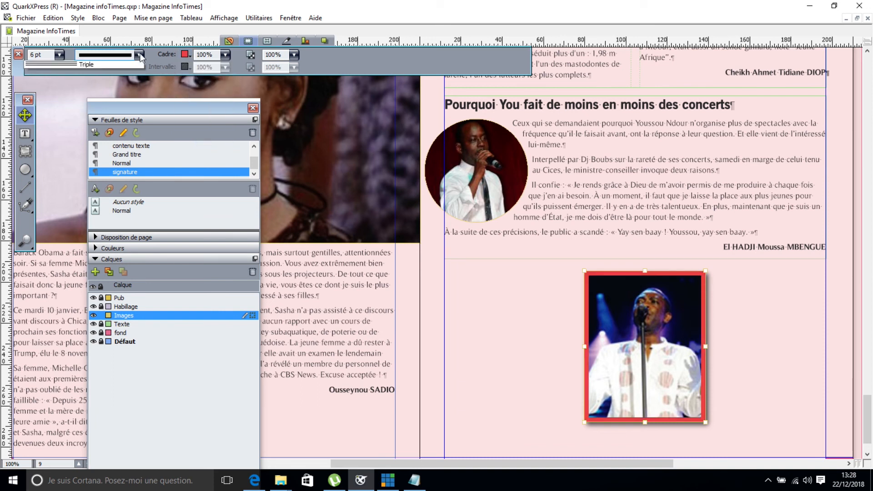
left_click(60, 99)
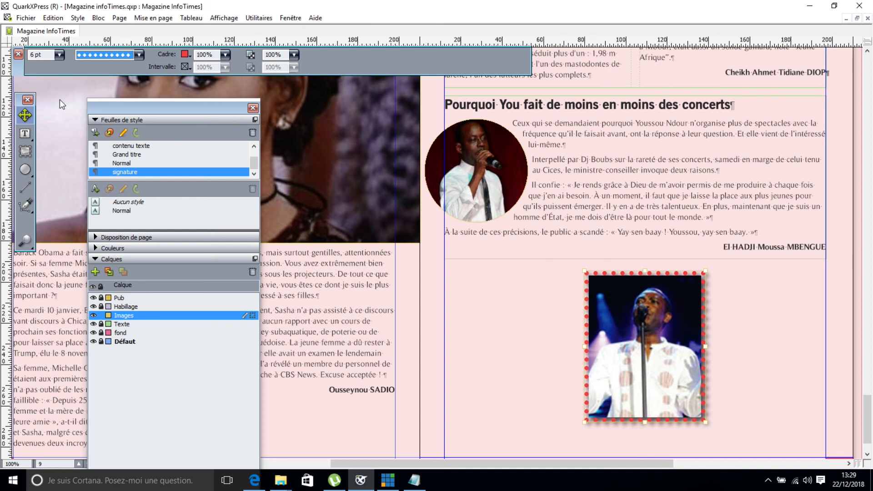
left_click(27, 116)
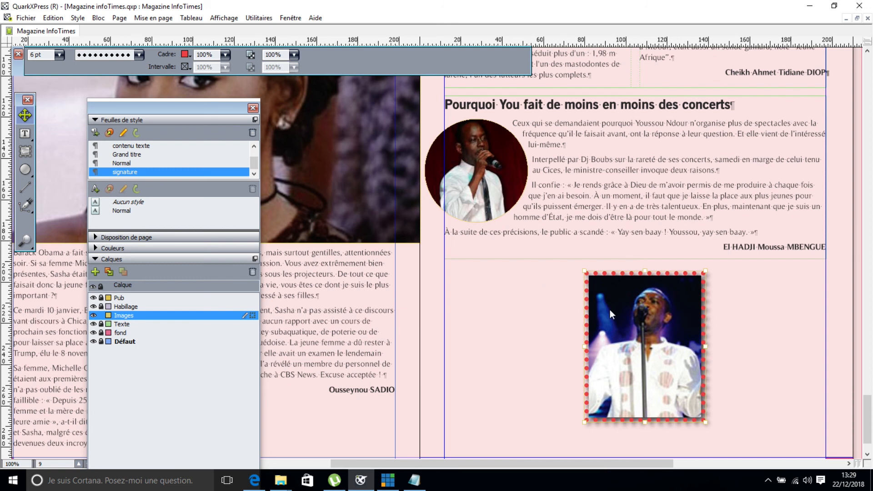
Make two copies of the framed photo and line all three up in a row under the article.
key("ctrl+v")
left_click_drag(468, 274, 560, 373)
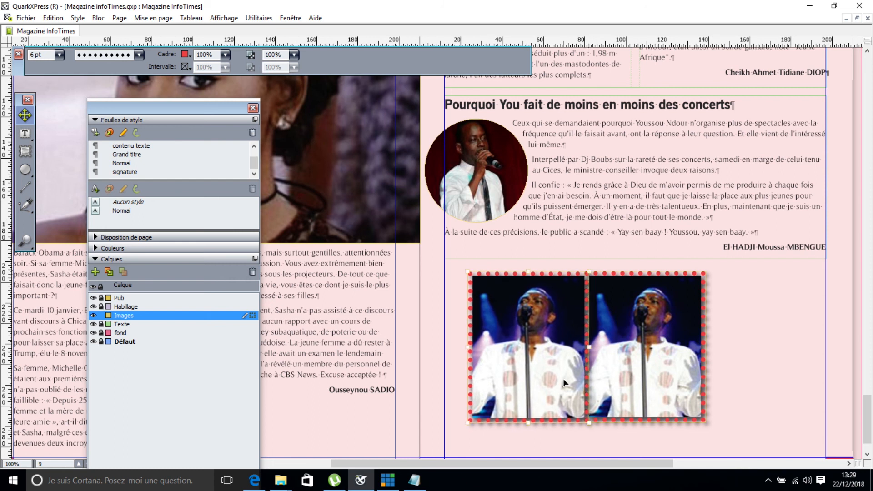
key("ctrl+v")
left_click_drag(476, 315, 803, 408)
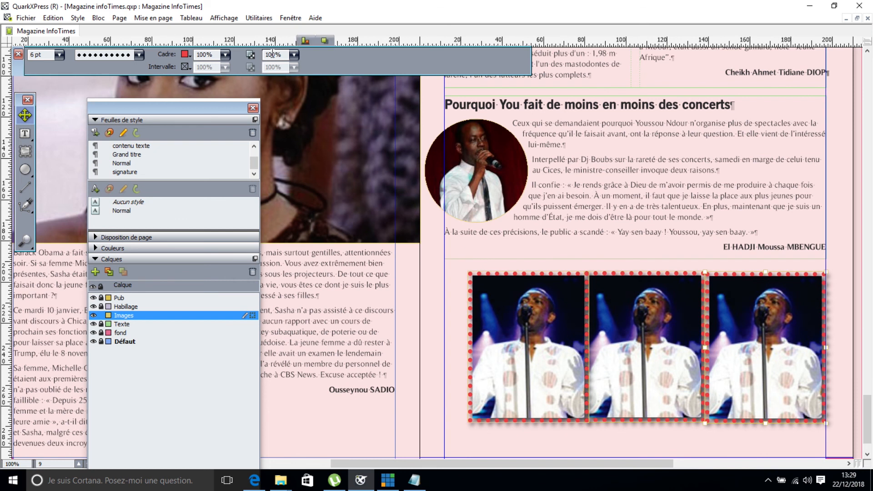
mouse_move(312, 55)
left_click(229, 42)
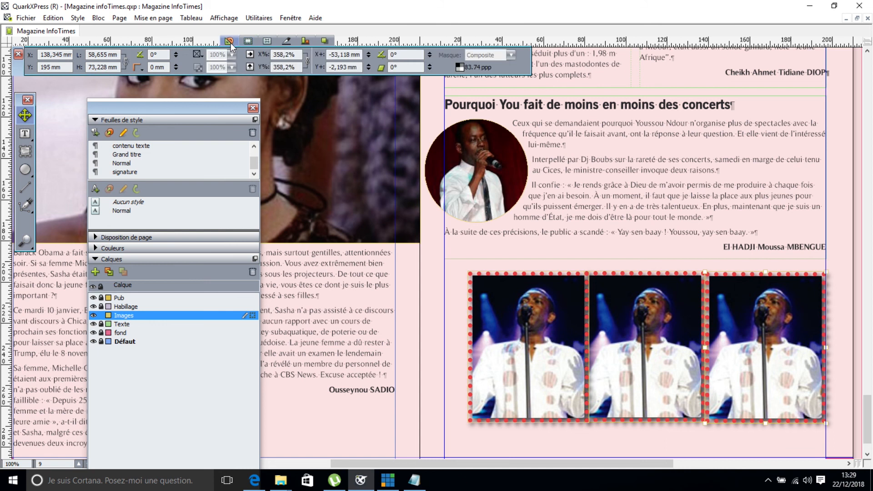
Rotate the right concert photo to -30° and reposition it slightly down along the row.
left_click(176, 52)
left_click(176, 59)
left_click(176, 59)
left_click(177, 58)
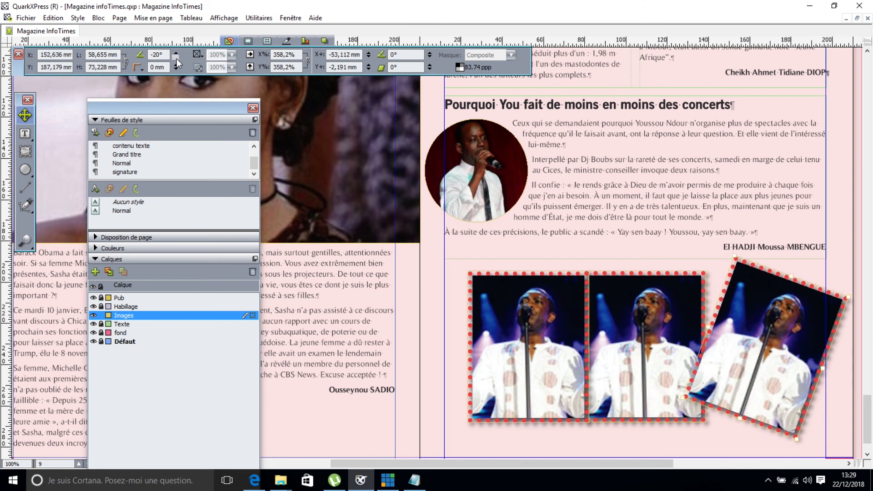
left_click_drag(756, 336, 753, 351)
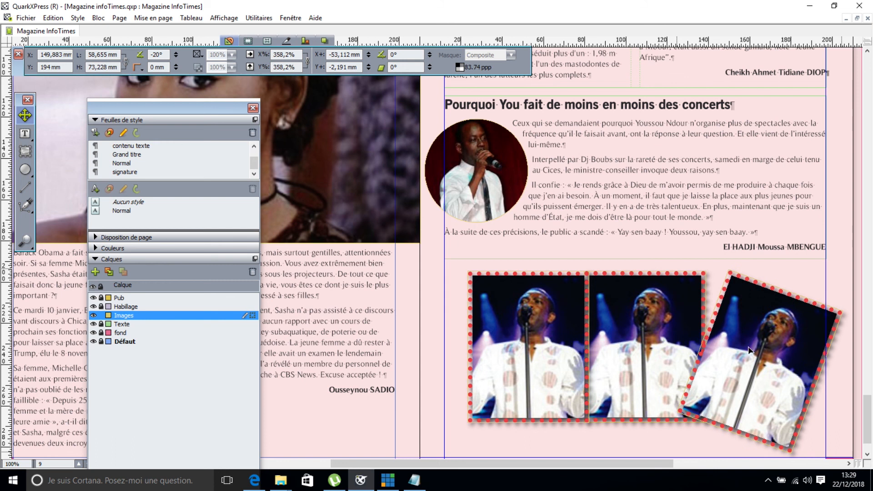
left_click(177, 52)
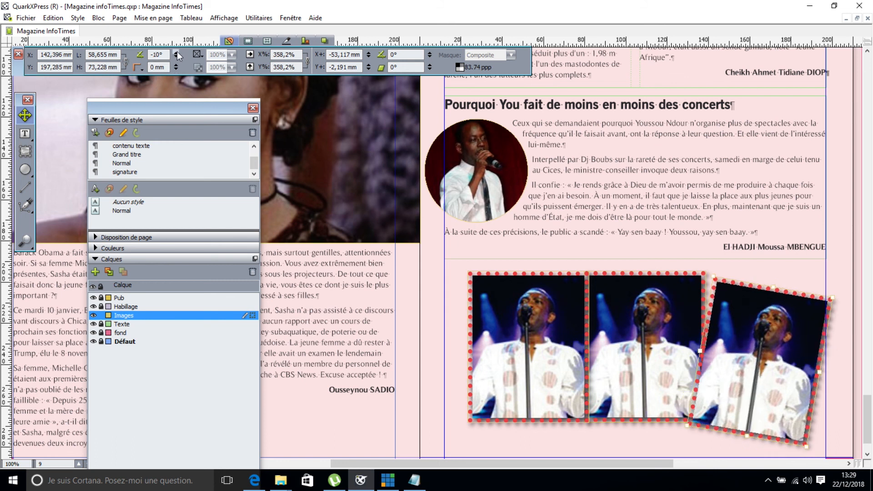
left_click(176, 58)
left_click(177, 58)
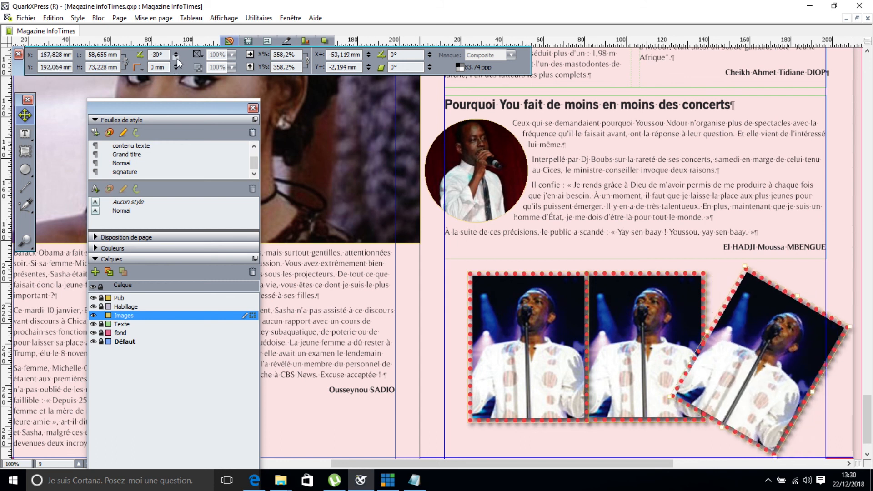
left_click_drag(739, 345, 743, 353)
Tilt the left concert photo to 40° and shift it down and left.
left_click(507, 358)
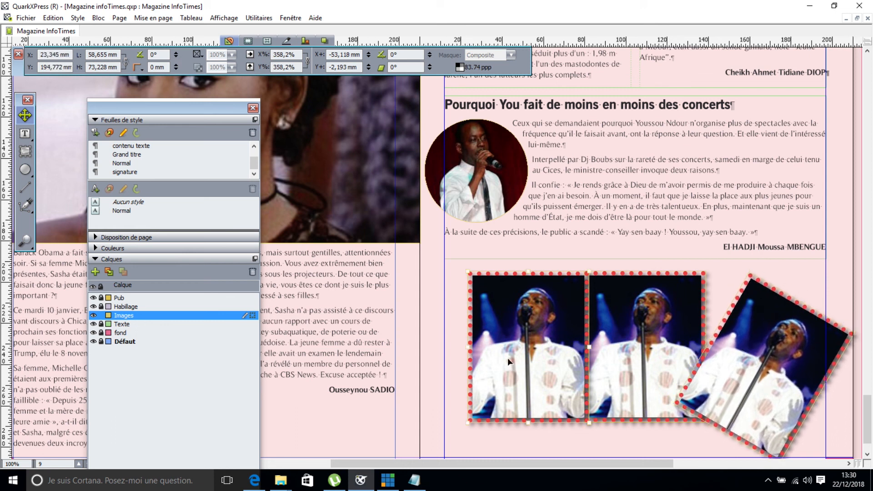
left_click(174, 52)
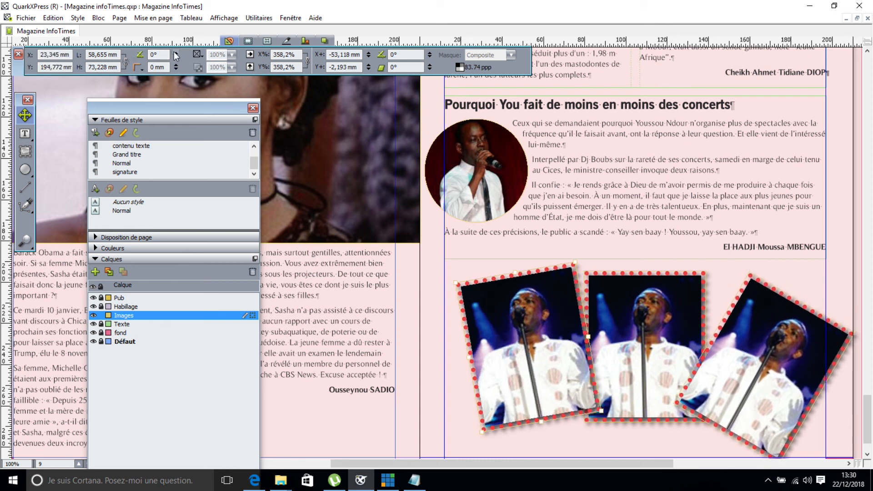
left_click(174, 52)
left_click(174, 51)
left_click(174, 52)
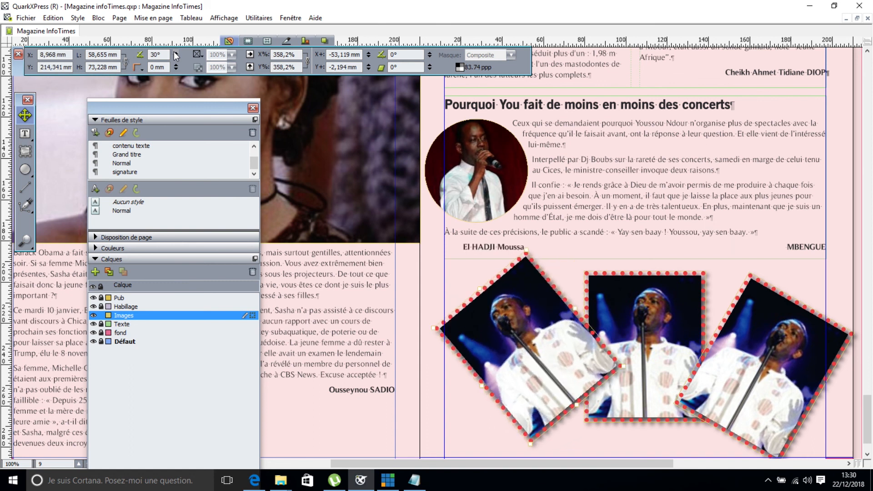
left_click_drag(504, 372, 492, 395)
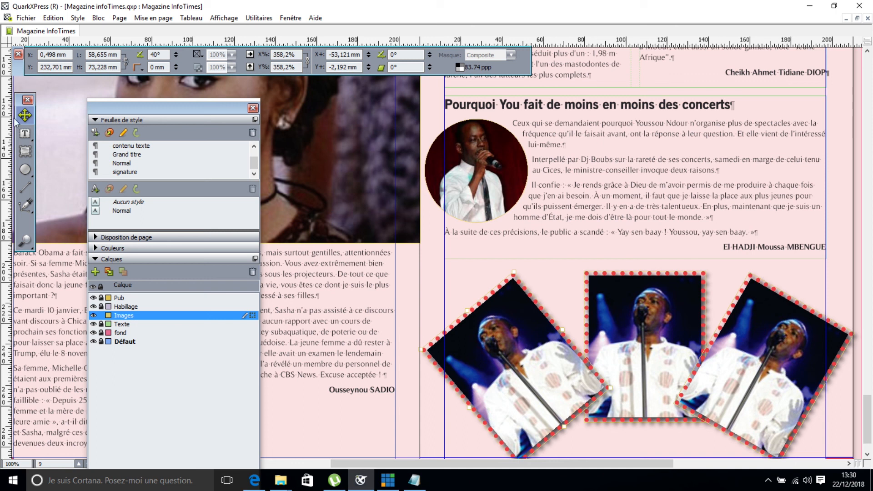
left_click(25, 151)
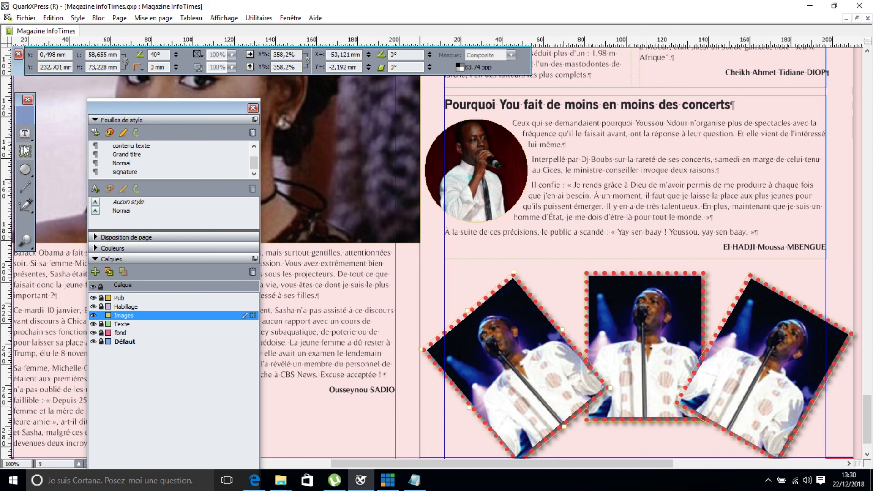
left_click(519, 365)
Import a different concert photo into the left frame and scale it to fit the box.
key("ctrl+e")
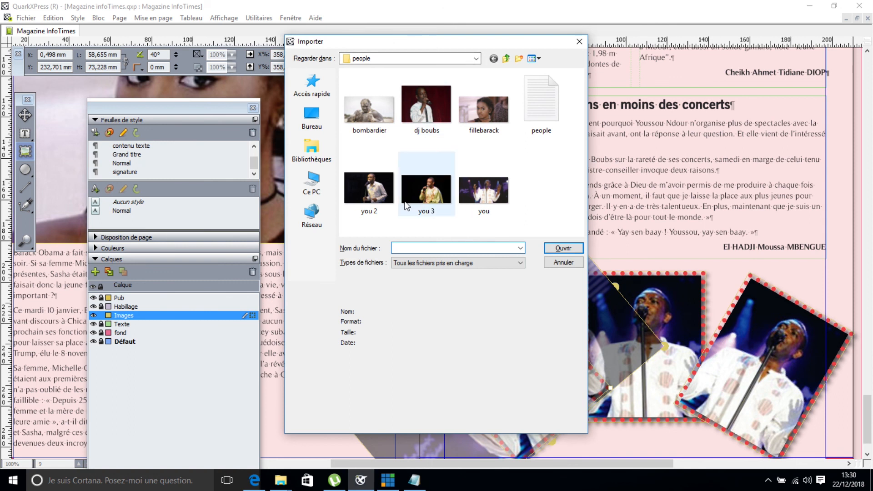
double_click(369, 189)
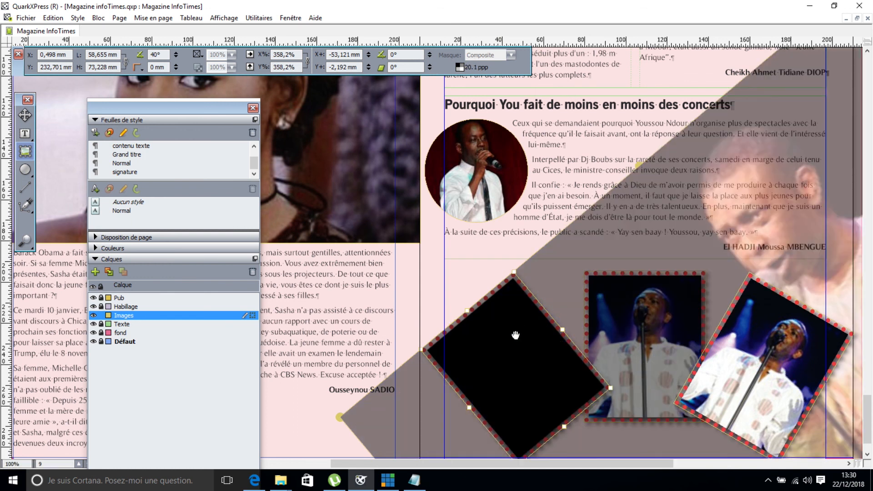
right_click(519, 335)
left_click(593, 179)
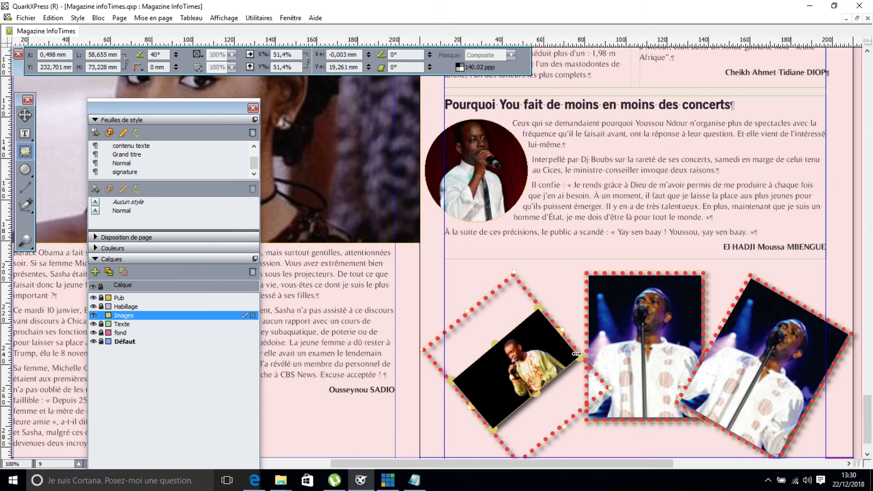
Enlarge the left picture to about 124,6% and position it to fill the tilted frame.
left_click_drag(579, 357, 645, 367)
left_click_drag(577, 371, 500, 381)
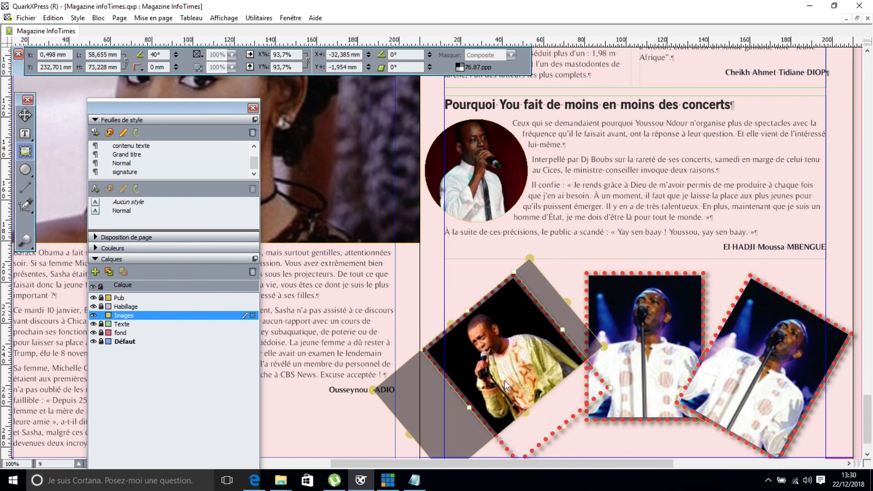
left_click_drag(608, 347, 647, 367)
left_click_drag(533, 372, 518, 379)
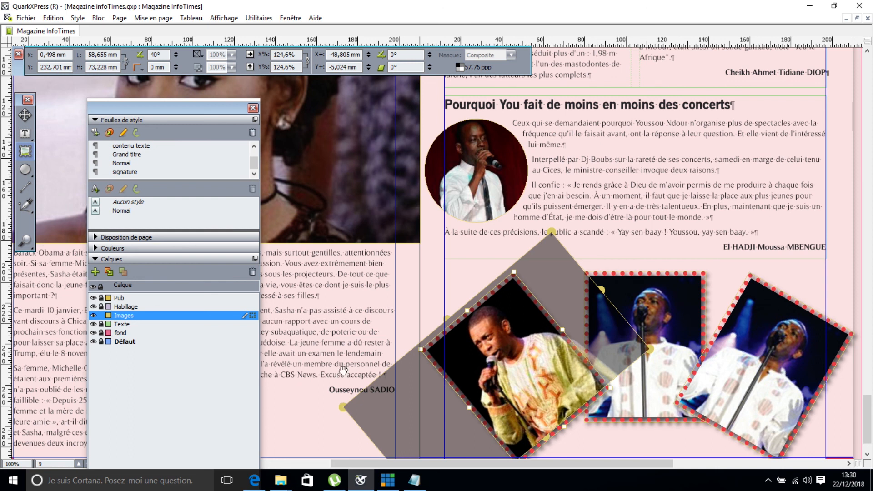
left_click(25, 116)
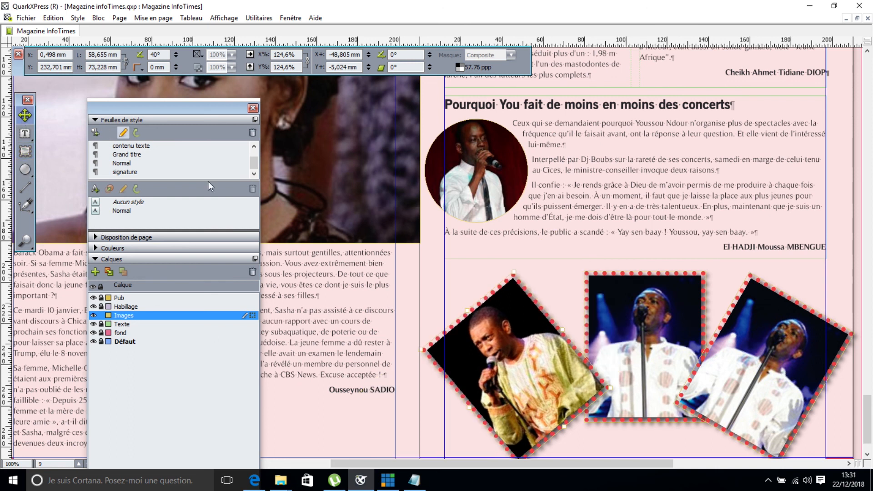
left_click(771, 380)
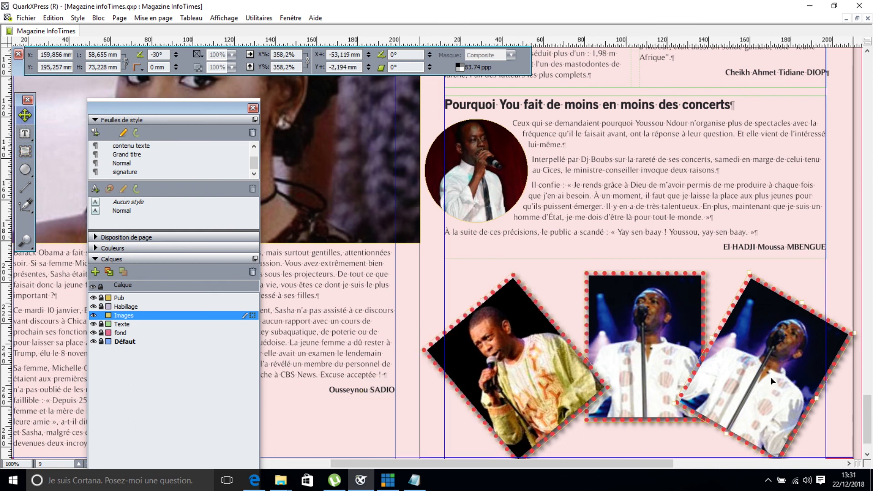
Import another concert photo into the right frame and scale it to fit the box.
key("ctrl+e")
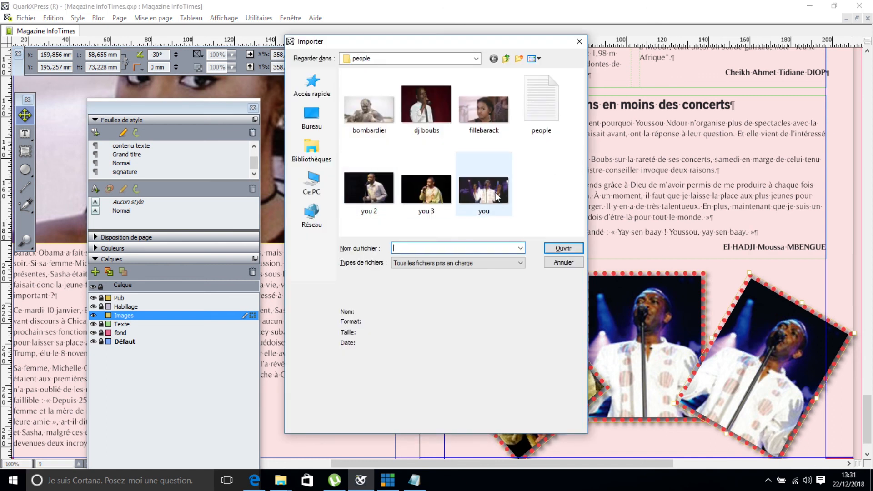
double_click(375, 193)
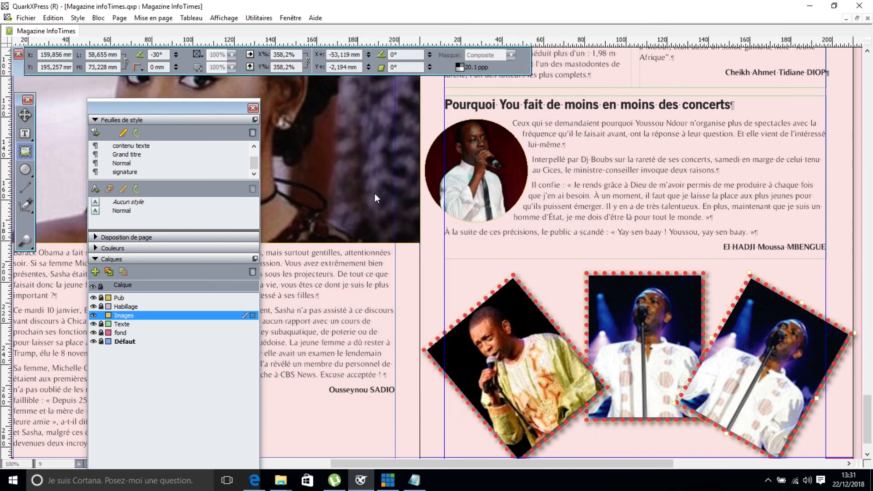
right_click(742, 344)
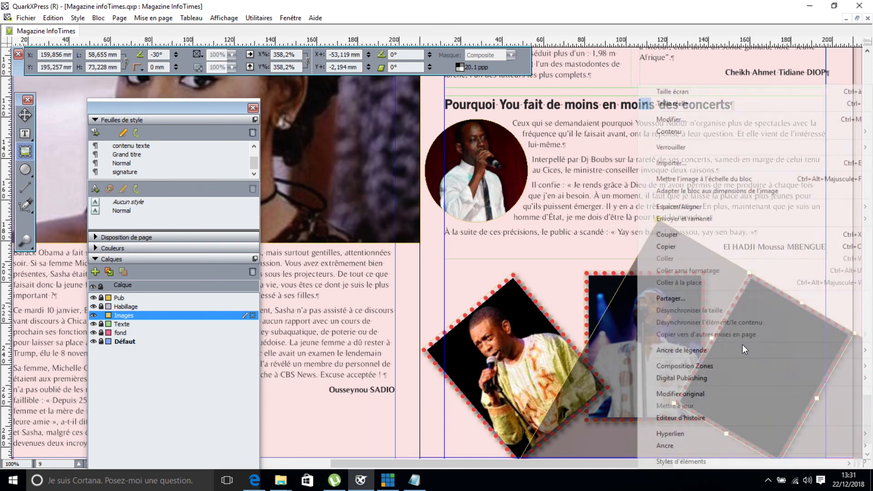
left_click(706, 179)
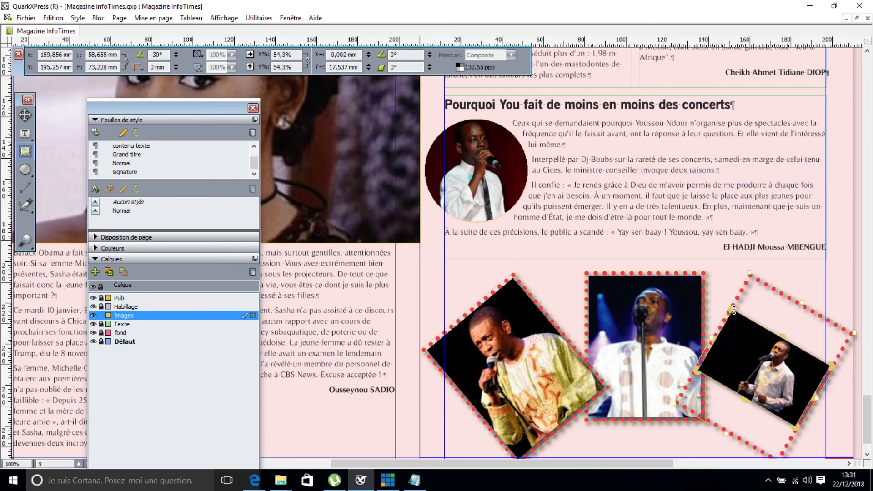
Enlarge the right picture to about 114,2% and shift it down-right to fill the frame.
left_click_drag(734, 310, 675, 202)
left_click_drag(778, 365, 784, 399)
mouse_move(614, 357)
left_mouse_down()
mouse_move(607, 367)
mouse_move(599, 363)
left_mouse_up()
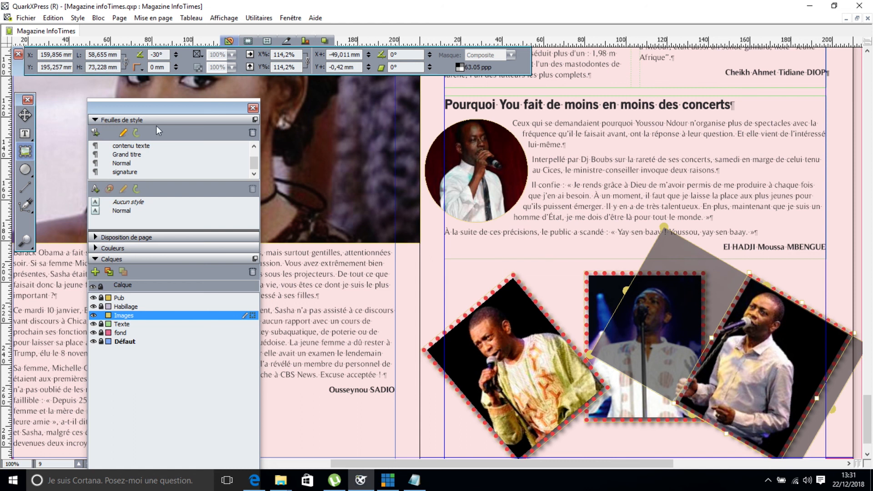
left_click(25, 117)
left_click(397, 403)
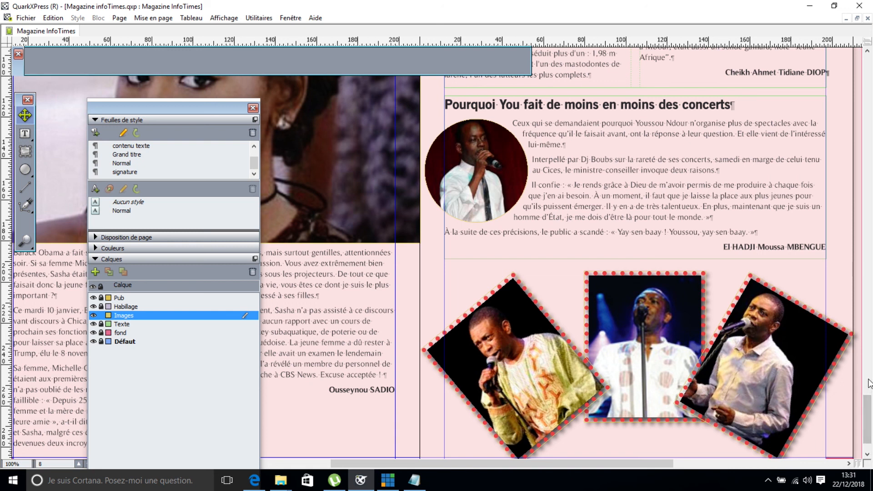
Hide guides with F7 and scroll through the spread to review the three tilted photos.
key("F7")
scroll(862, 397, "up", 5)
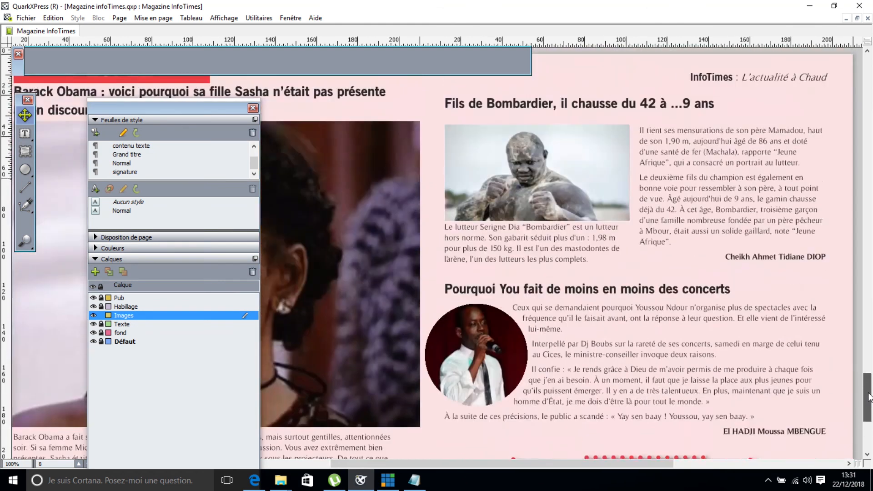
scroll(869, 397, "down", 4)
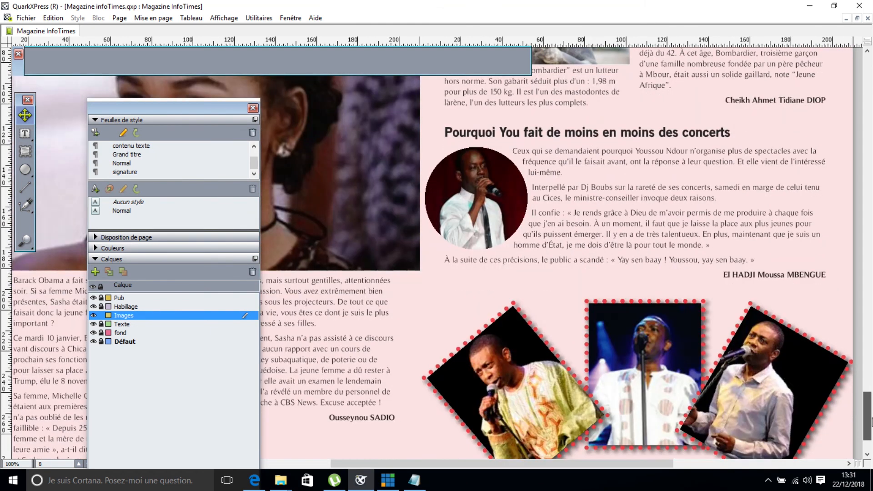
scroll(871, 422, "down", 2)
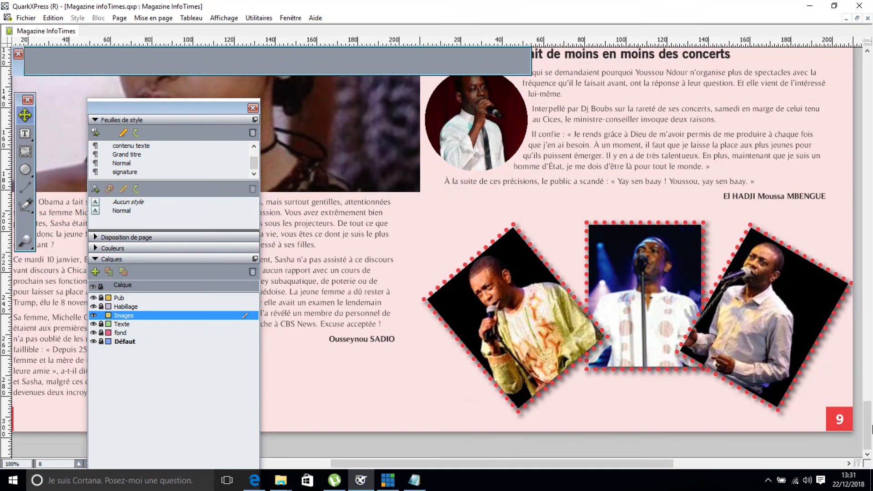